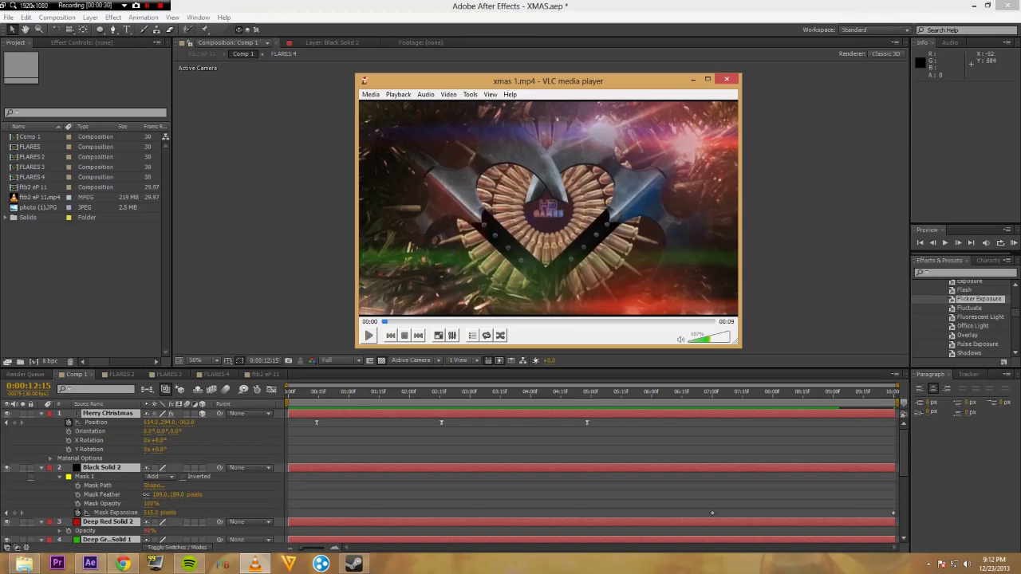
Play the finished xmas 1.mp4 in the media player, close it, and RAM-preview Comp 1.
key("space")
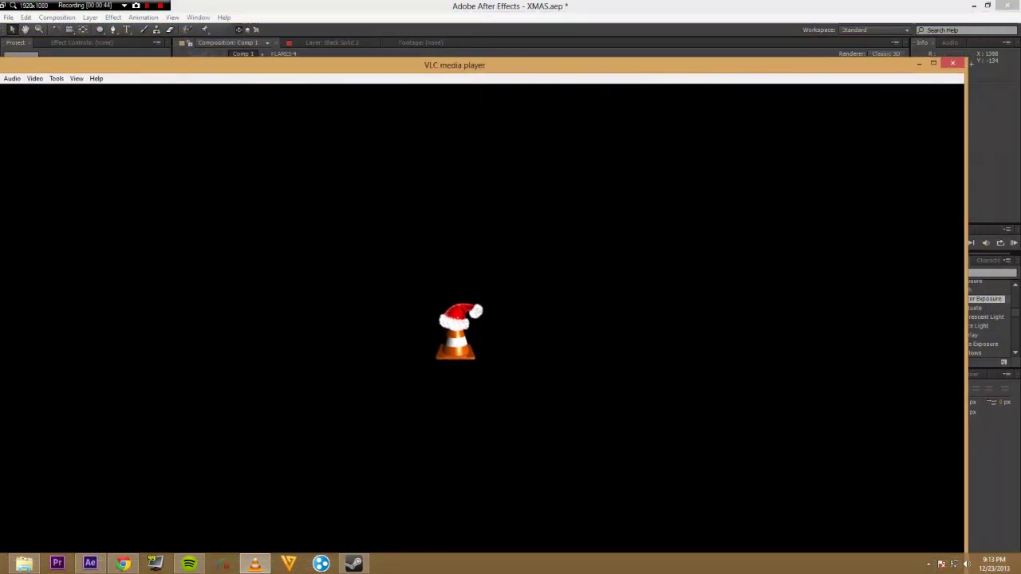
left_click(952, 63)
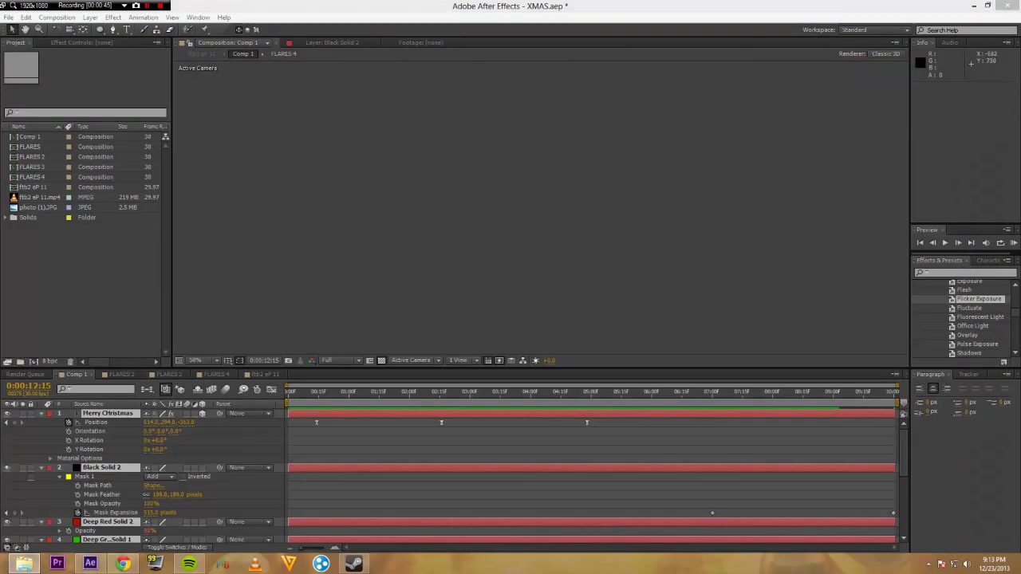
left_click(296, 392)
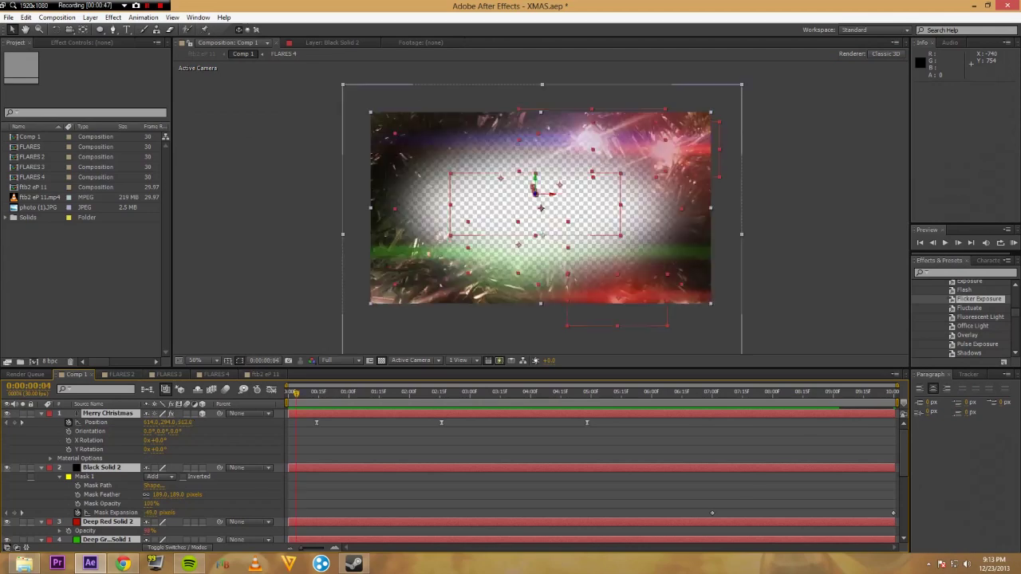
key("KP_0")
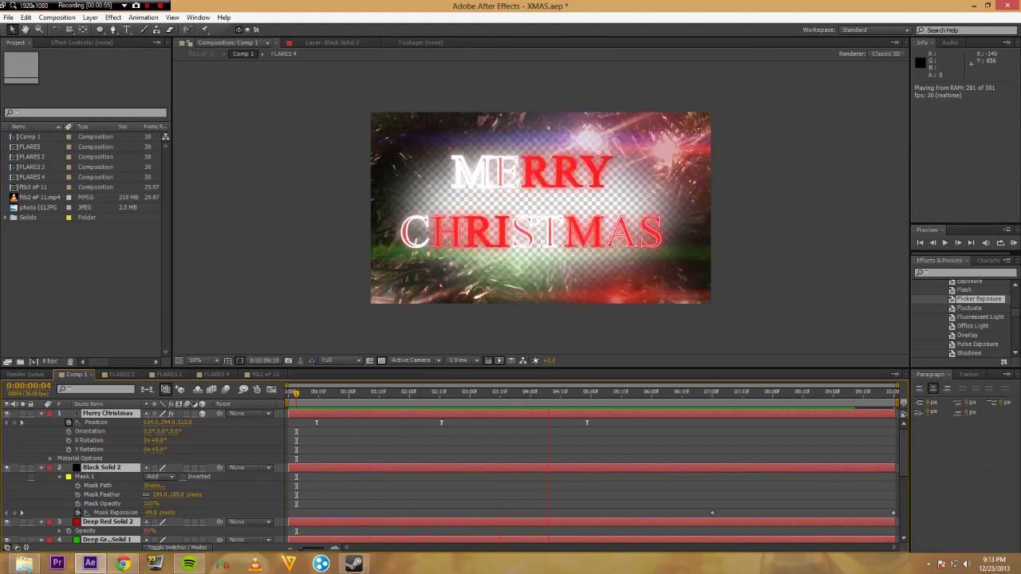
key("space")
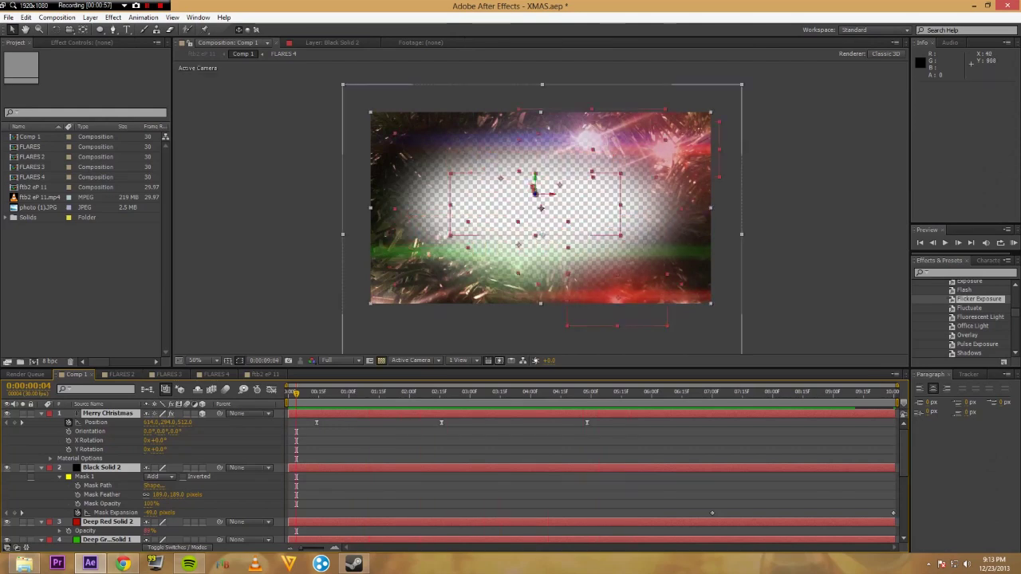
Turn off the transparency grid and hide the Black Solid 2 layer to view Comp 1 at 0:00:05:28.
left_click(381, 360)
left_click(108, 413)
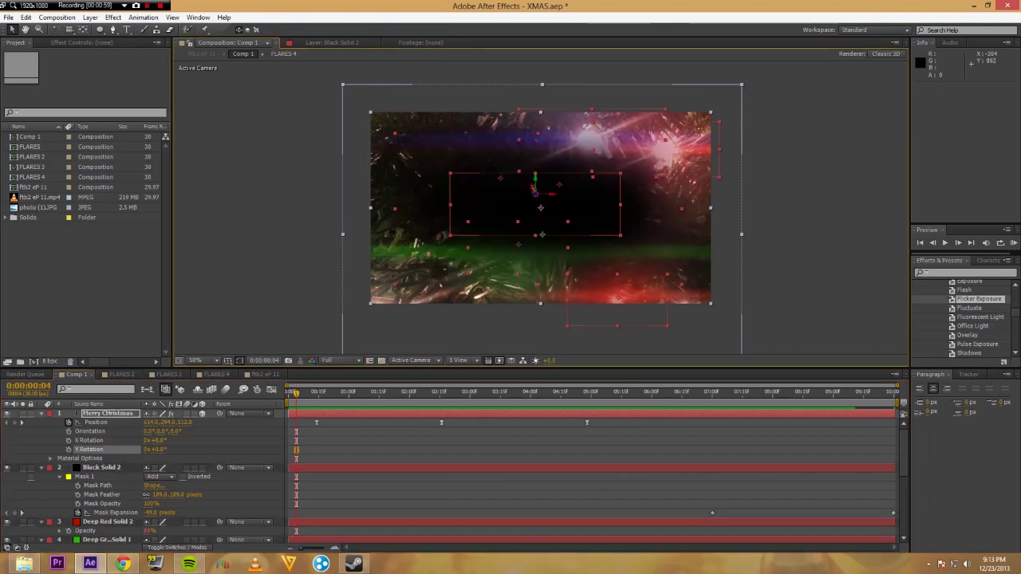
left_click(102, 468)
key("F2")
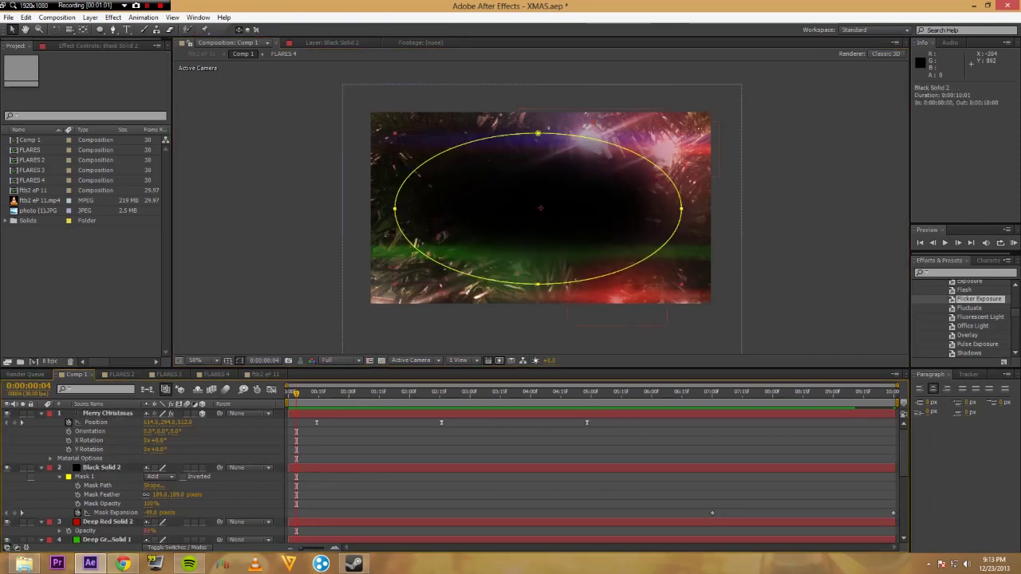
left_click(7, 468)
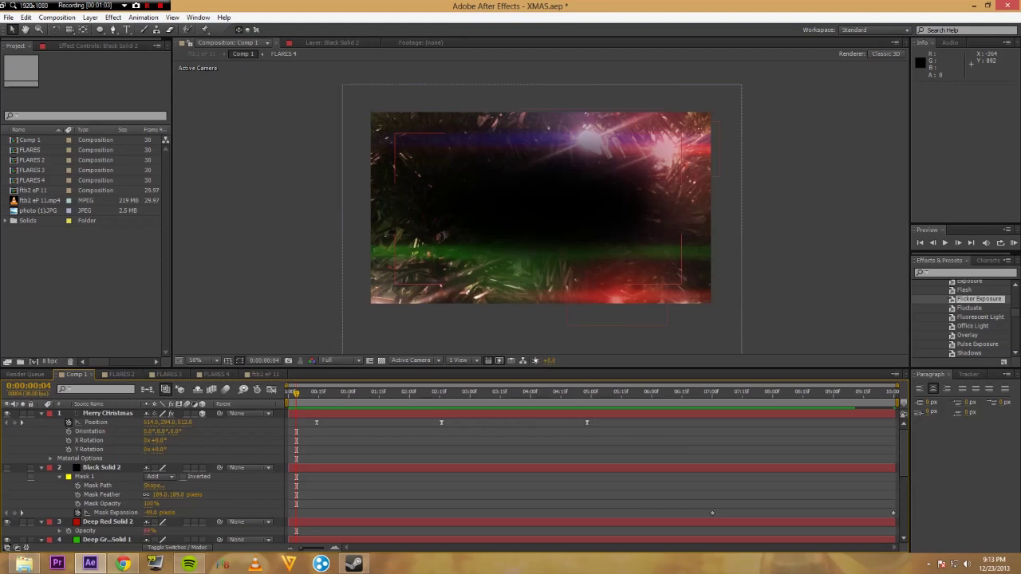
left_click_drag(296, 394, 522, 393)
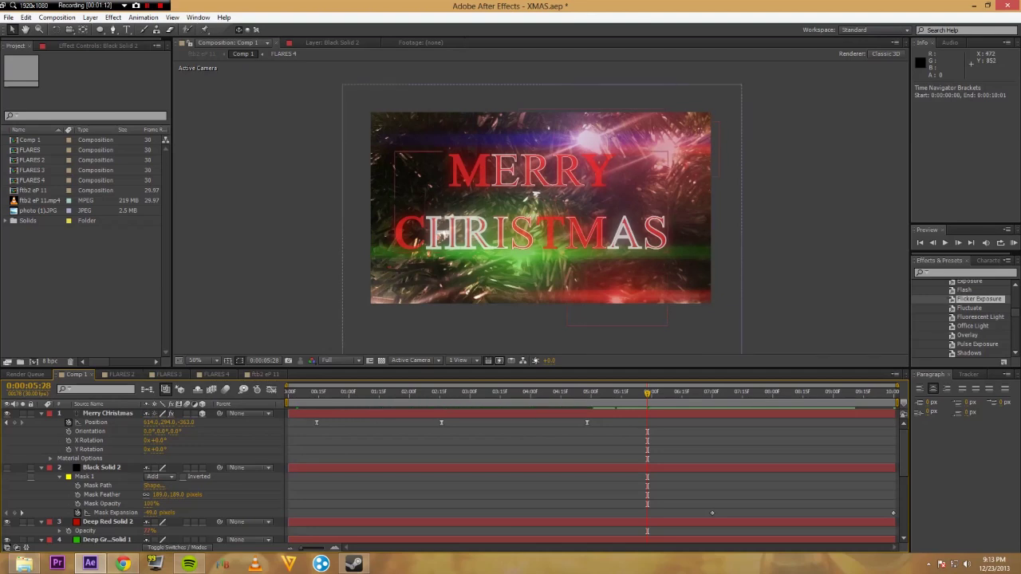
View the photo (1).JPG footage and create a new 1280 × 720 composition at 30 fps with a duration of 0:00:10:01.
left_click(33, 362)
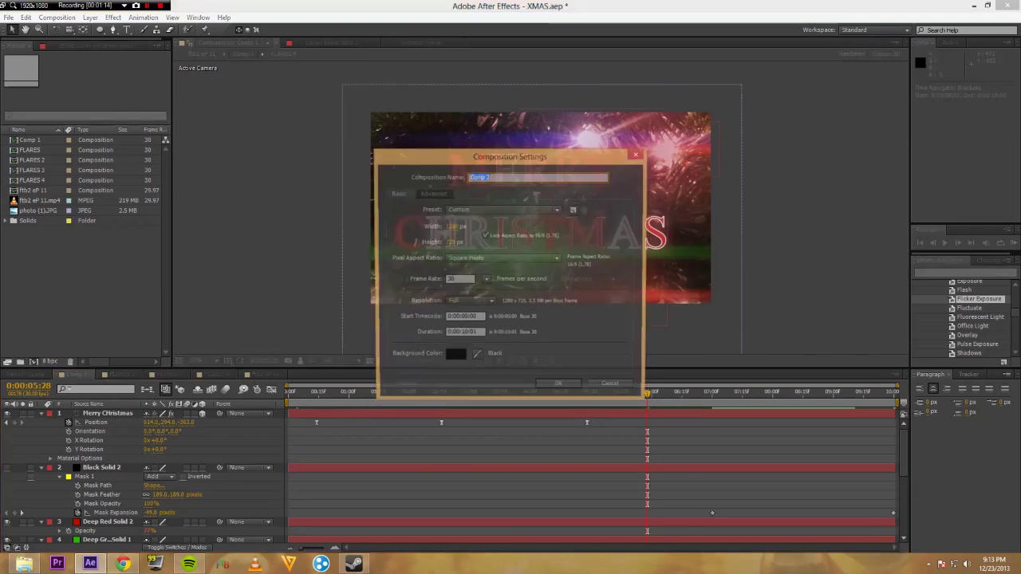
key("Escape")
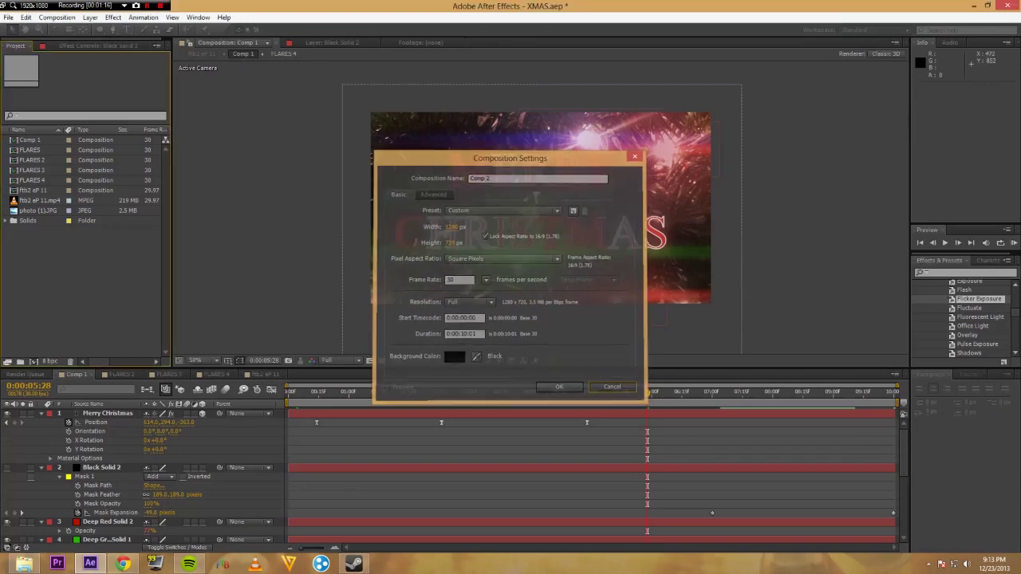
double_click(40, 211)
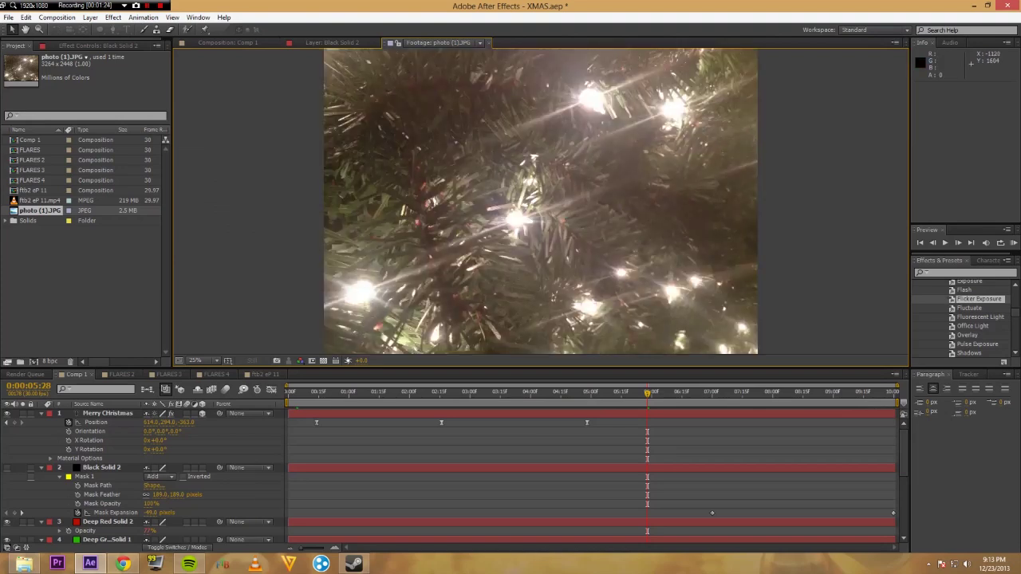
key("ctrl+n")
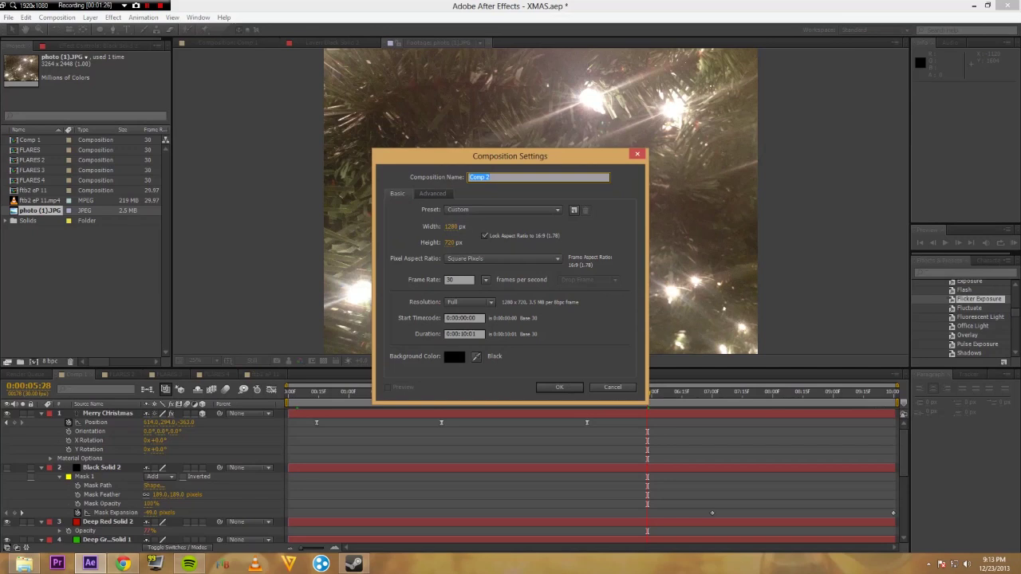
key("Return")
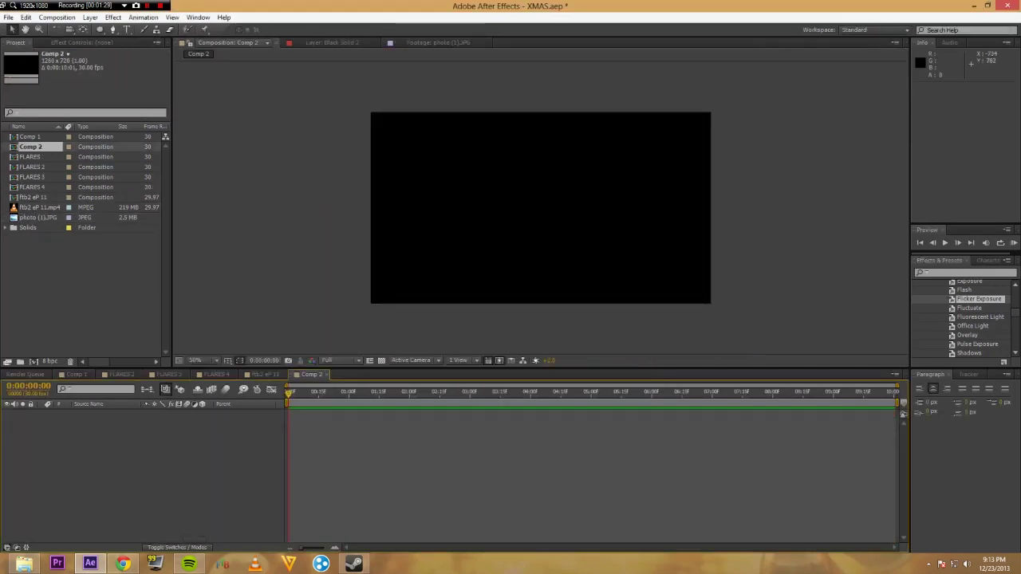
Add photo (1).JPG to the new composition, scale it to 45% and position it at 598, 438.
left_click_drag(37, 217, 73, 417)
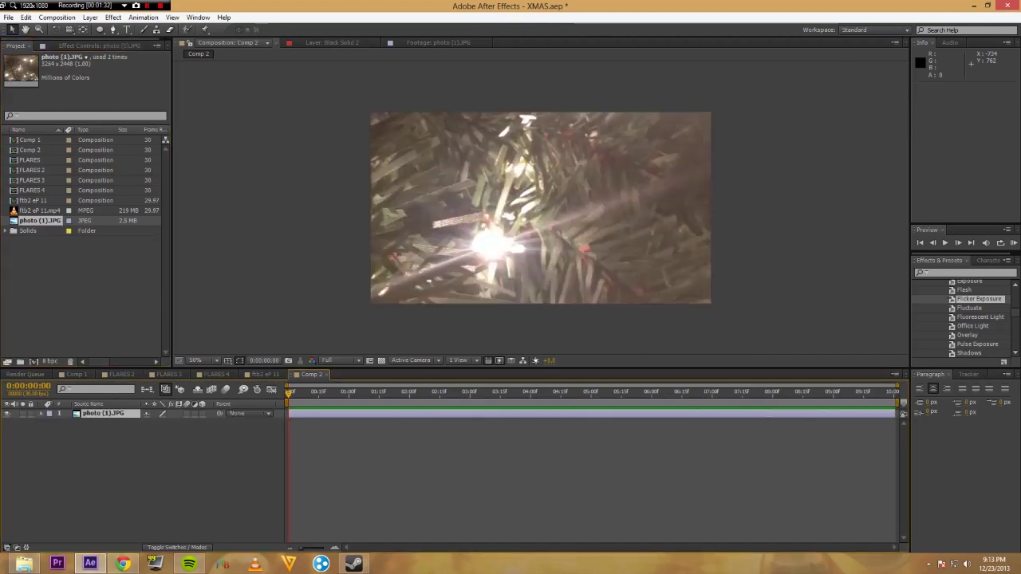
key("s")
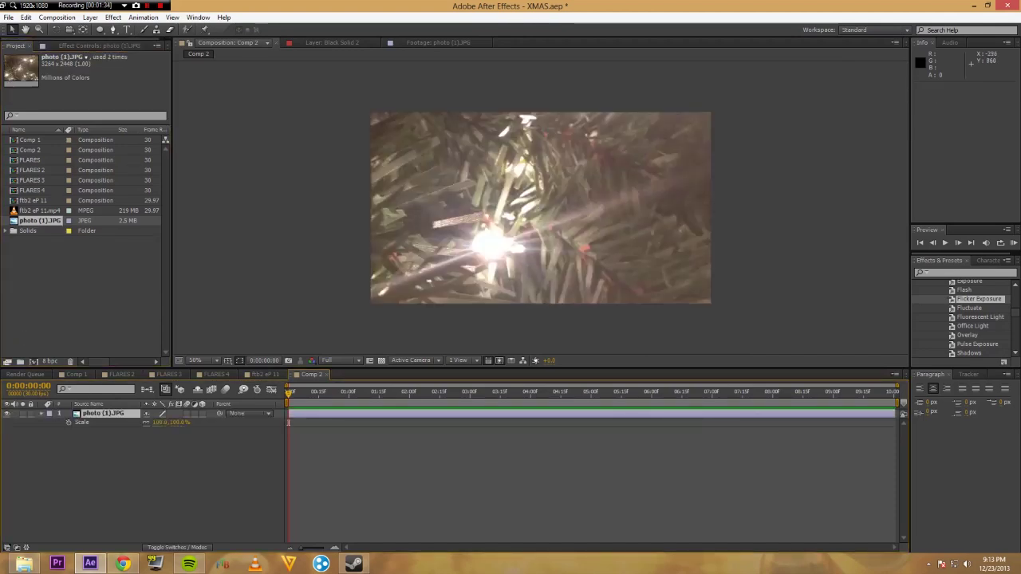
left_click_drag(162, 422, 141, 423)
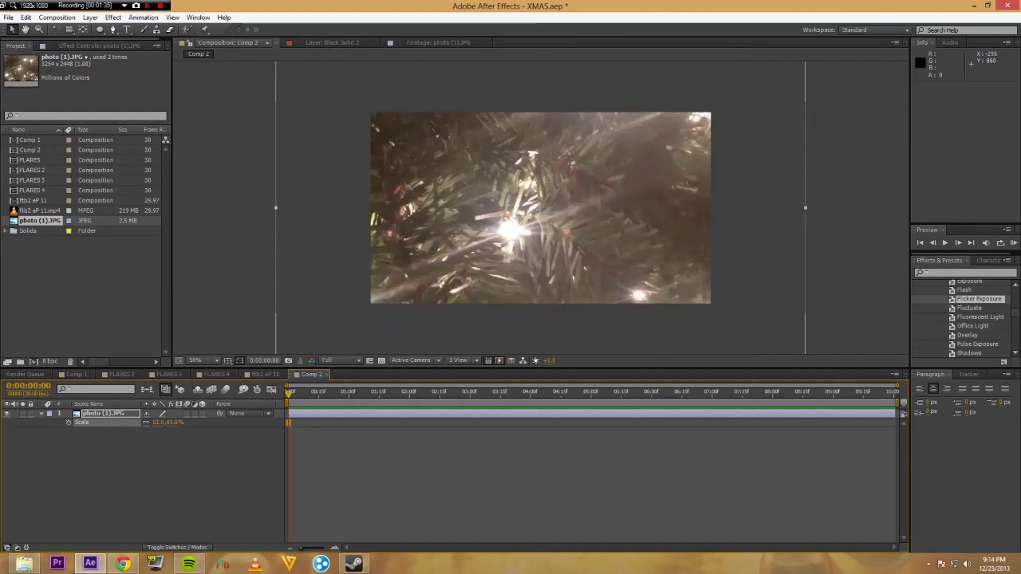
mouse_move(492, 260)
left_mouse_down()
mouse_move(426, 157)
mouse_move(429, 178)
mouse_move(503, 251)
left_mouse_up()
key("ctrl+z")
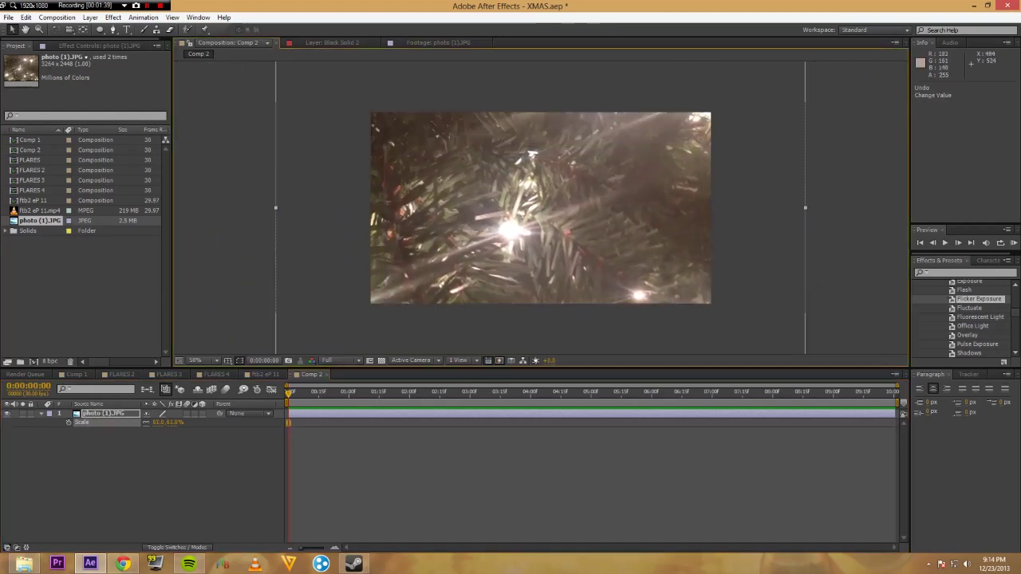
mouse_move(162, 422)
left_mouse_down()
mouse_move(147, 423)
mouse_move(169, 421)
left_mouse_up()
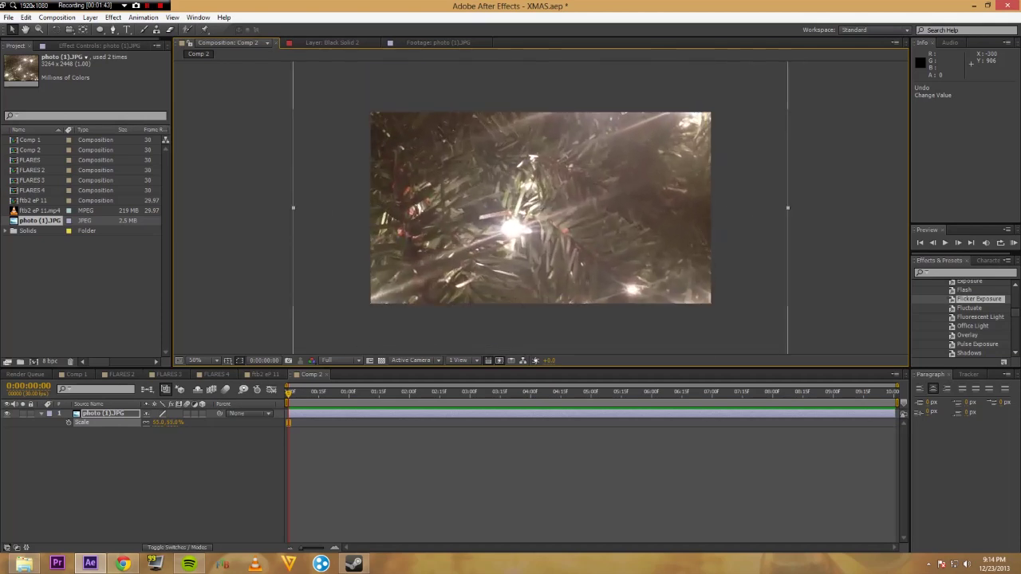
left_click_drag(486, 211, 476, 236)
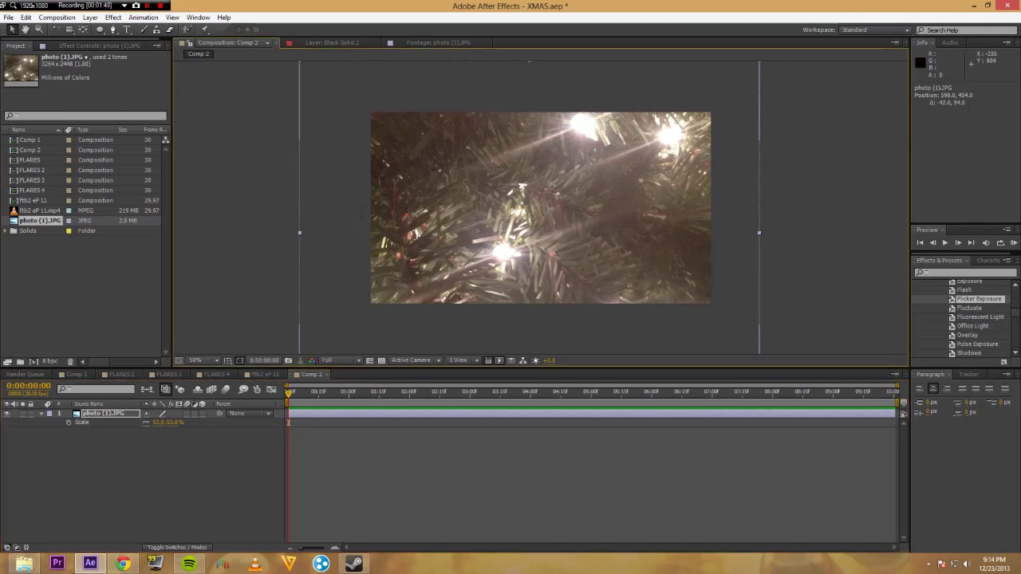
left_click_drag(160, 421, 156, 422)
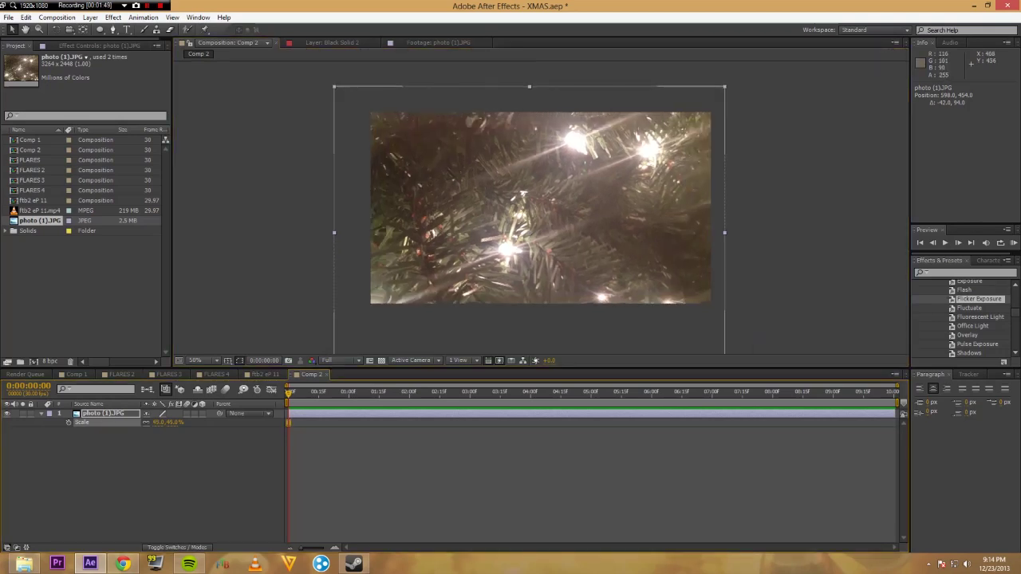
left_click_drag(478, 228, 478, 224)
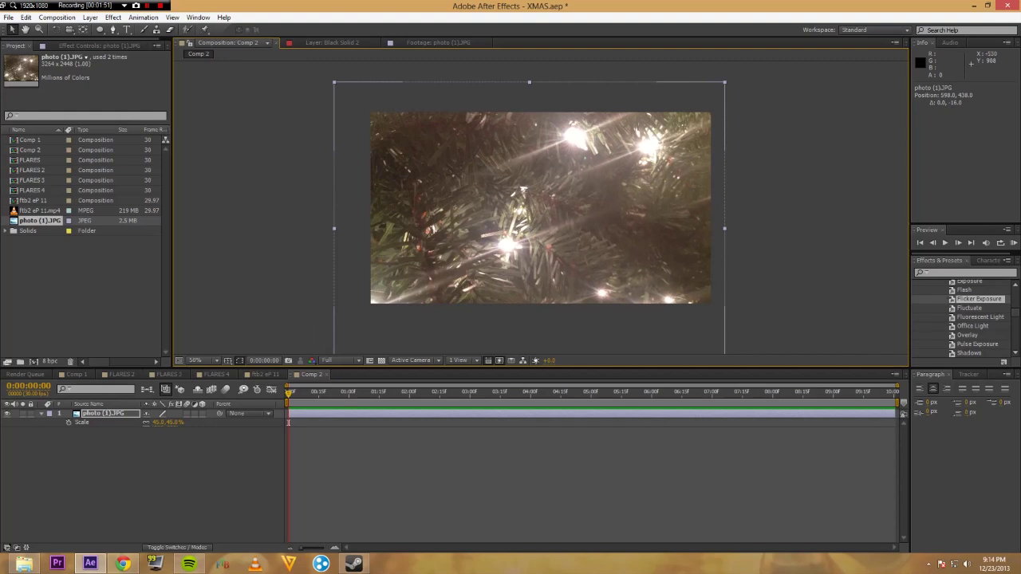
Return to Comp 1, solo the FLARES layer and open its nested composition.
left_click(77, 374)
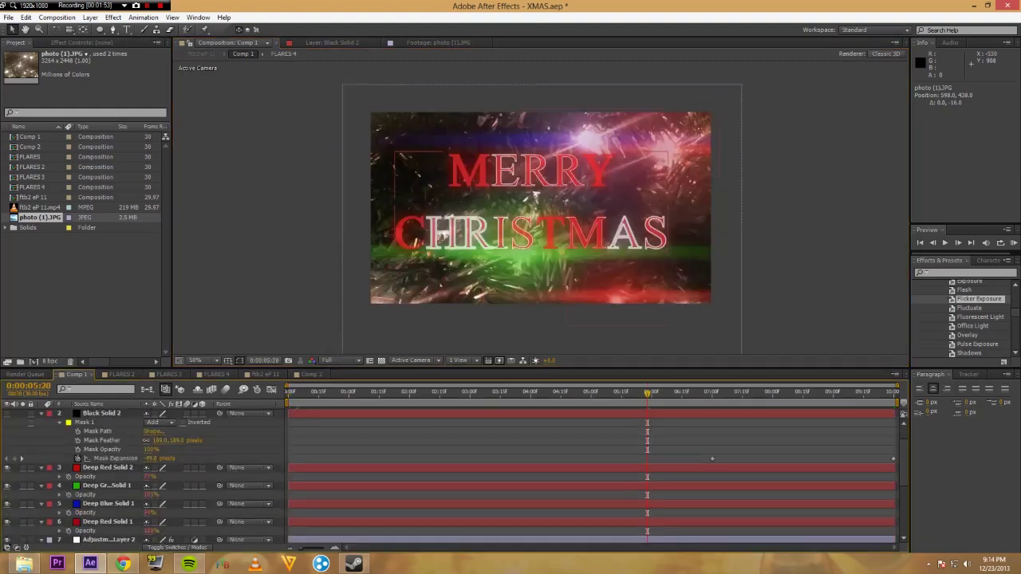
scroll(712, 458, "down", 3)
left_click(94, 511)
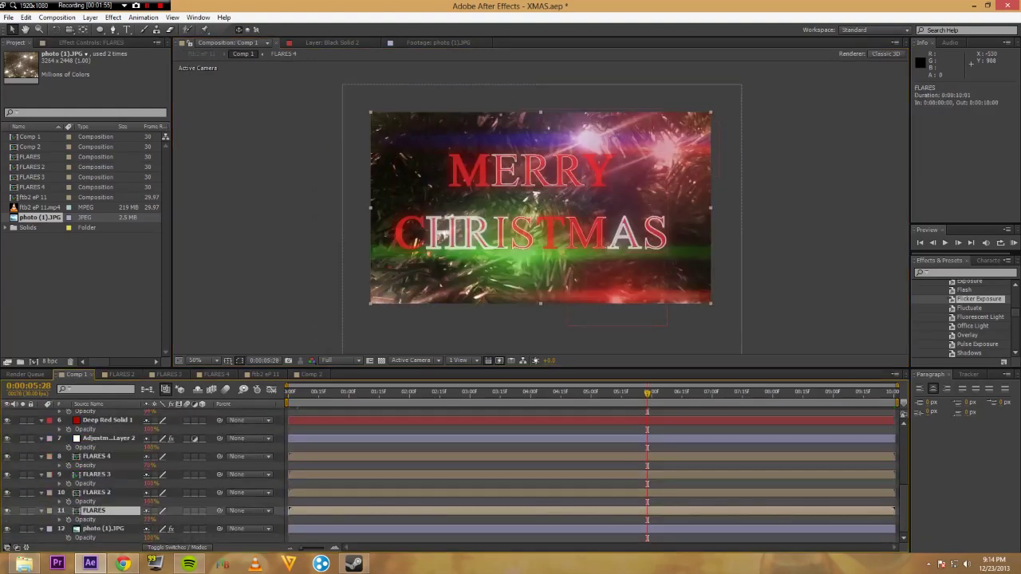
left_click(22, 510)
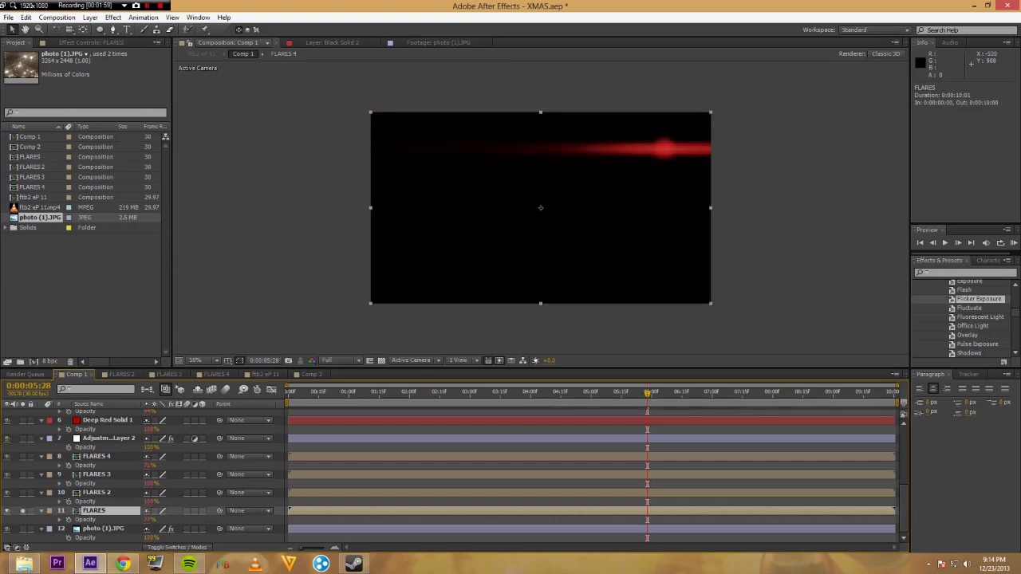
double_click(94, 510)
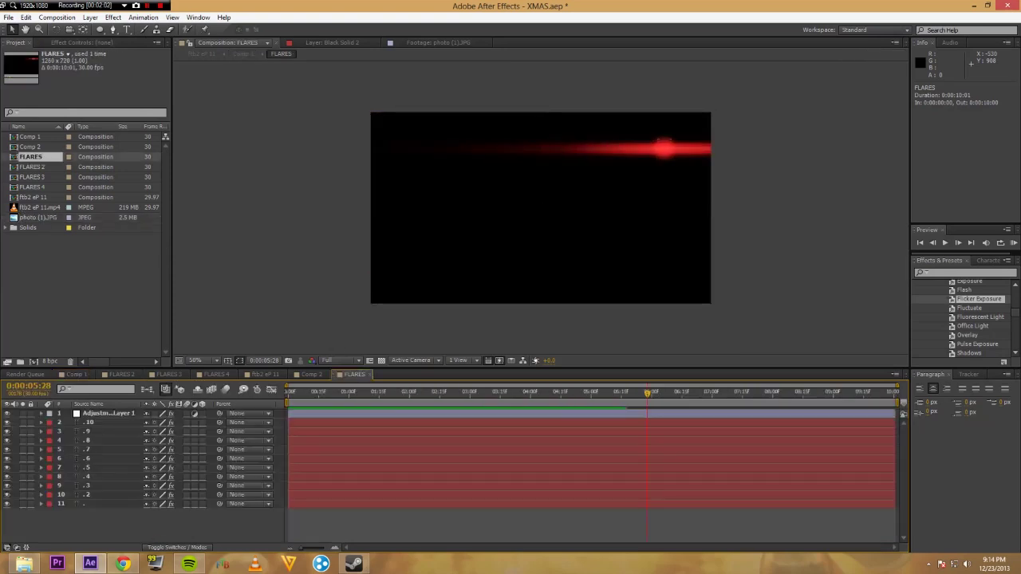
Solo the bottommost flare layer, examine its Fast Blur settings, and test a higher Blurriness before undoing the change.
left_click(95, 495)
left_click(94, 504)
left_click(22, 504)
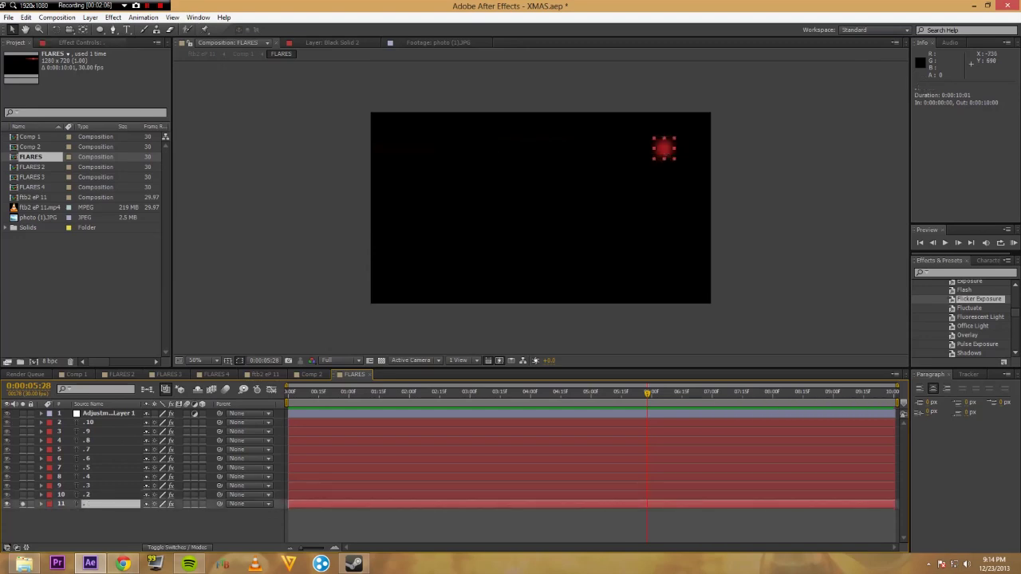
left_click(81, 43)
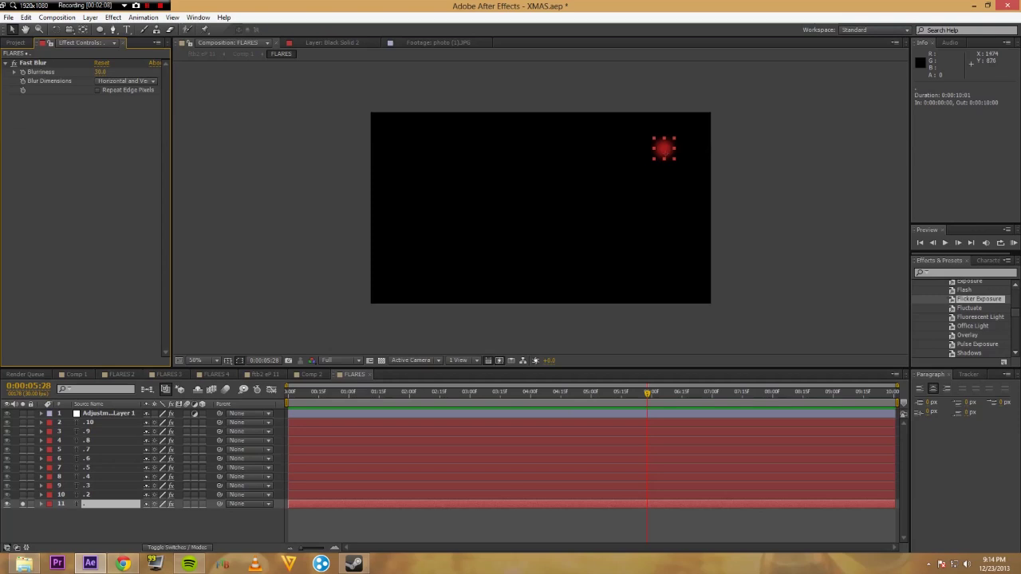
left_click(33, 63)
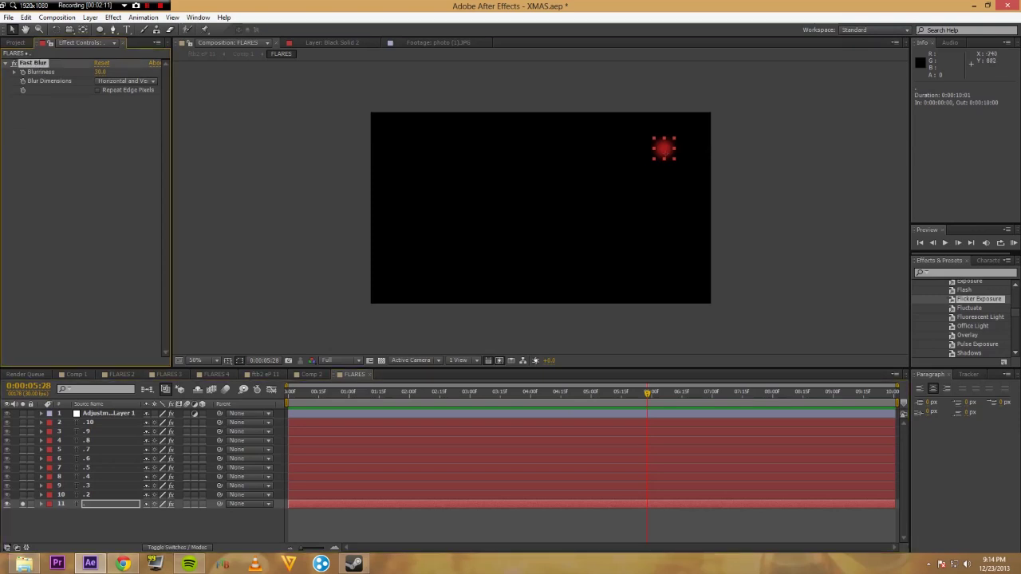
mouse_move(101, 71)
left_mouse_down()
mouse_move(150, 71)
mouse_move(111, 72)
left_mouse_up()
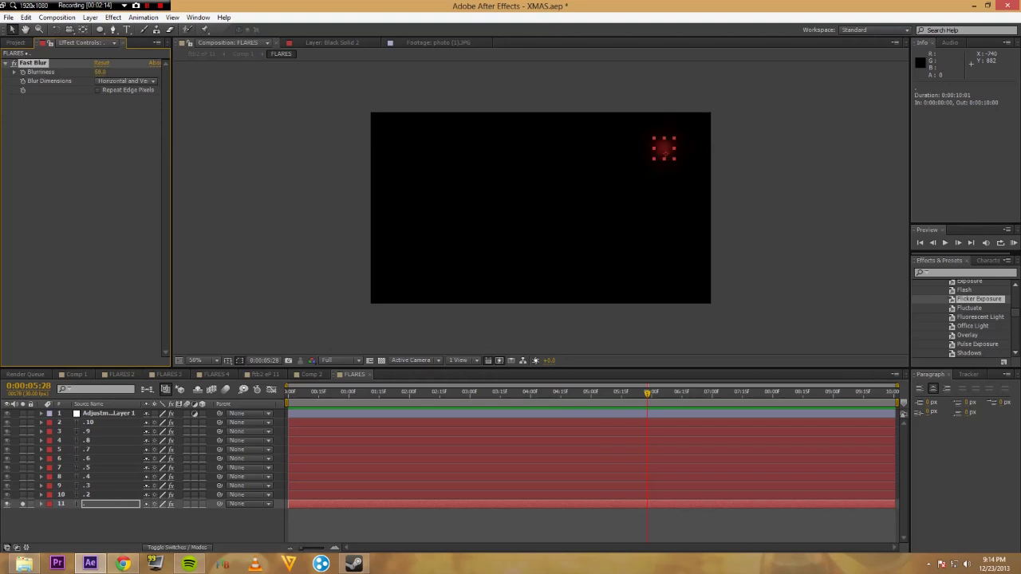
key("ctrl+z")
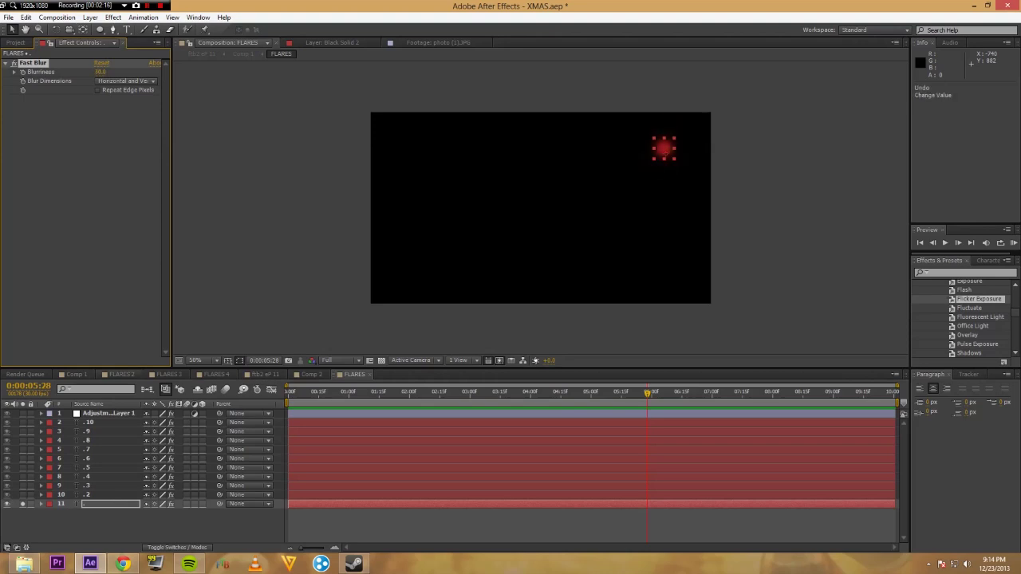
Examine the Fast Blur settings of flare layers .2 and .3, isolating layers with solo and then clearing every solo.
left_click(89, 494)
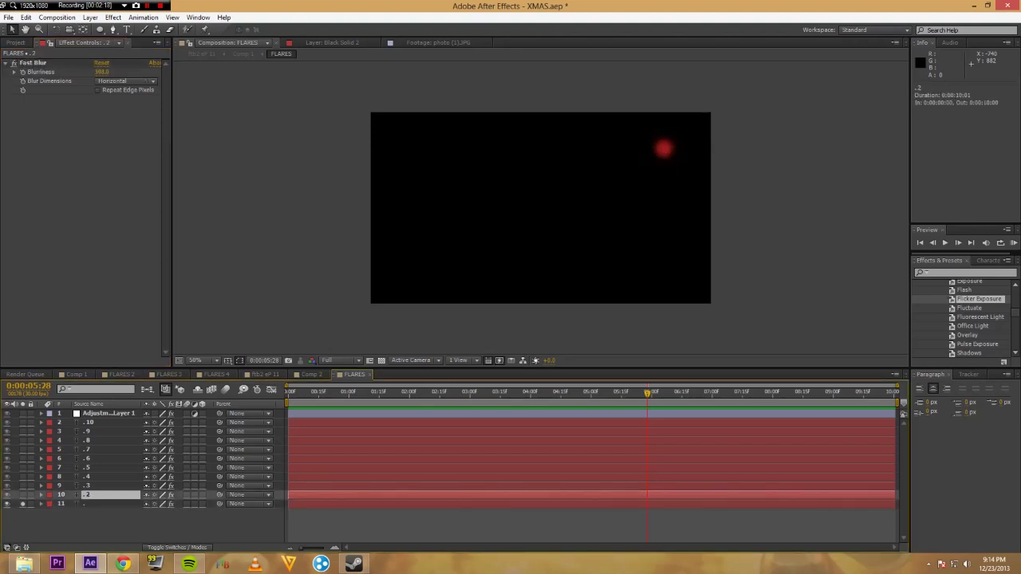
left_click(89, 486)
left_click(23, 504)
left_click(22, 494)
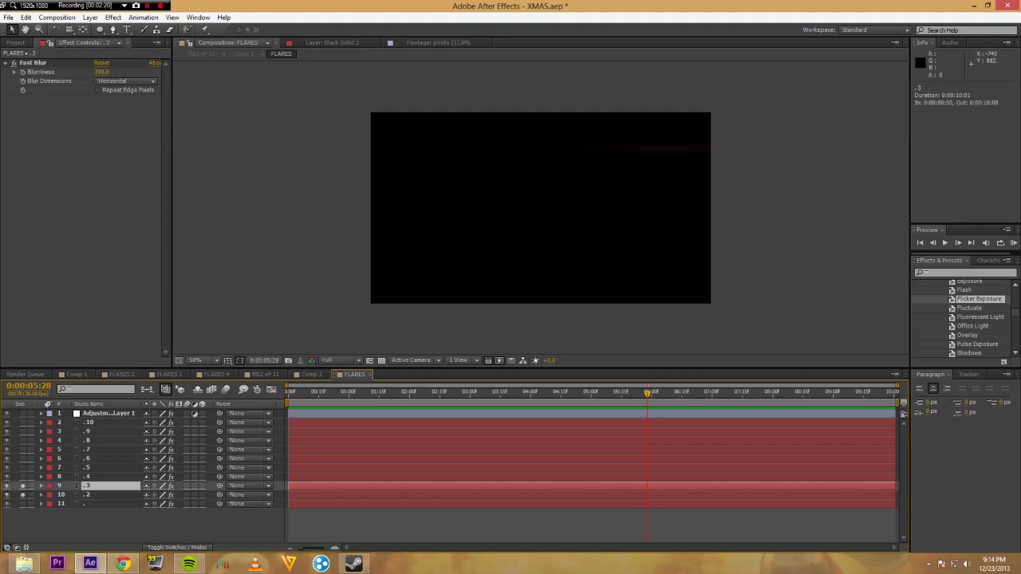
left_click(23, 486)
left_click(23, 477)
mouse_move(23, 477)
left_mouse_down()
mouse_move(23, 432)
mouse_move(16, 495)
mouse_move(23, 486)
left_mouse_up()
left_click(22, 495)
left_click(48, 522)
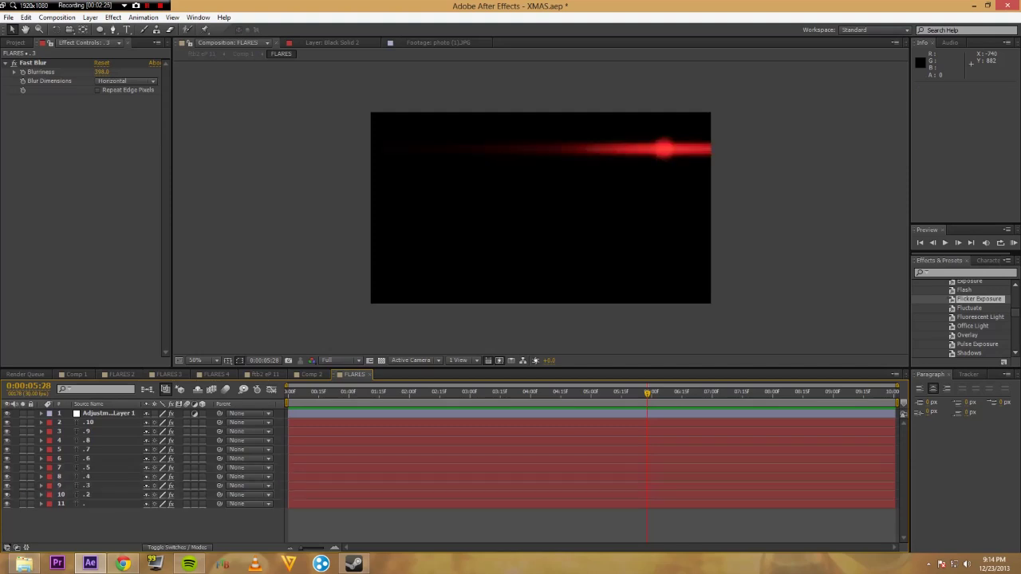
left_click(89, 495)
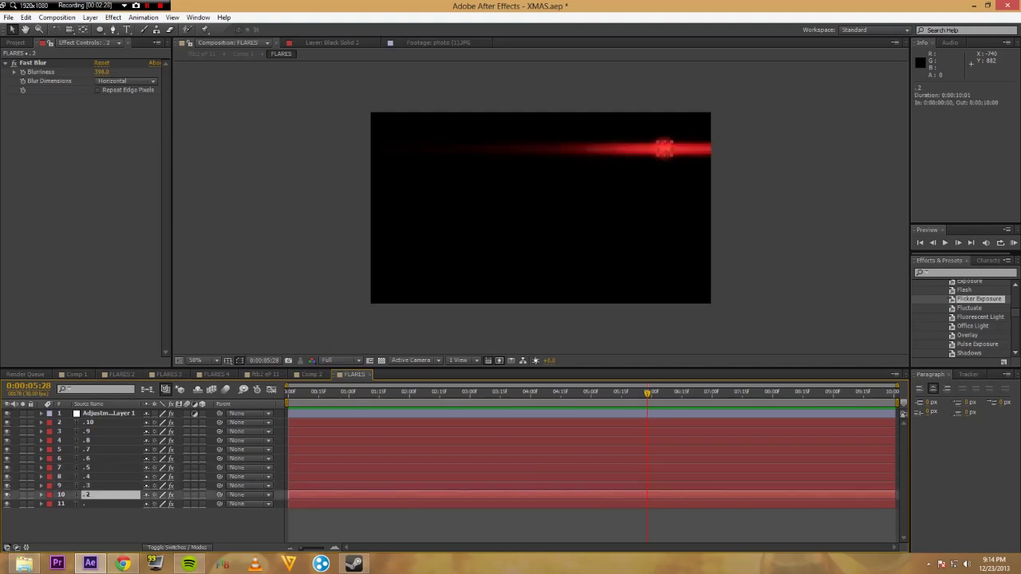
Examine layer .10's Fast Blur settings, and hide layers .10 through .2 to view the bottommost flare alone before showing them again.
left_click(89, 423)
left_click_drag(8, 423, 8, 494)
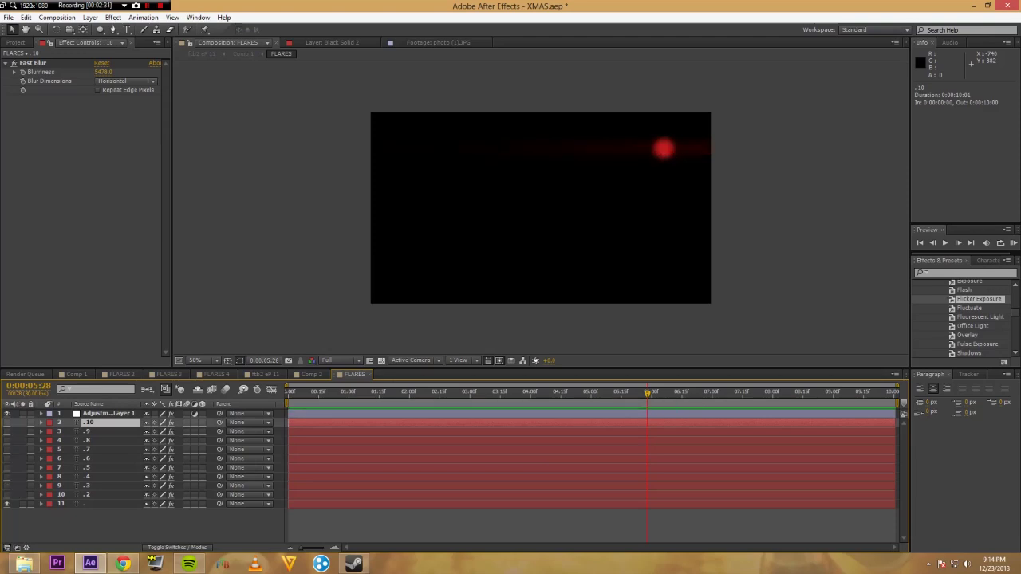
left_click(7, 494)
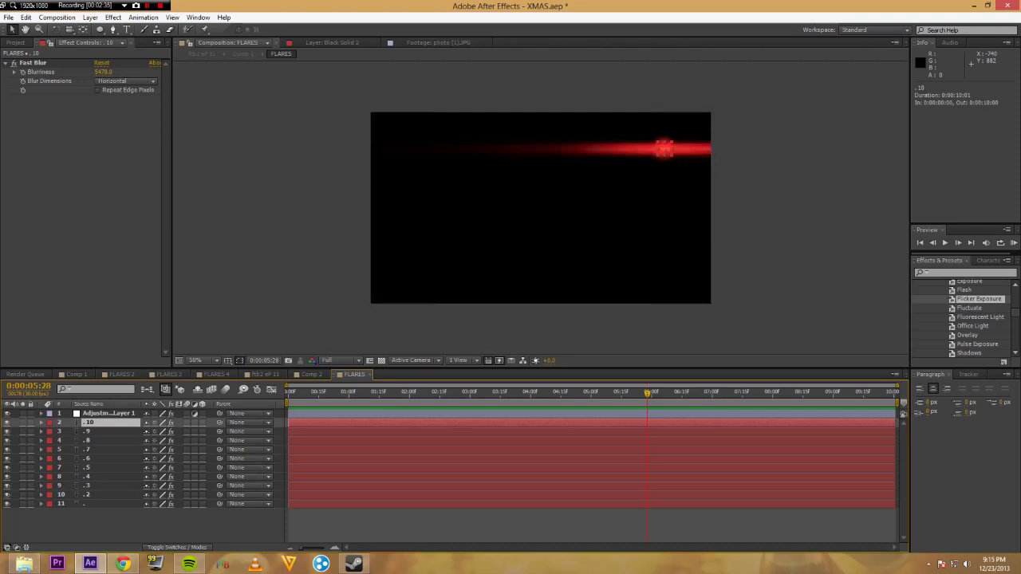
Examine Adjustment Layer 1's Glow settings, try Horizontal and Vertical glow dimensions, and restore Horizontal.
left_click(108, 413)
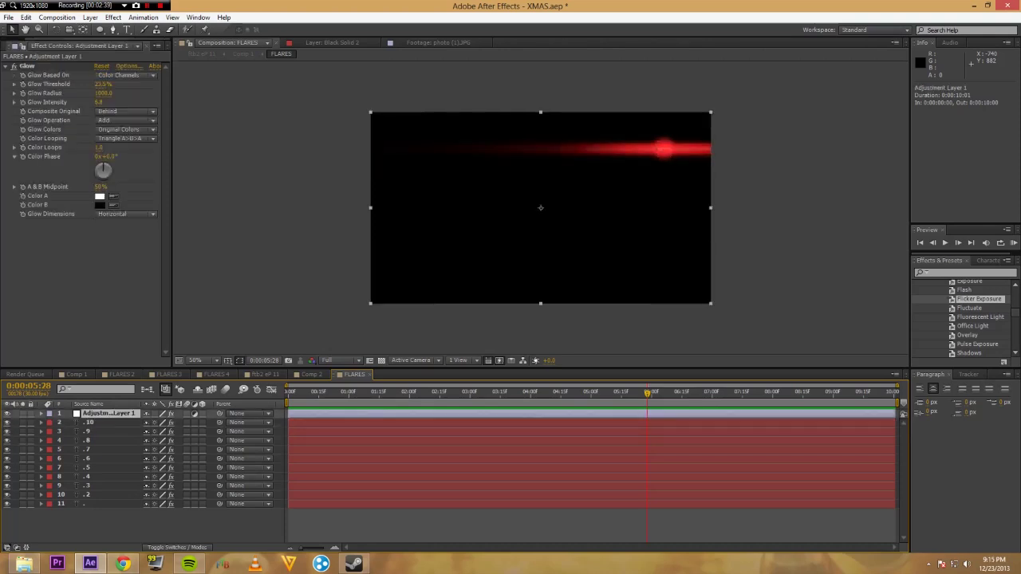
left_click(86, 263)
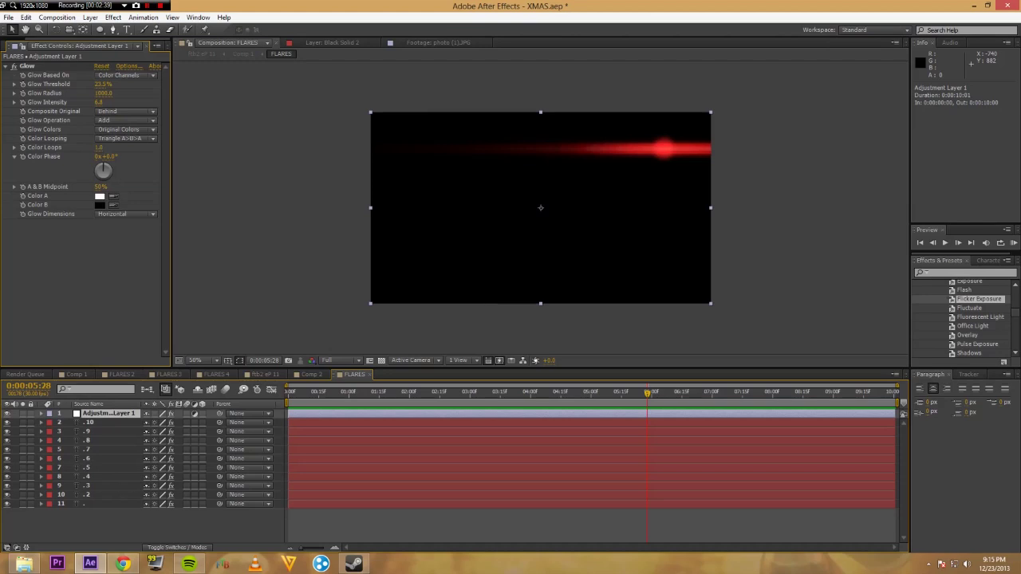
left_click(126, 214)
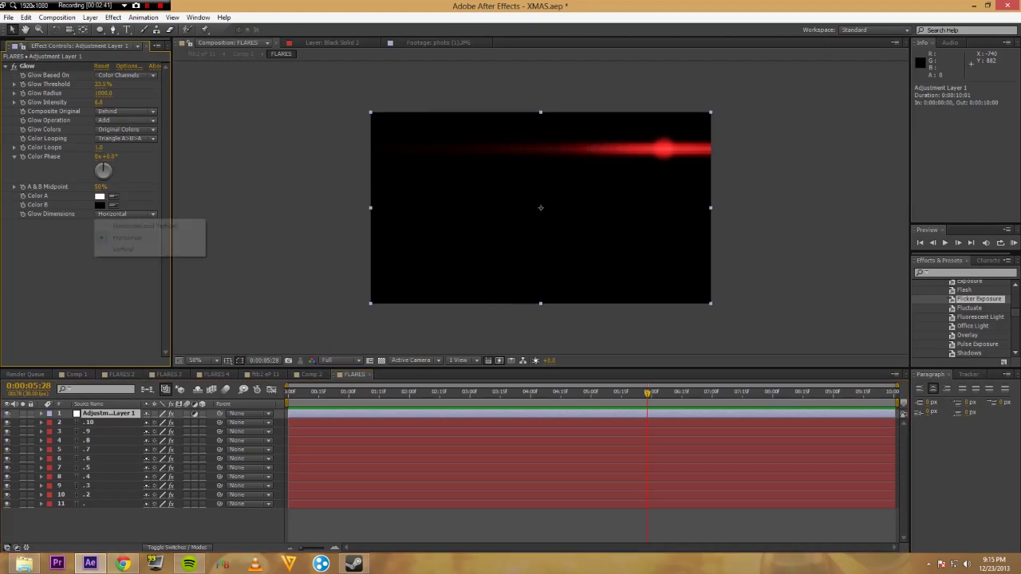
left_click(147, 226)
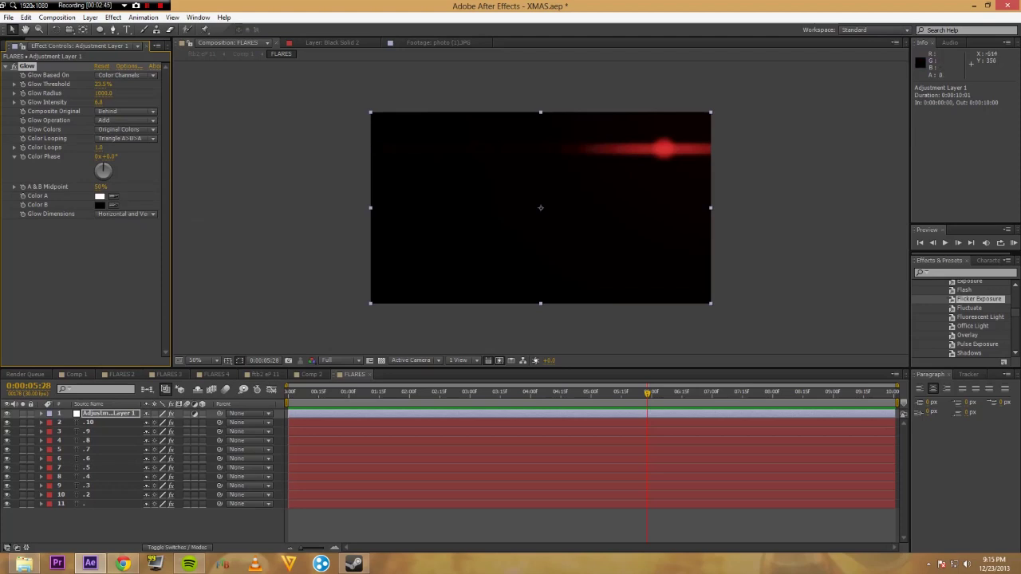
left_click(126, 213)
left_click(148, 236)
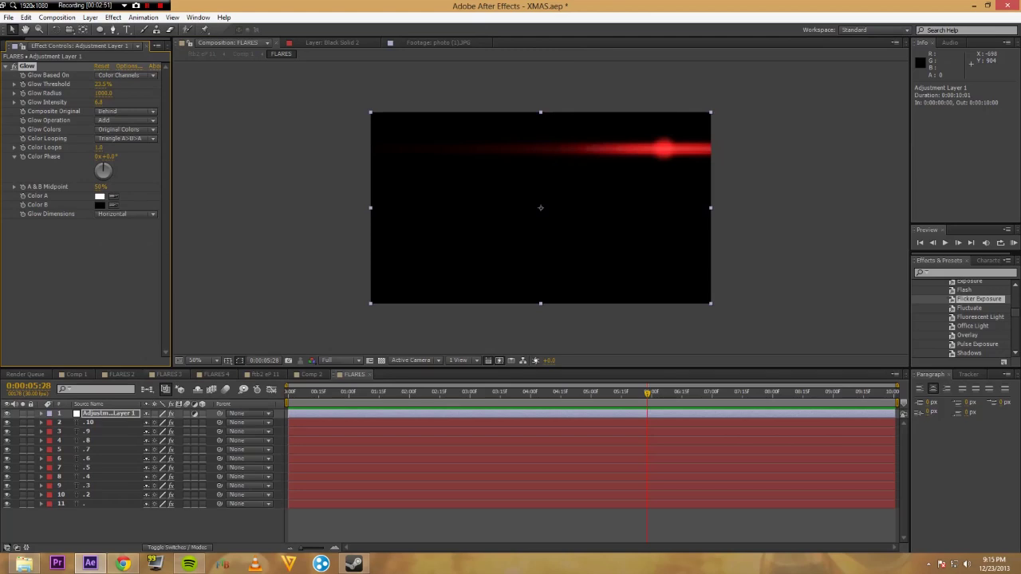
View the tree photo in Comp 2 and compare its snapshot with the flare's placement in the FLARES composition.
left_click(77, 374)
left_click(310, 374)
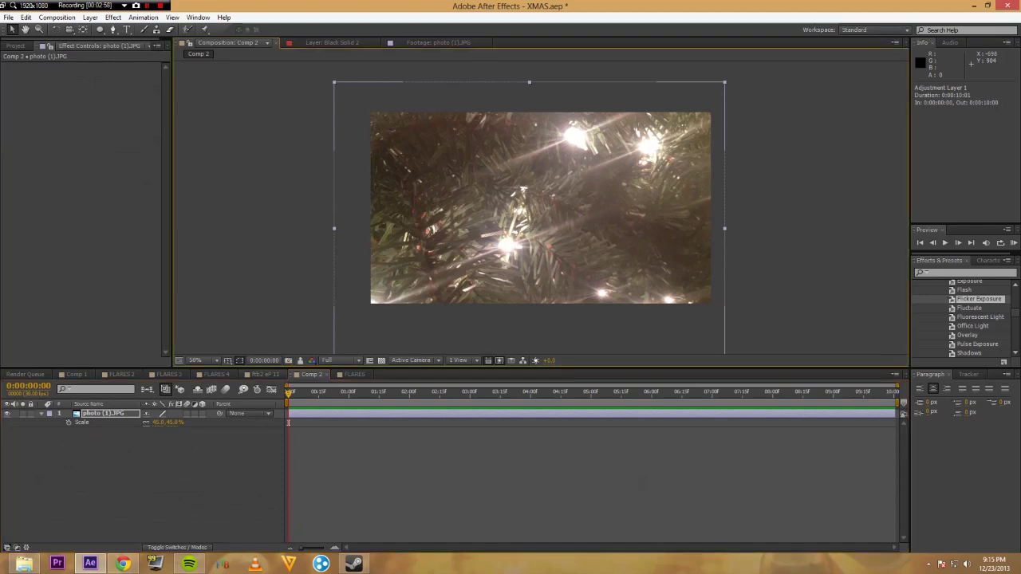
left_click(354, 374)
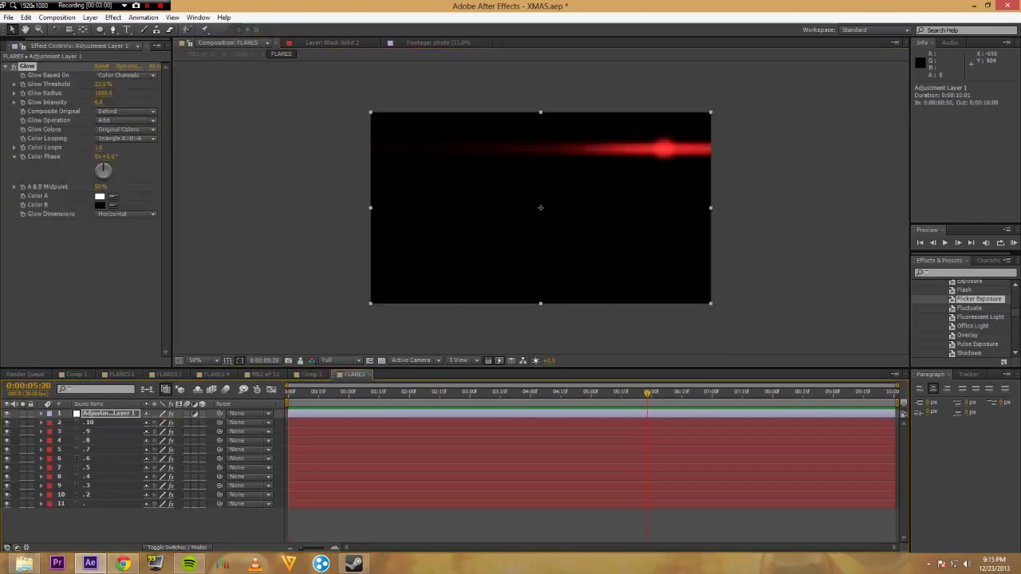
left_click(300, 361)
left_click(300, 360)
left_click(299, 360)
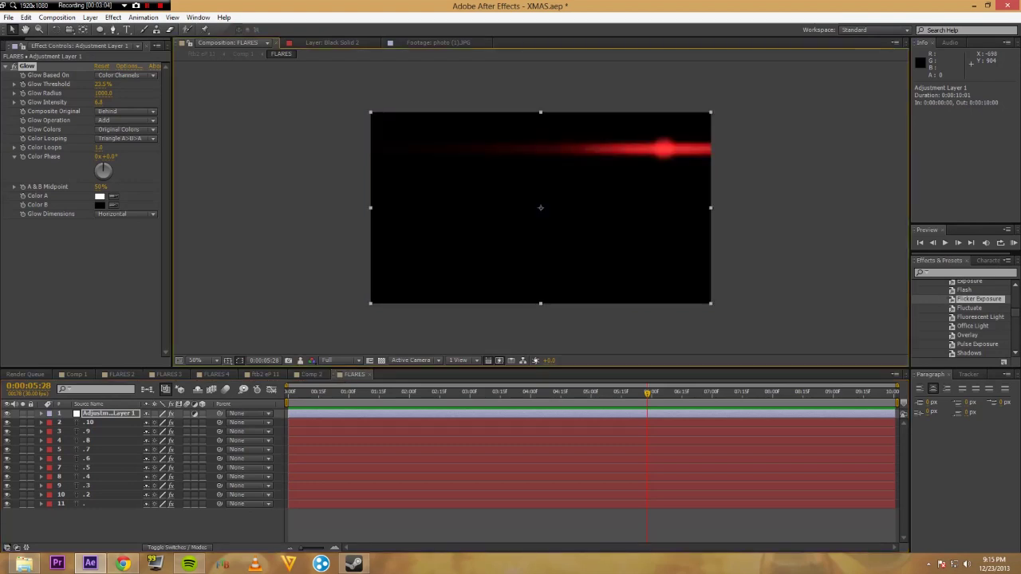
Move all ten flare layers together onto the photo's upper light, placing layer .10 at about 780, 106 and checking against the snapshot.
left_click(100, 423)
left_click(84, 503, "shift")
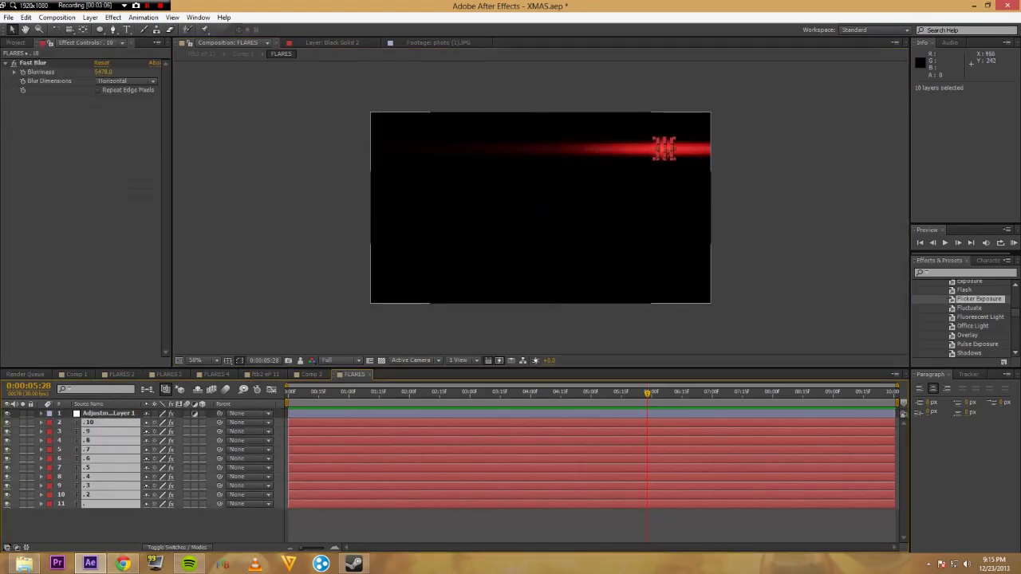
left_click_drag(664, 148, 605, 146)
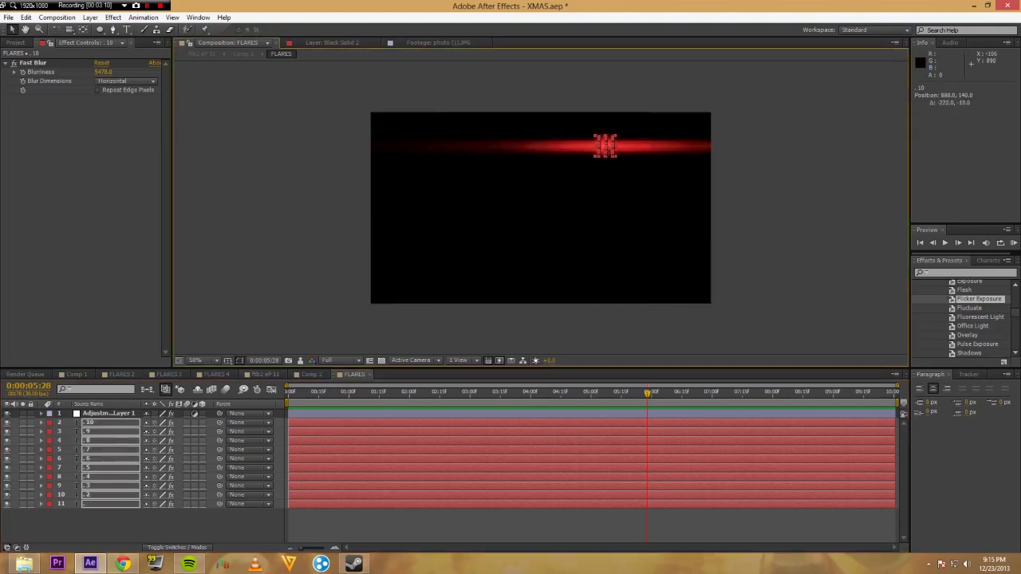
left_click(299, 361)
left_click(300, 360)
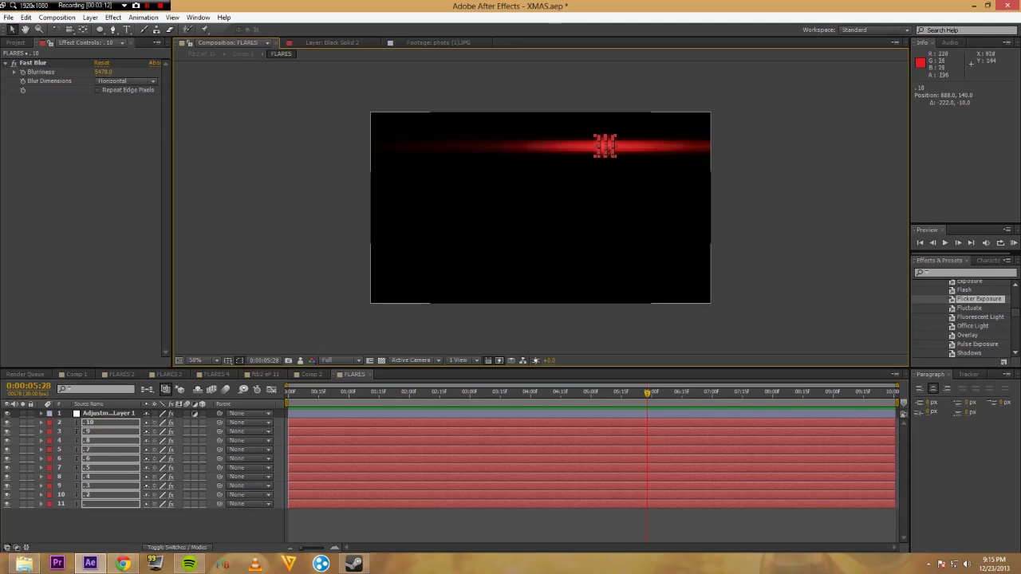
left_click_drag(605, 146, 593, 142)
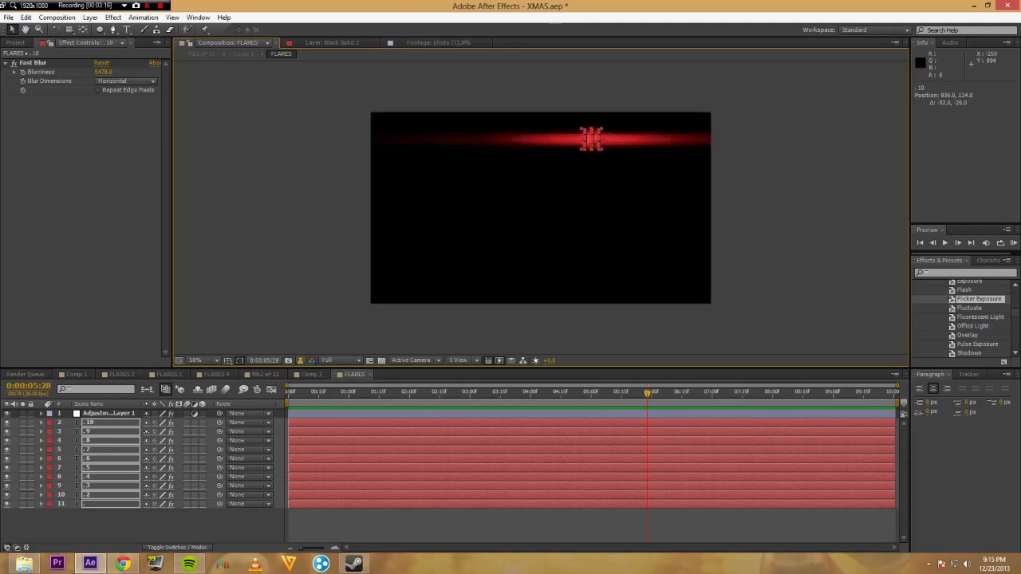
left_click_drag(587, 140, 584, 137)
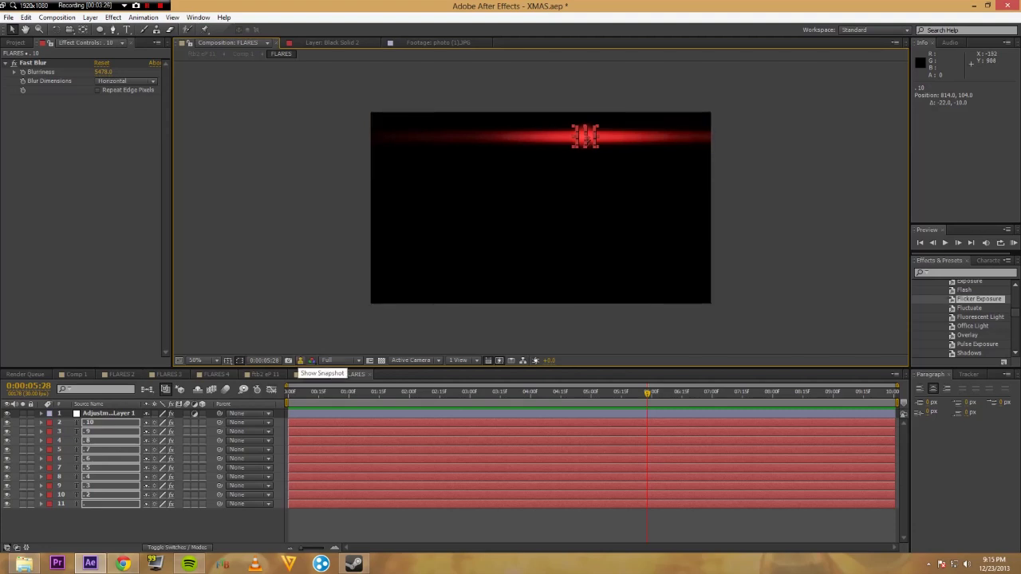
left_click_drag(586, 134, 580, 130)
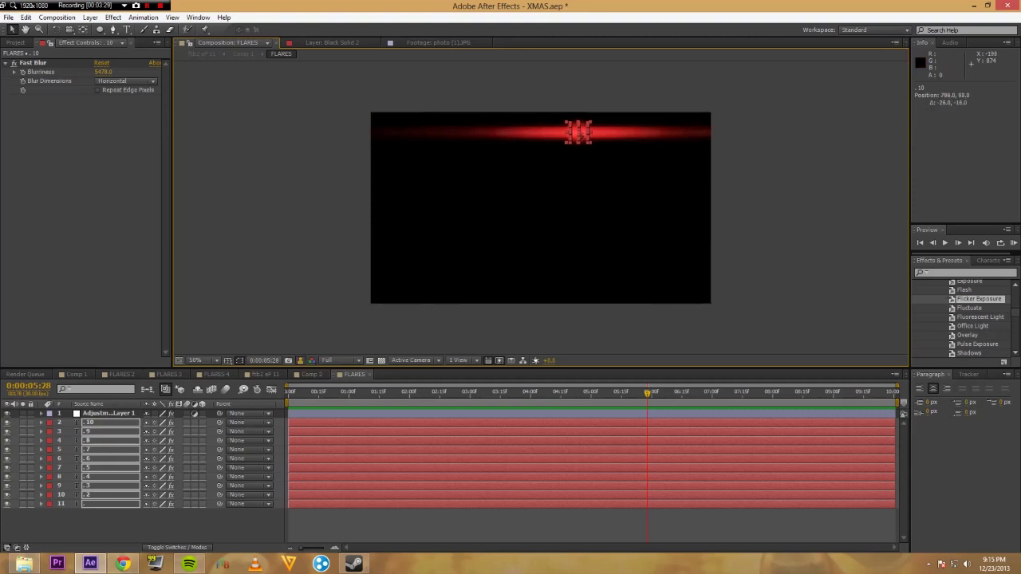
left_click_drag(579, 133, 576, 138)
left_click(300, 361)
left_click(301, 362)
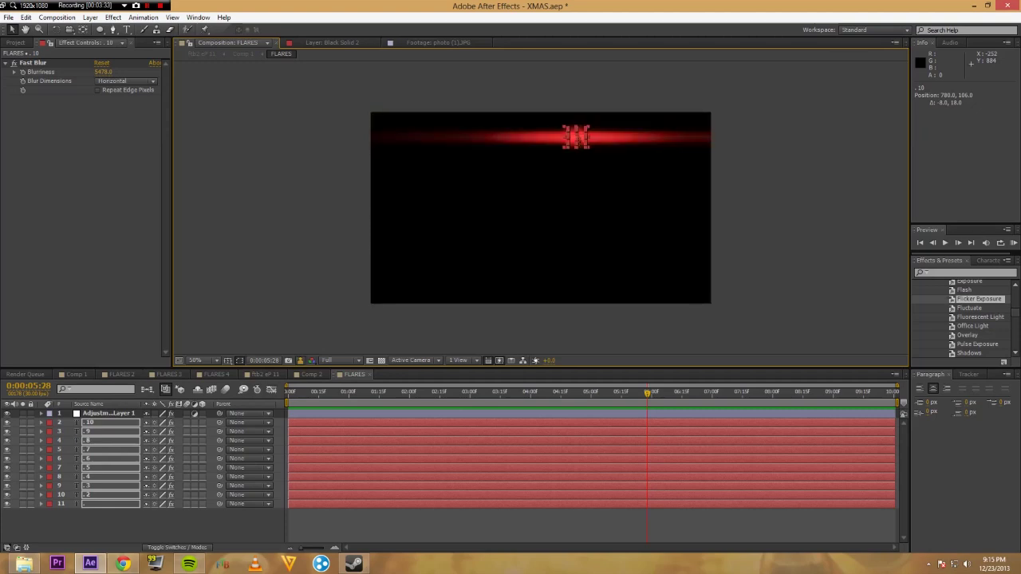
left_click(301, 361)
left_click(301, 361)
Add the FLARES composition above photo (1).JPG in Comp 2 and set its blending mode to Screen.
left_click(311, 374)
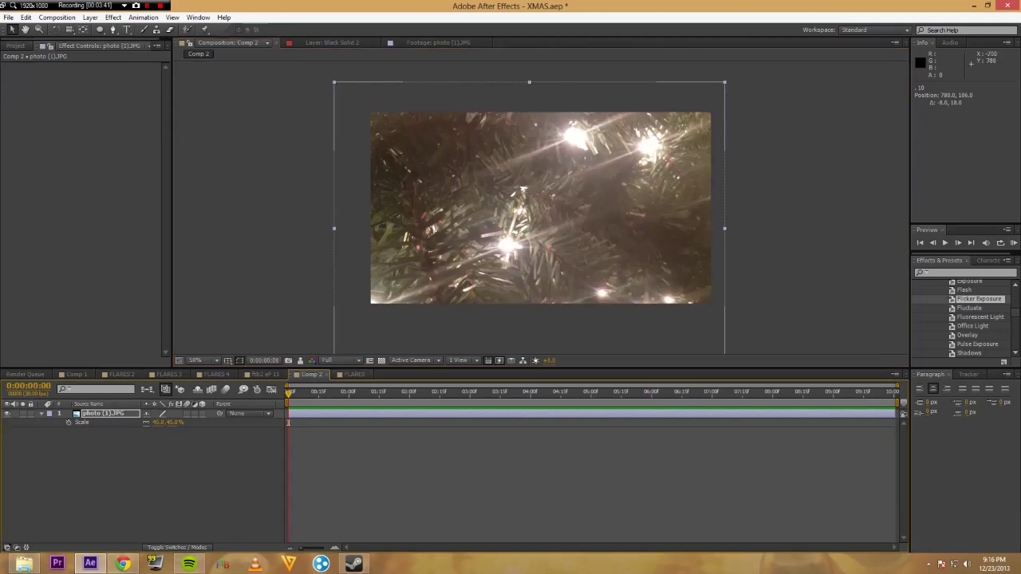
left_click(16, 46)
left_click_drag(31, 160, 97, 410)
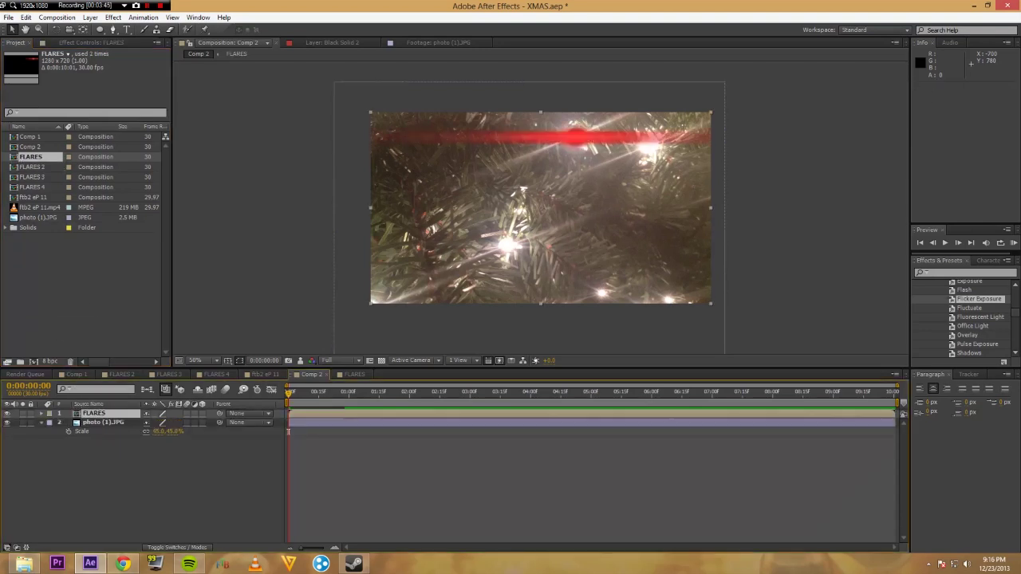
key("F4")
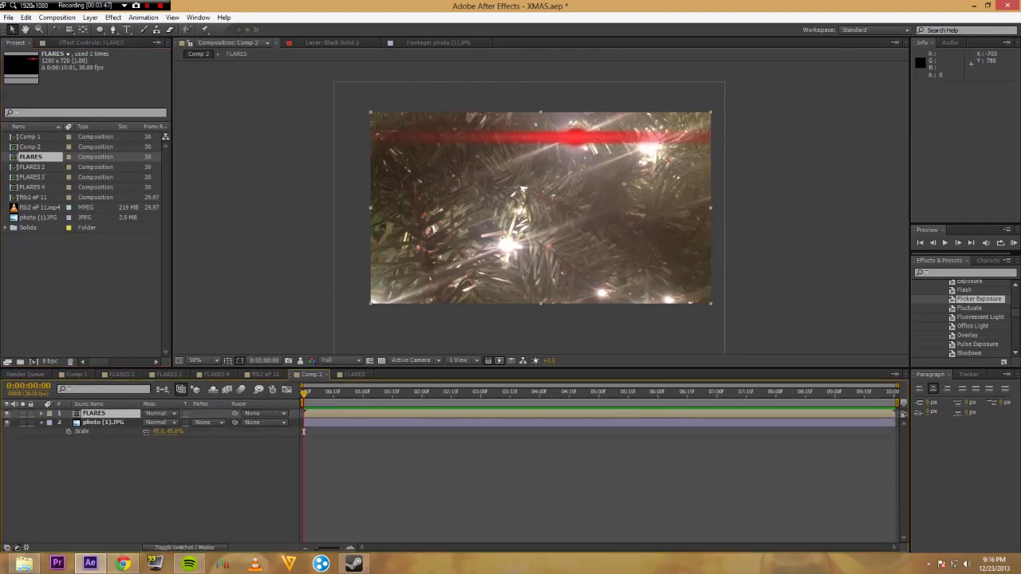
left_click(158, 413)
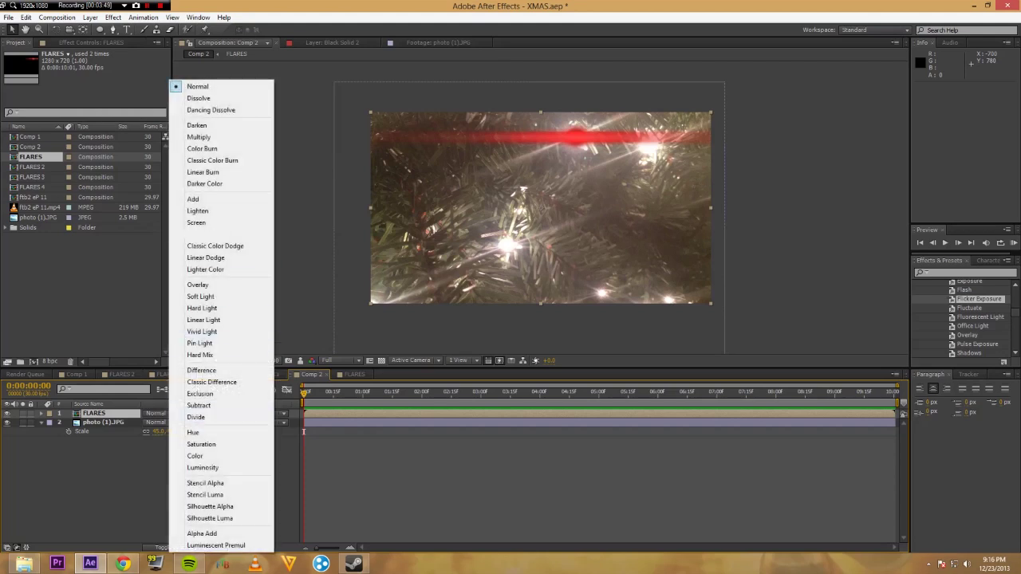
left_click(212, 224)
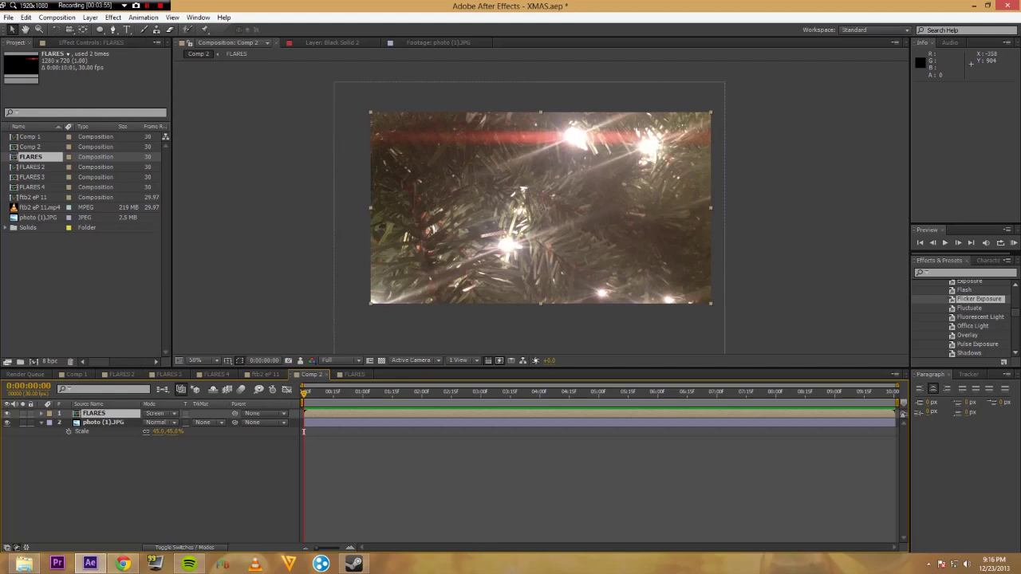
Return to Comp 1, clear the solo on FLARES, and look over the full layer stack near the start of the timeline.
left_click(76, 374)
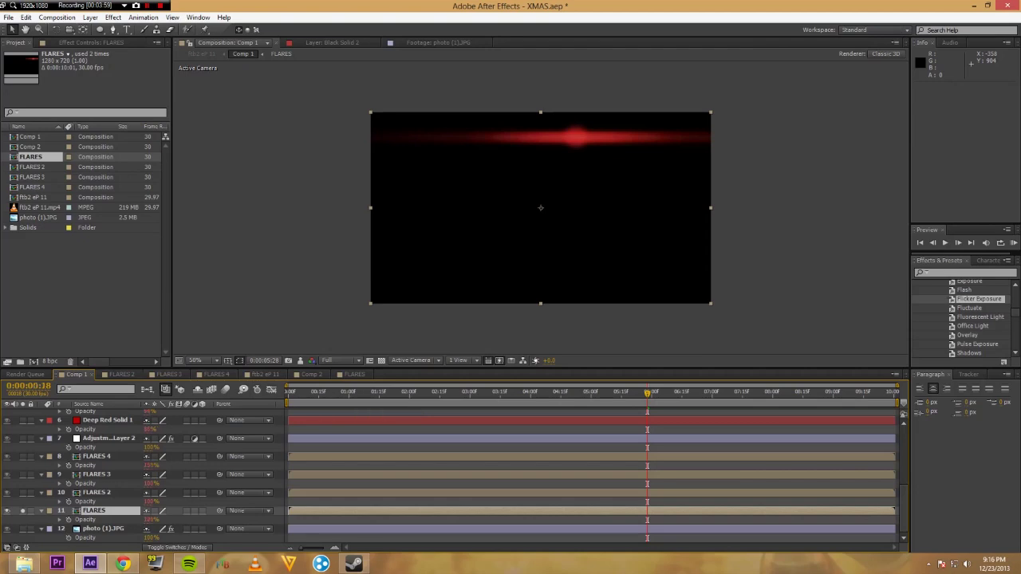
left_click(324, 391)
left_click(291, 392)
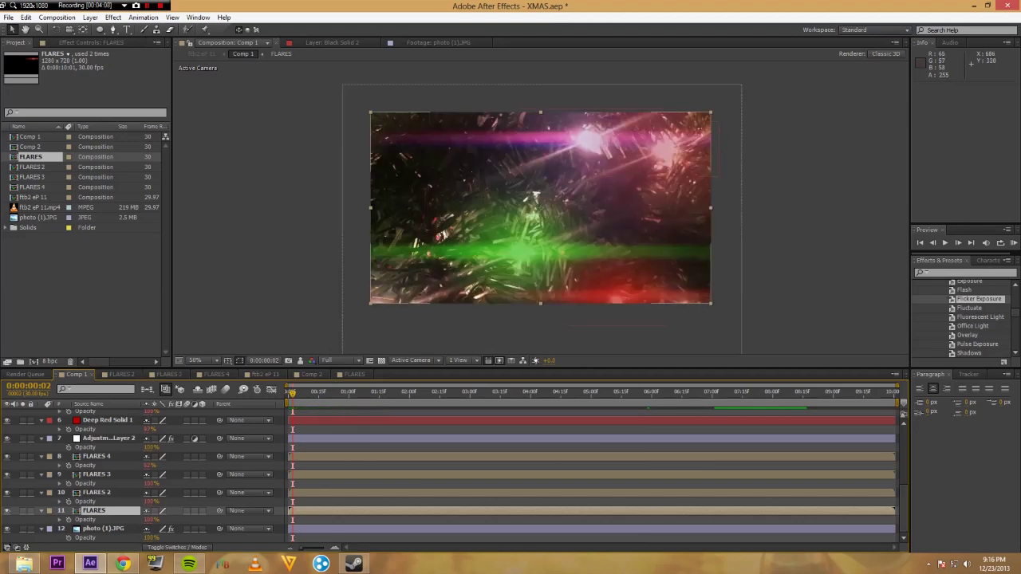
scroll(553, 476, "up", 5)
scroll(510, 475, "up", 1)
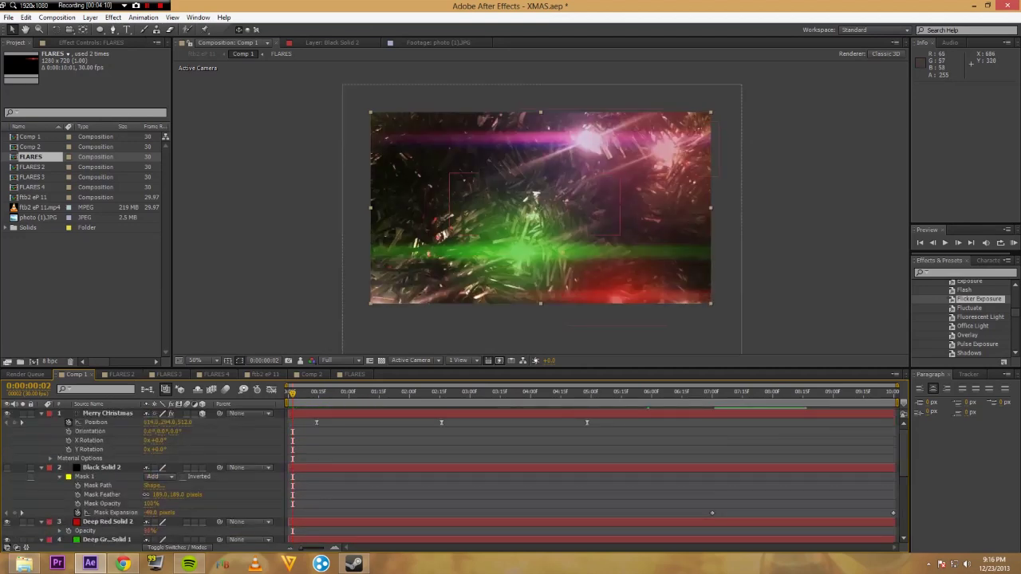
scroll(144, 478, "down", 5)
Examine the Curves effects on Adjustment Layer 2 and photo (1).JPG, and scrub through Comp 1 to preview the animation.
left_click(93, 511)
left_click(110, 438)
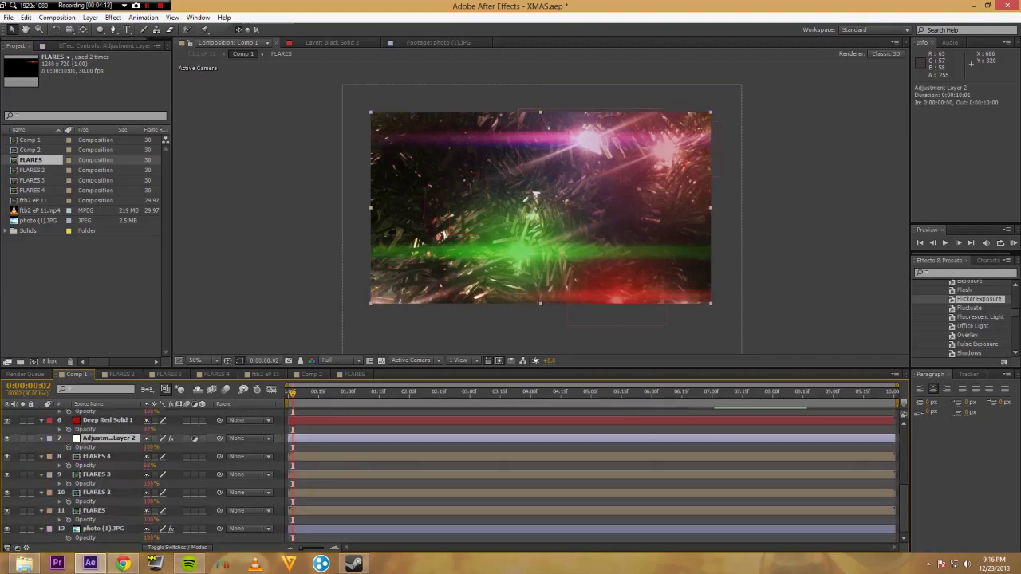
left_click(103, 47)
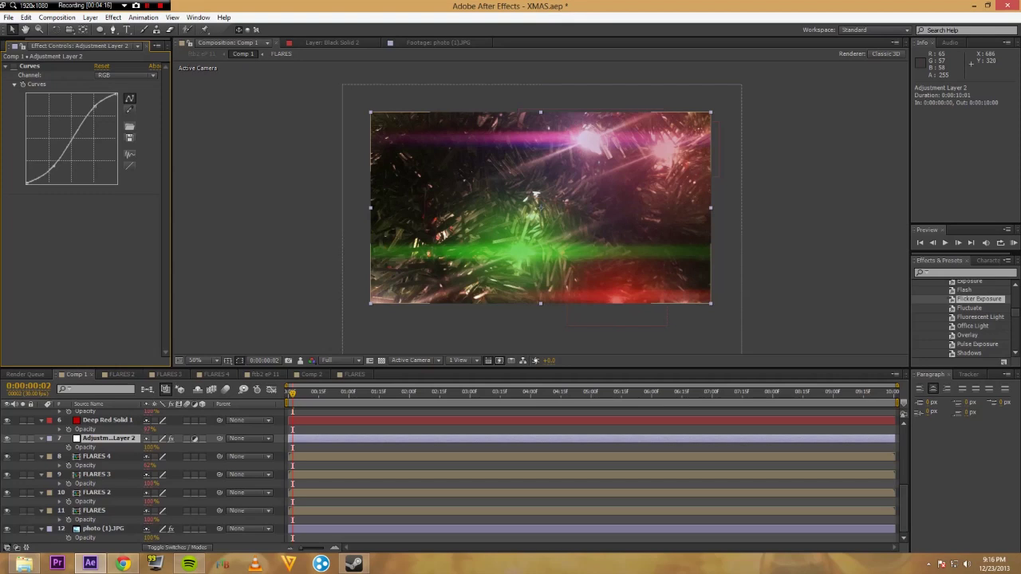
left_click(97, 456)
left_click(104, 529)
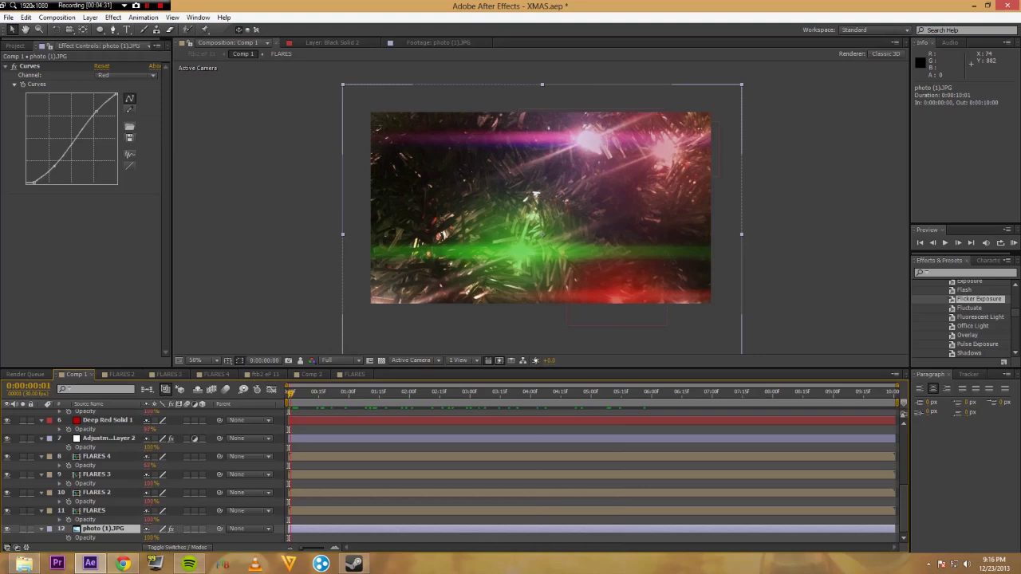
left_click_drag(289, 393, 430, 393)
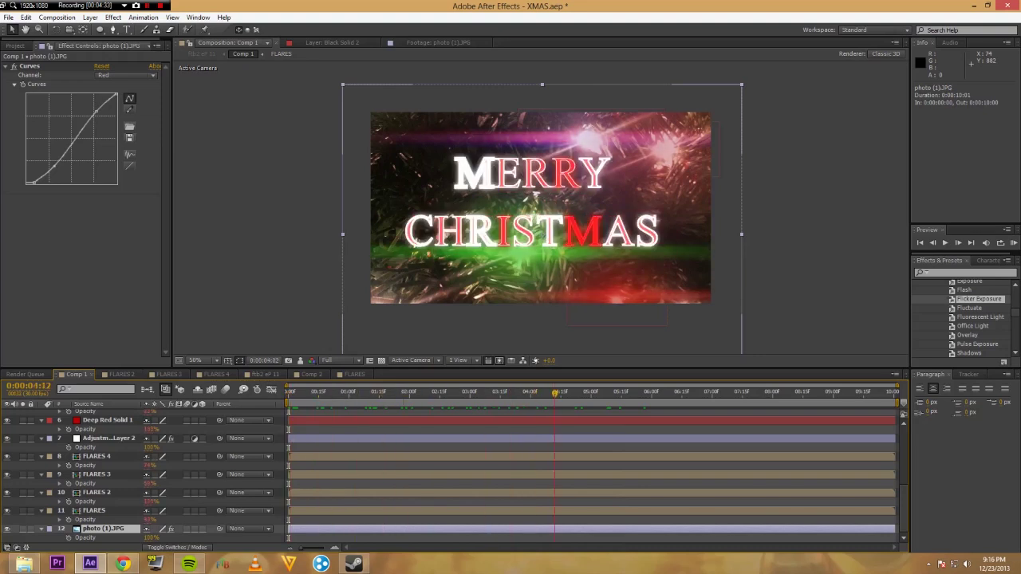
left_click_drag(501, 393, 371, 393)
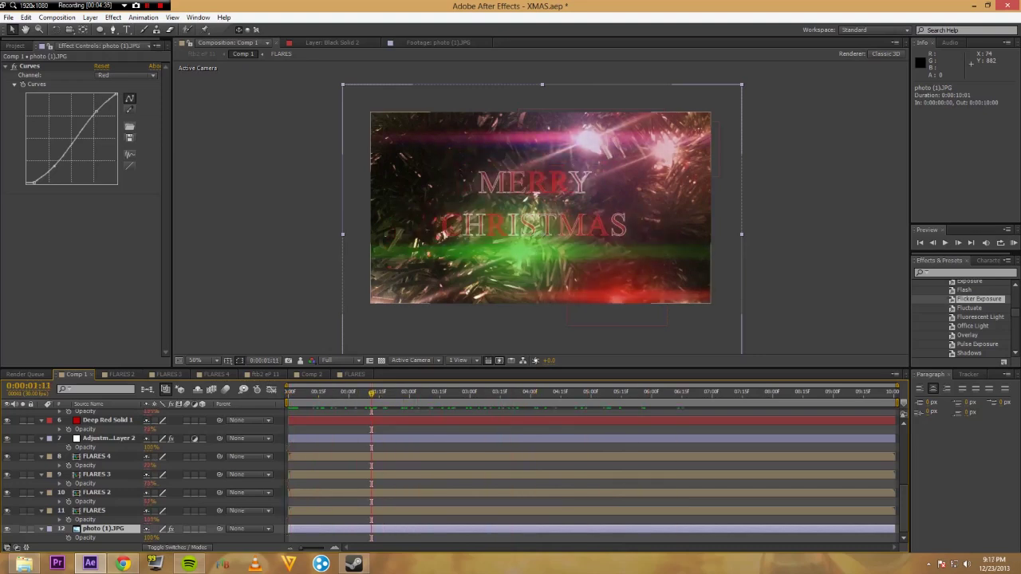
Add the expression wiggle(1,78) to the FLARES 4 layer's Opacity and preview that layer soloed from the start.
left_click(85, 466)
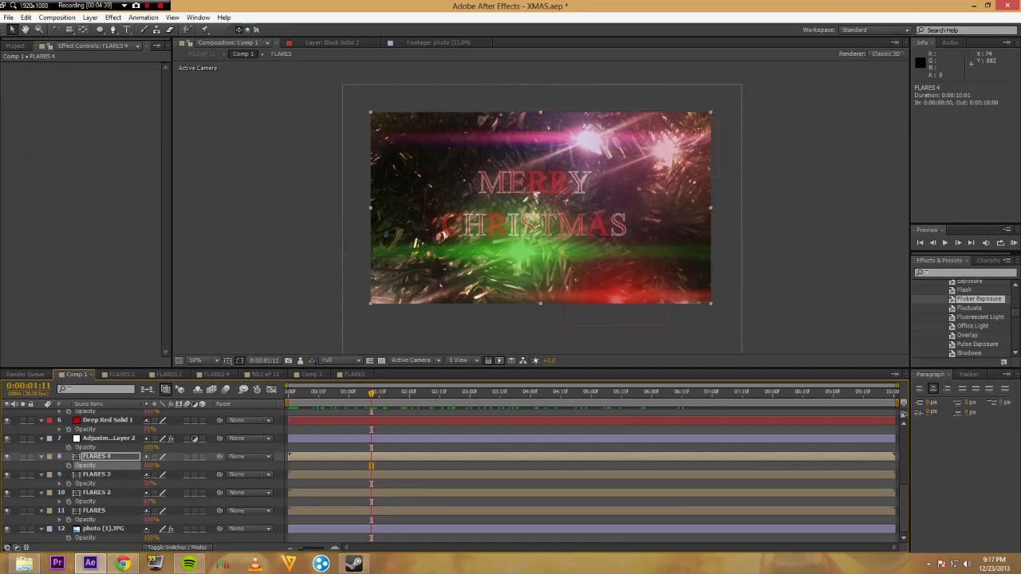
left_click(69, 466, "alt")
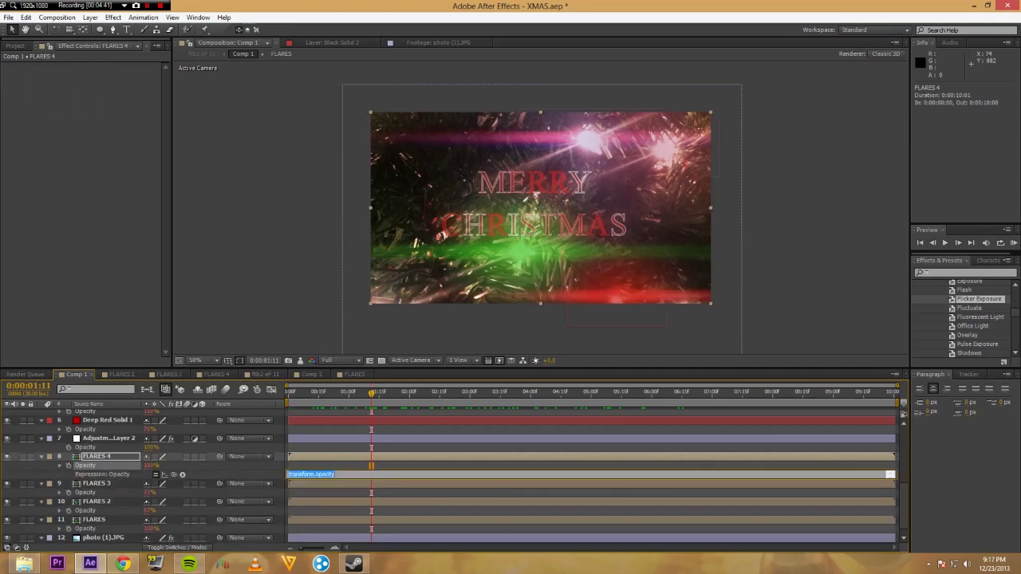
type("wiggle(1,78")
left_click(415, 466)
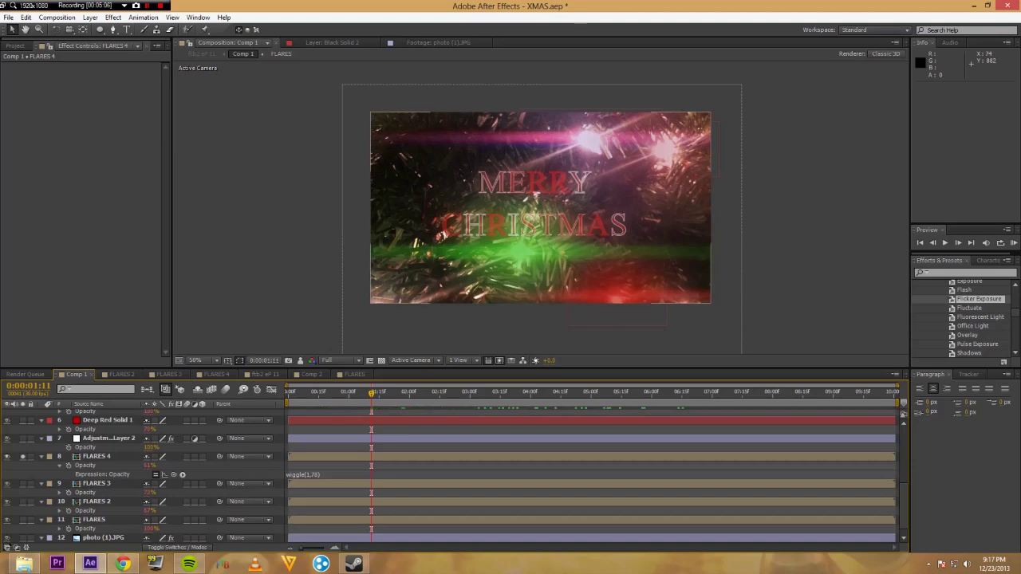
left_click_drag(295, 393, 288, 393)
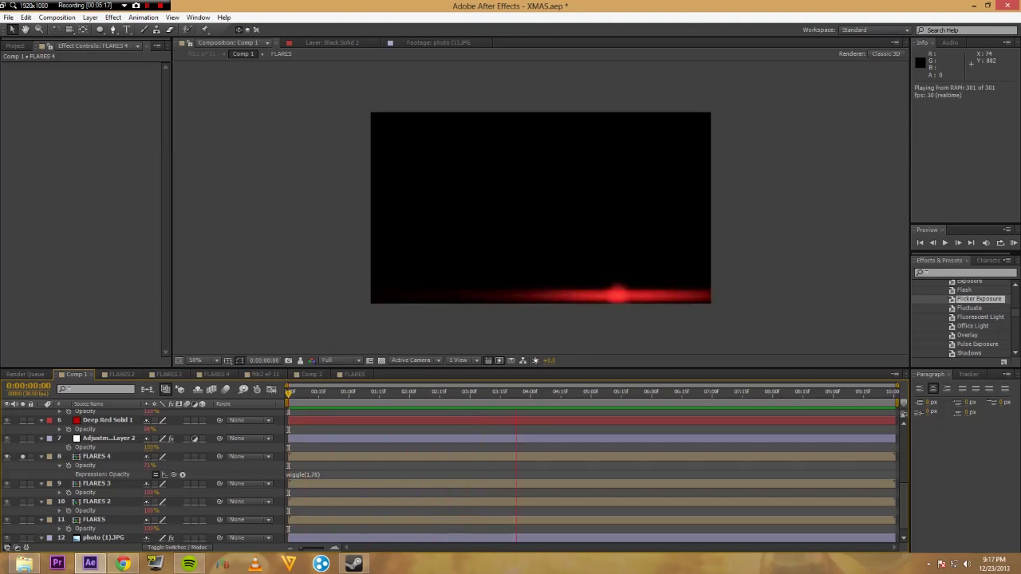
key("space")
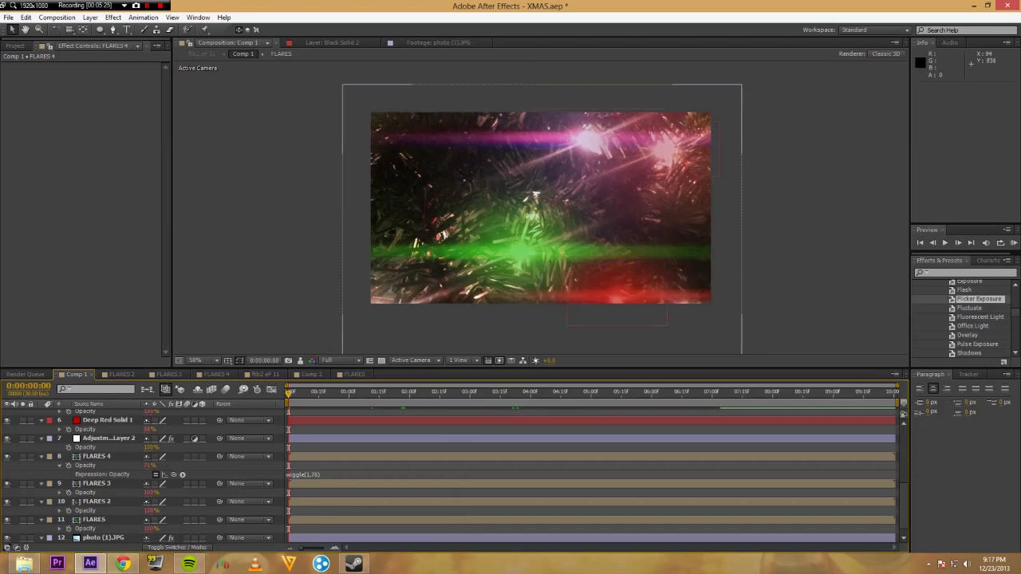
Solo the Deep Red Solid 2 layer in Comp 1 to examine its feathered red glow.
scroll(447, 478, "up", 10)
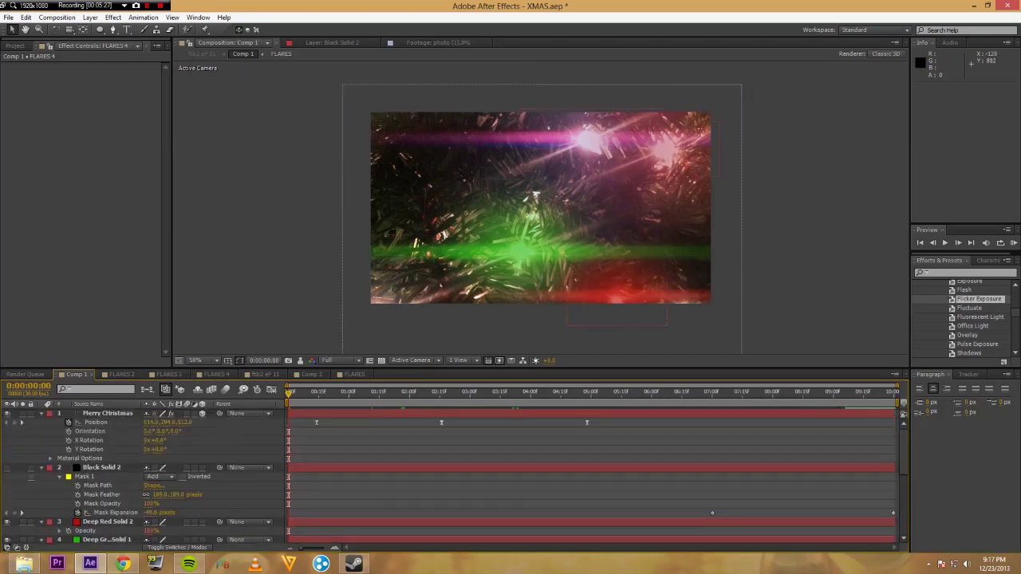
left_click(108, 522)
left_click(22, 521)
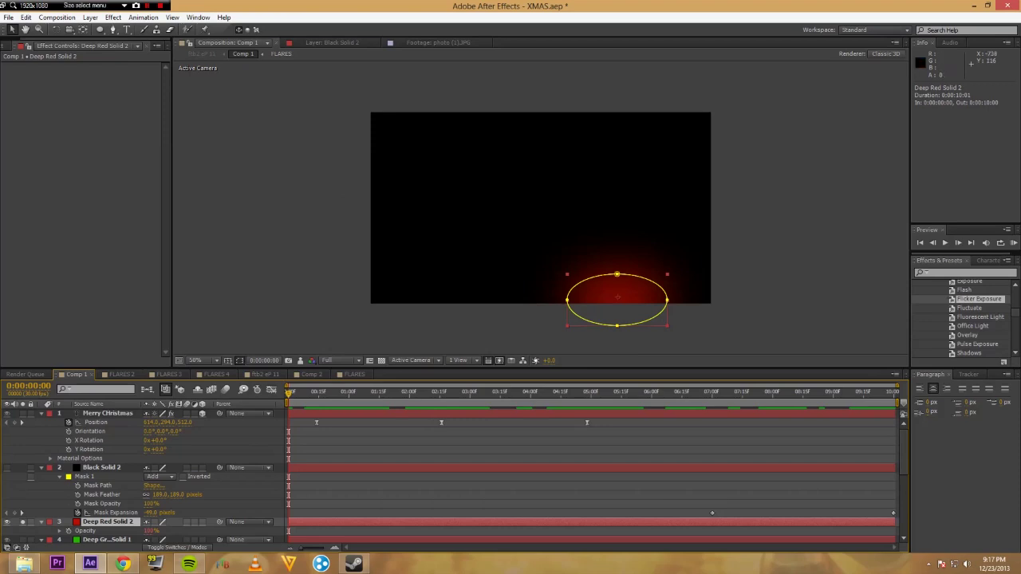
Create a comp-size red solid in the FLARES composition.
left_click(354, 374)
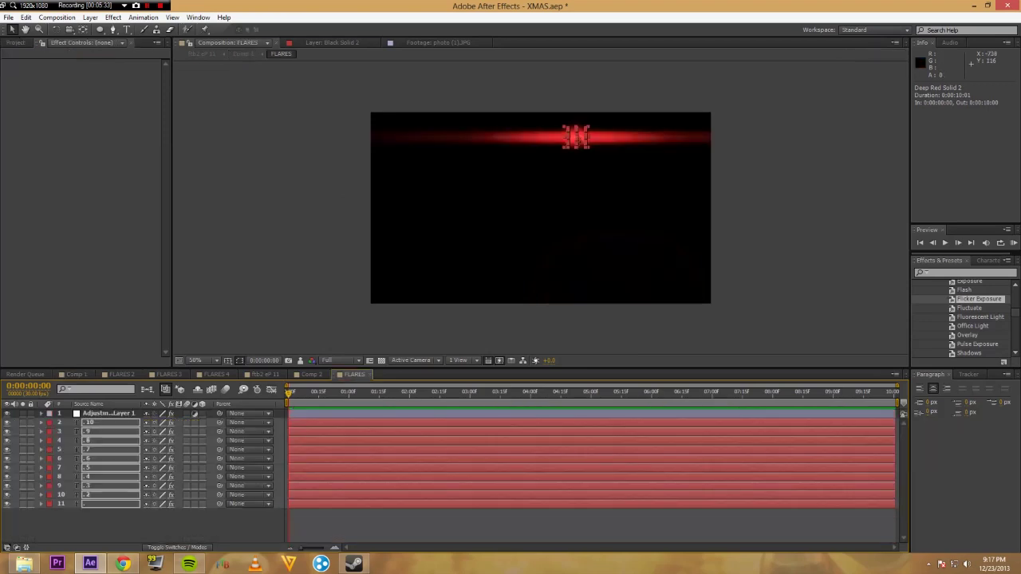
left_click(90, 16)
mouse_move(160, 30)
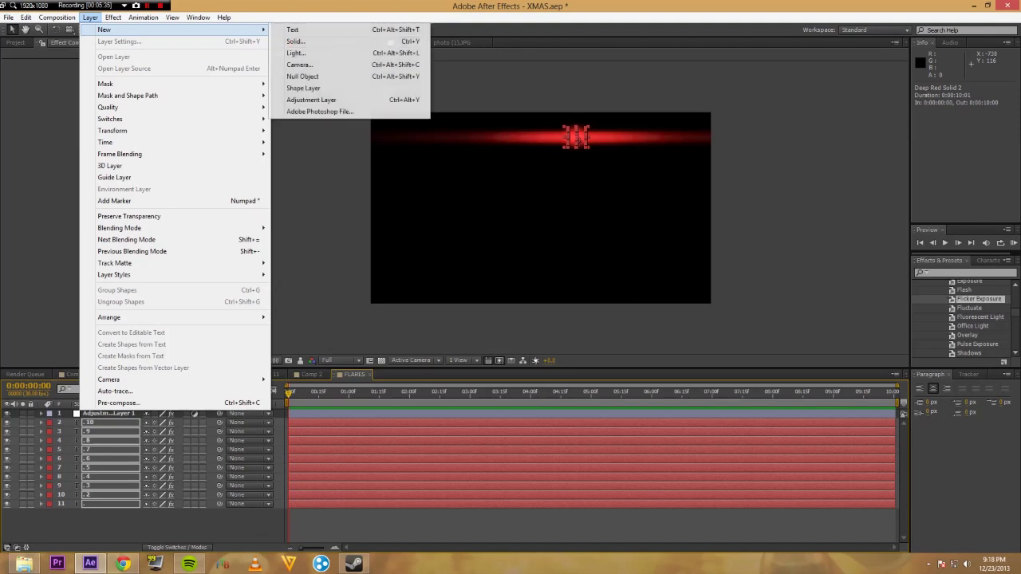
left_click(295, 42)
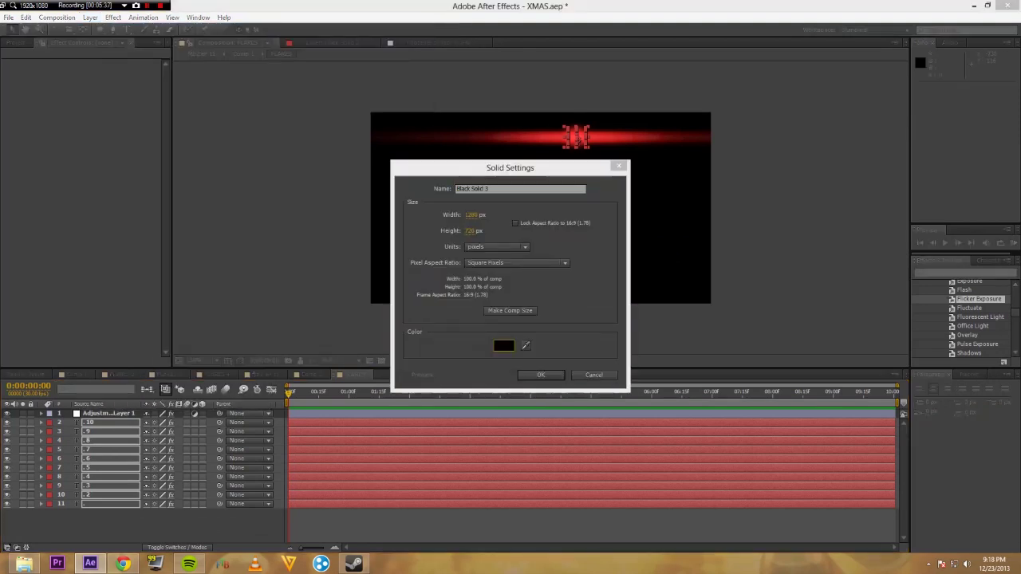
left_click(502, 346)
left_click(517, 242)
left_click(616, 216)
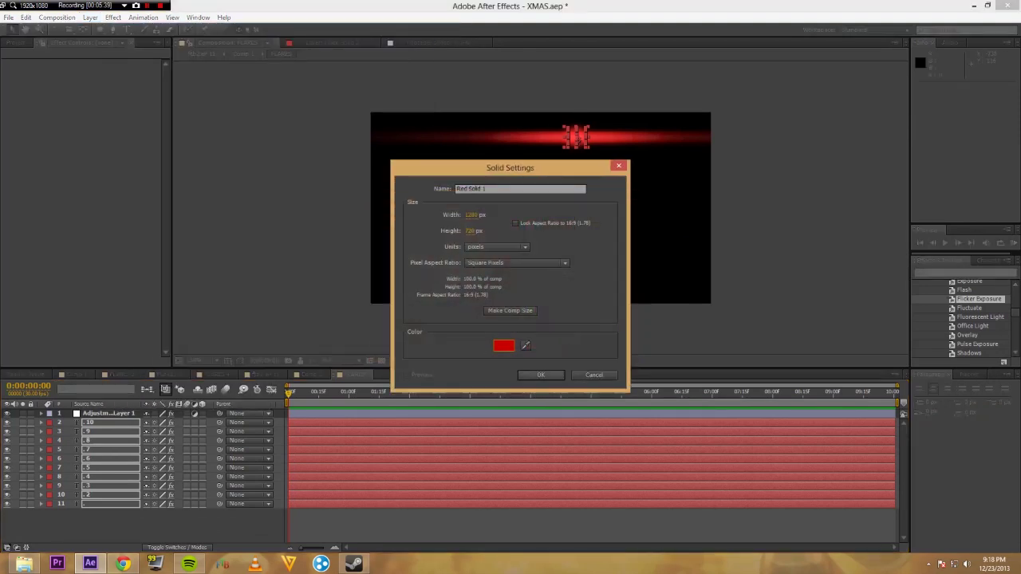
left_click(541, 374)
Draw an elliptical mask about 474 by 268 px on Red Solid 1 and feather it by about 305 pixels.
key("q")
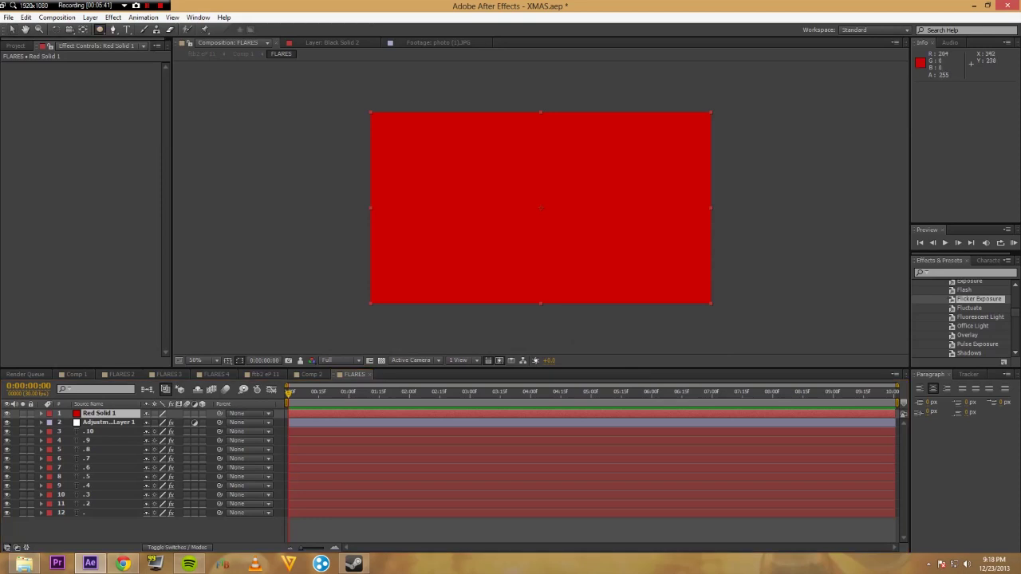
left_click_drag(471, 164, 595, 235)
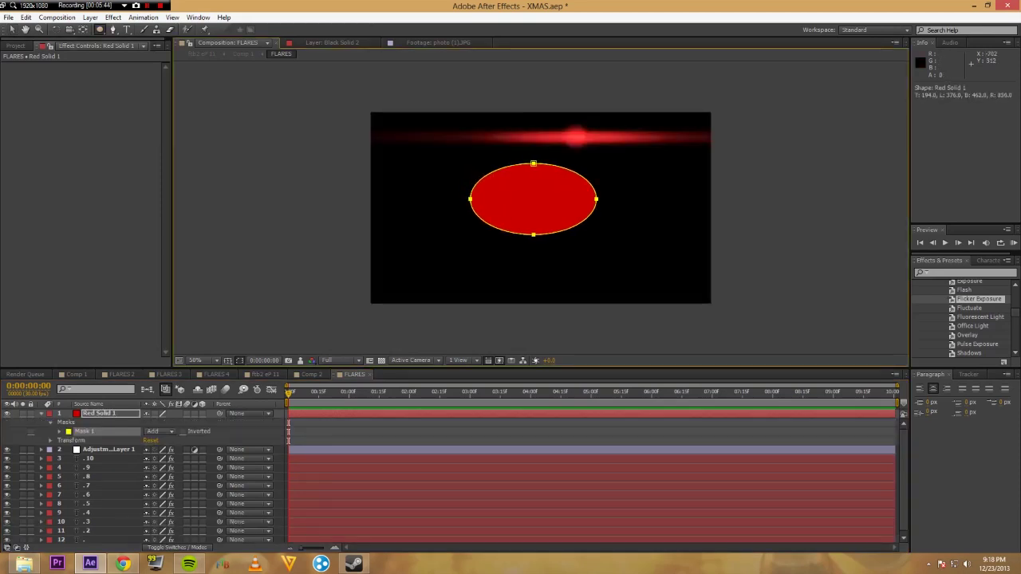
key("f")
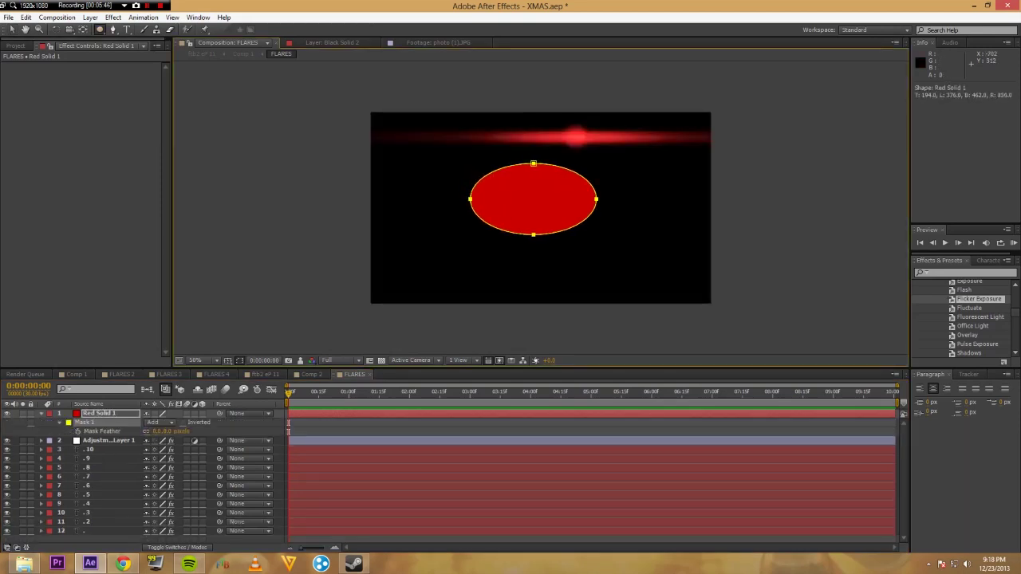
left_click_drag(158, 431, 281, 431)
Move the feathered red glow to position 790, 126 so it sits over the flare's bright center, and deselect it.
key("v")
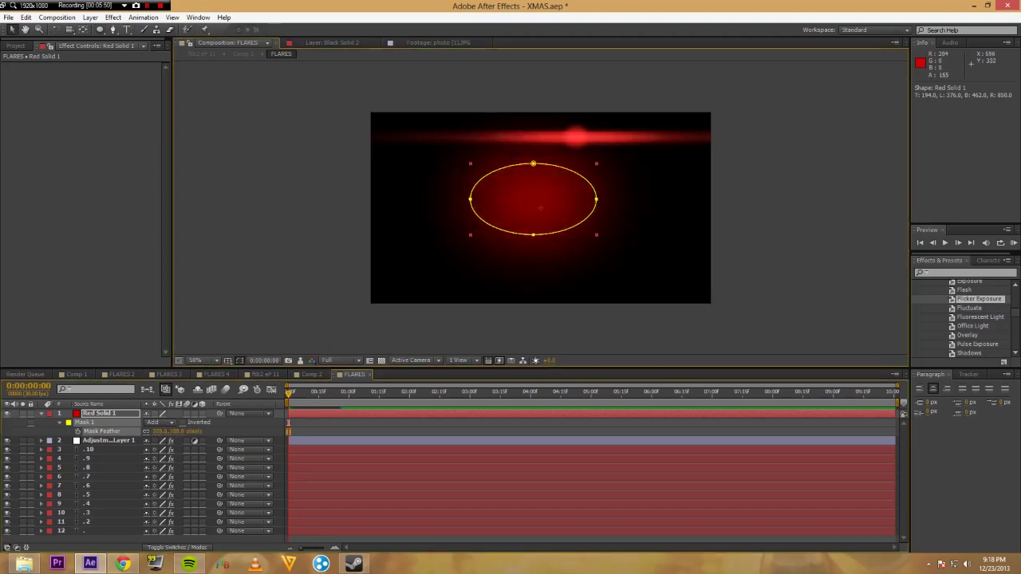
left_click_drag(530, 200, 570, 139)
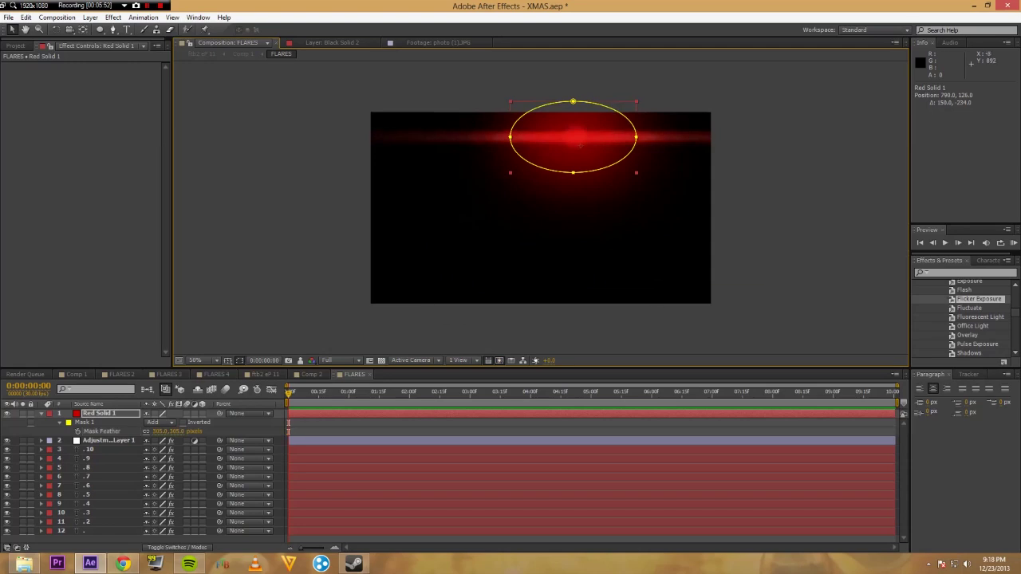
left_click(282, 335)
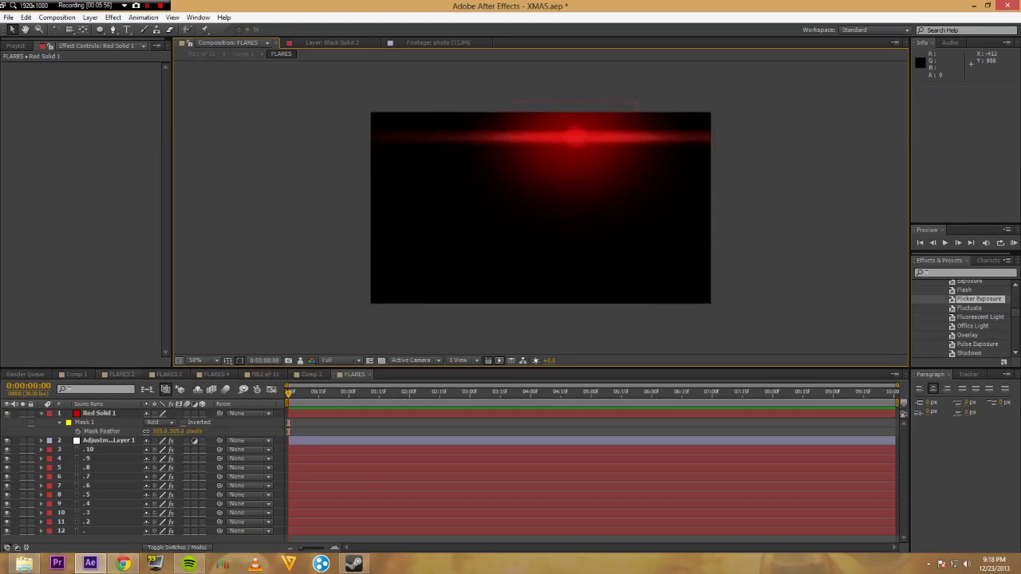
Return to Comp 1, clear the solo on Deep Red Solid 2, and scrub to 0:00:03:05 to preview the result.
left_click(76, 374)
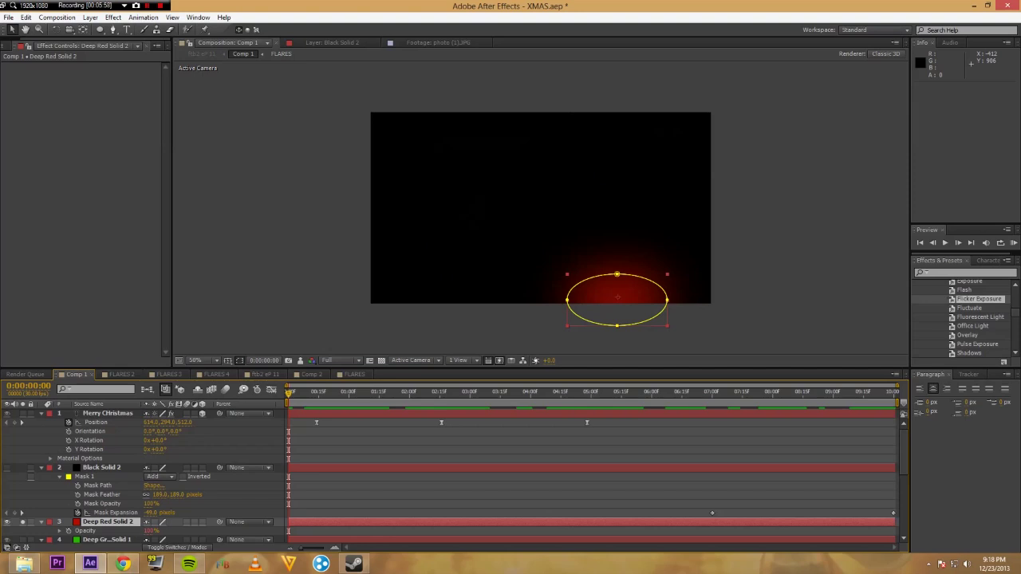
left_click(261, 353)
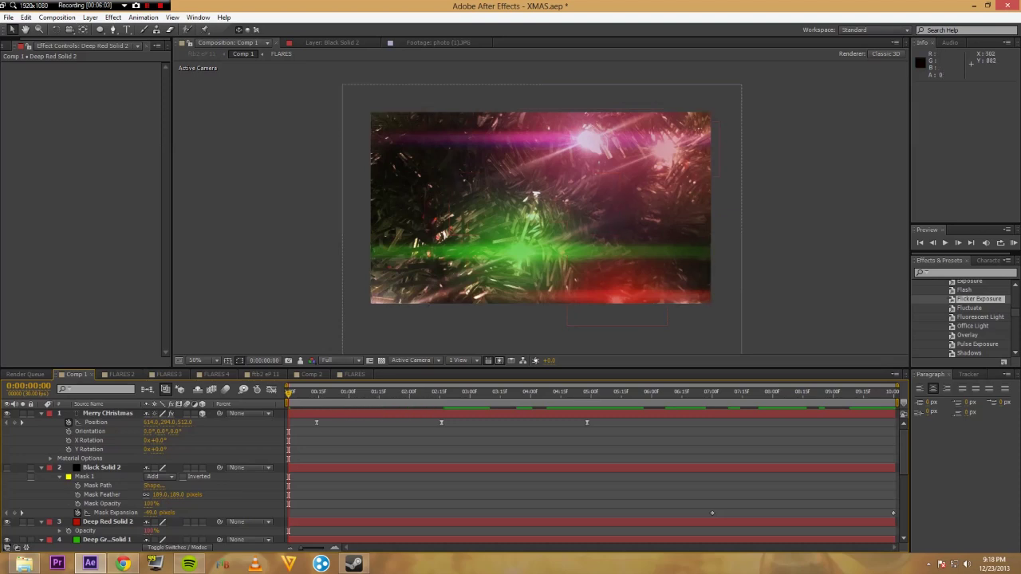
left_click_drag(288, 393, 480, 393)
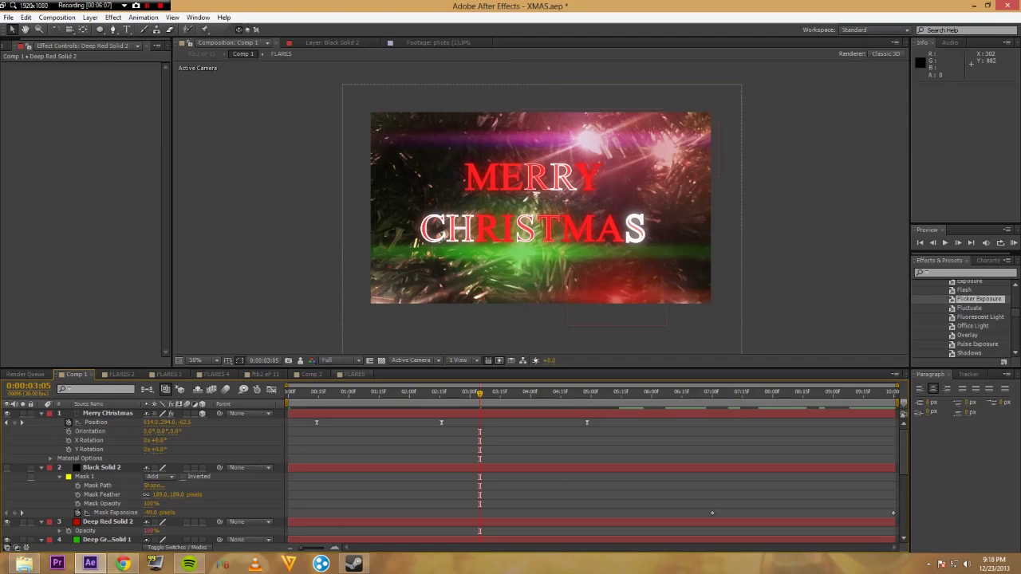
Duplicate the FLARES composition and rename the copy "new flares".
left_click(354, 374)
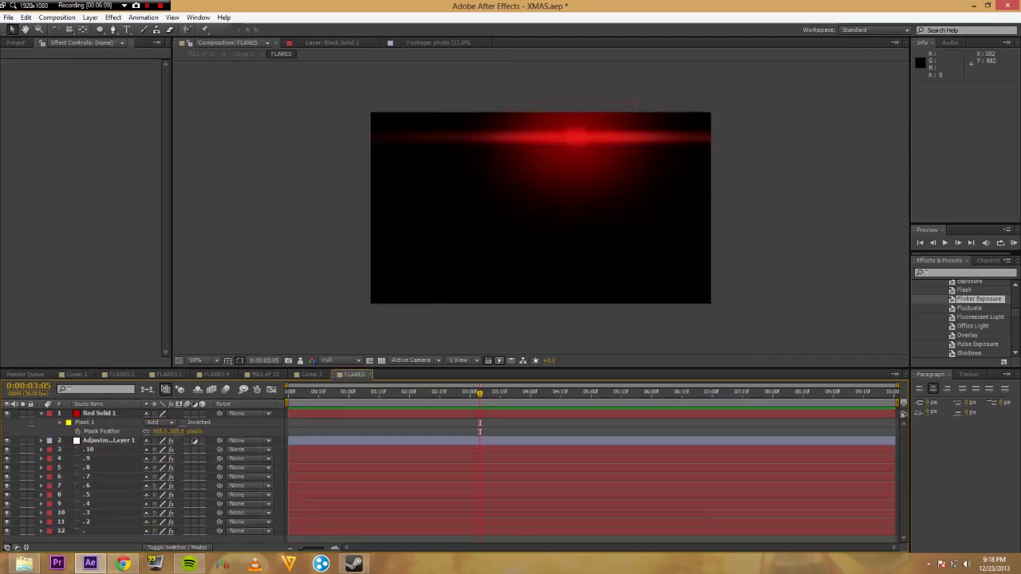
key("ctrl+0")
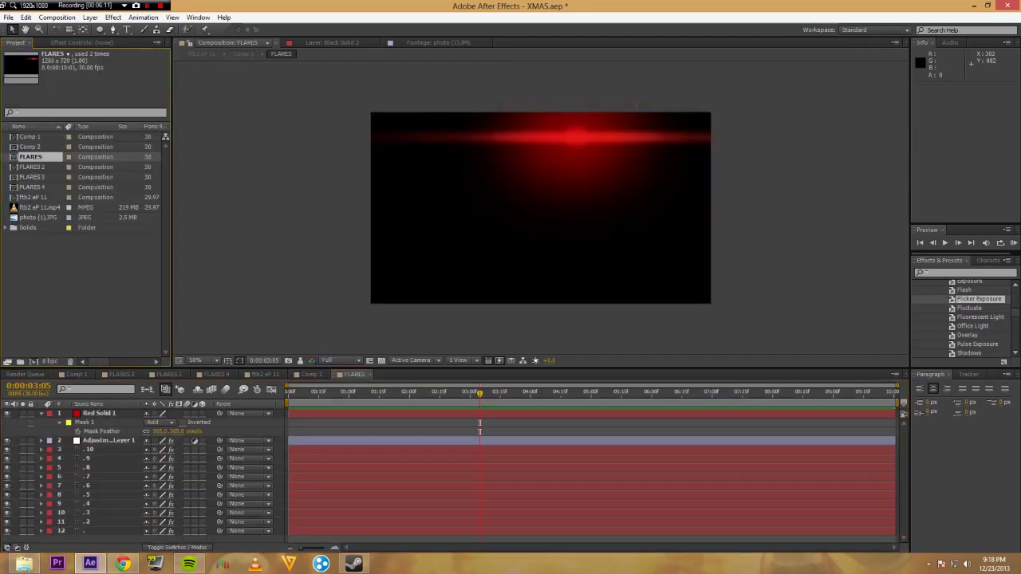
key("ctrl+d")
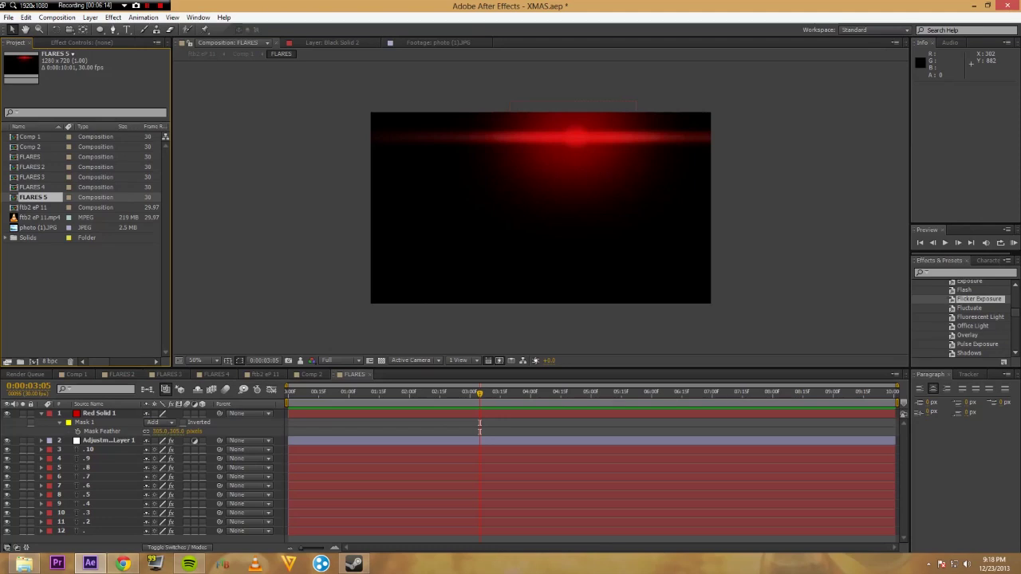
key("Return")
type("new flares")
key("Return")
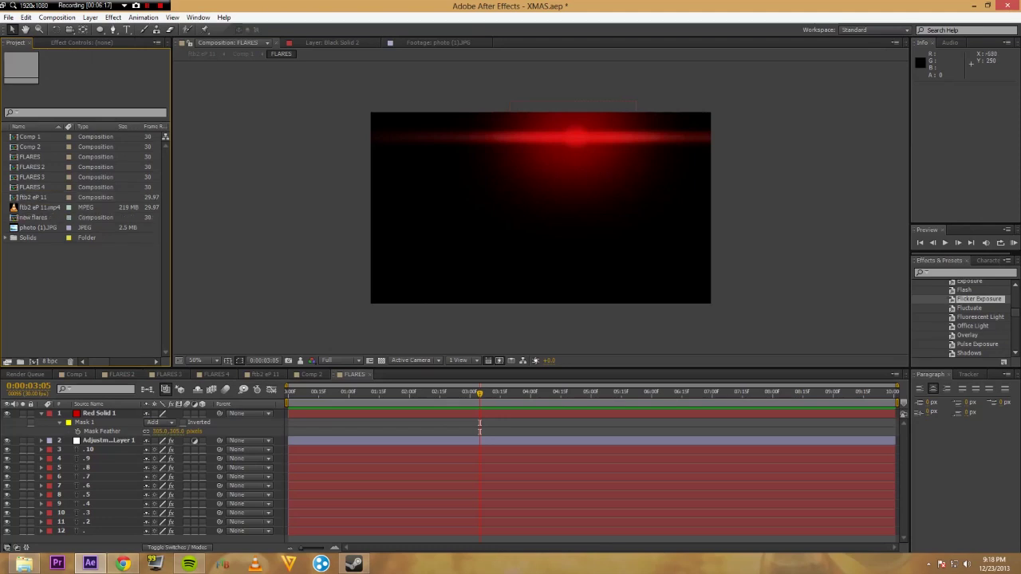
Open the new flares composition and add an adjustment layer above Red Solid 1.
double_click(35, 217)
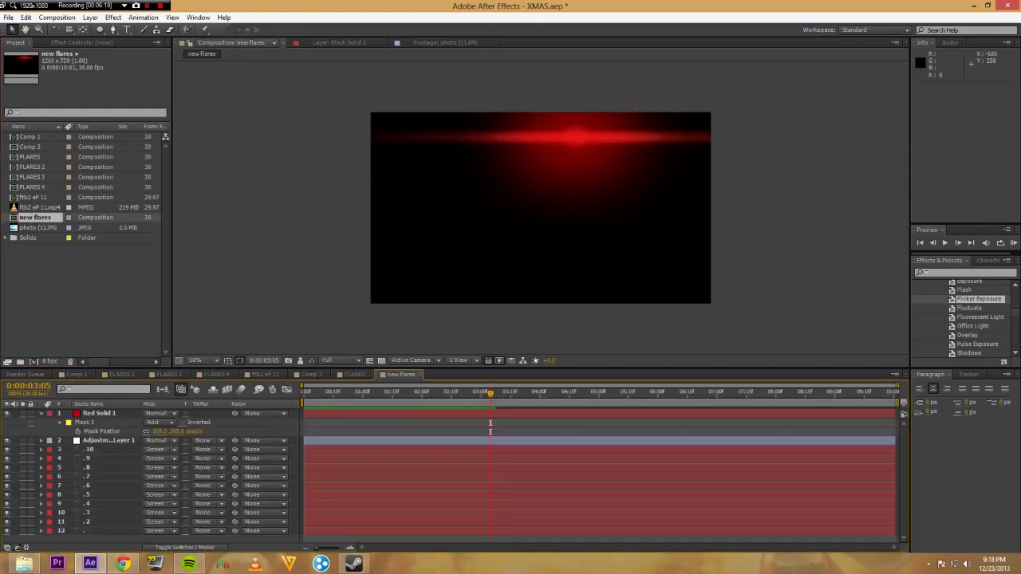
left_click(489, 423)
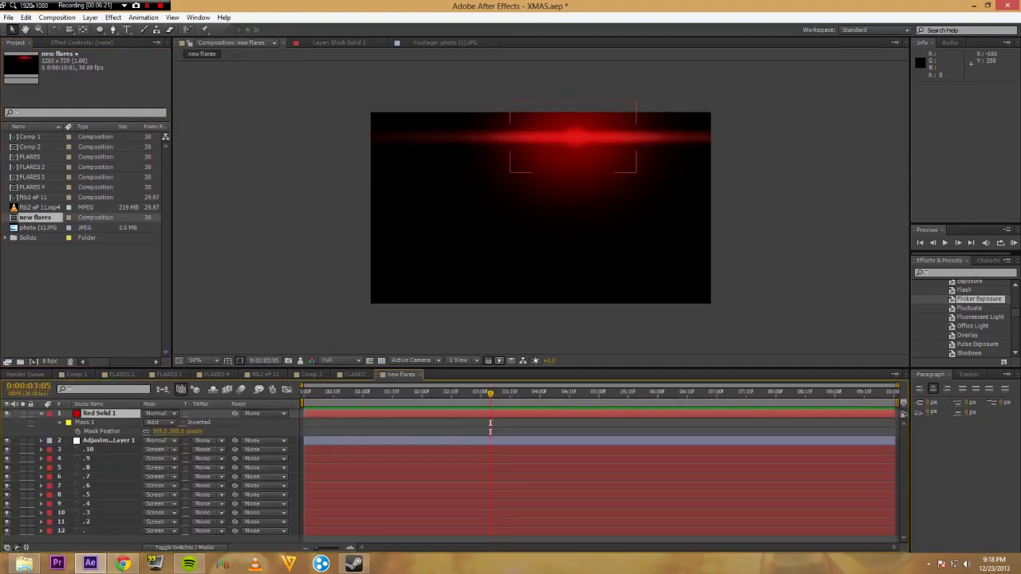
left_click(114, 17)
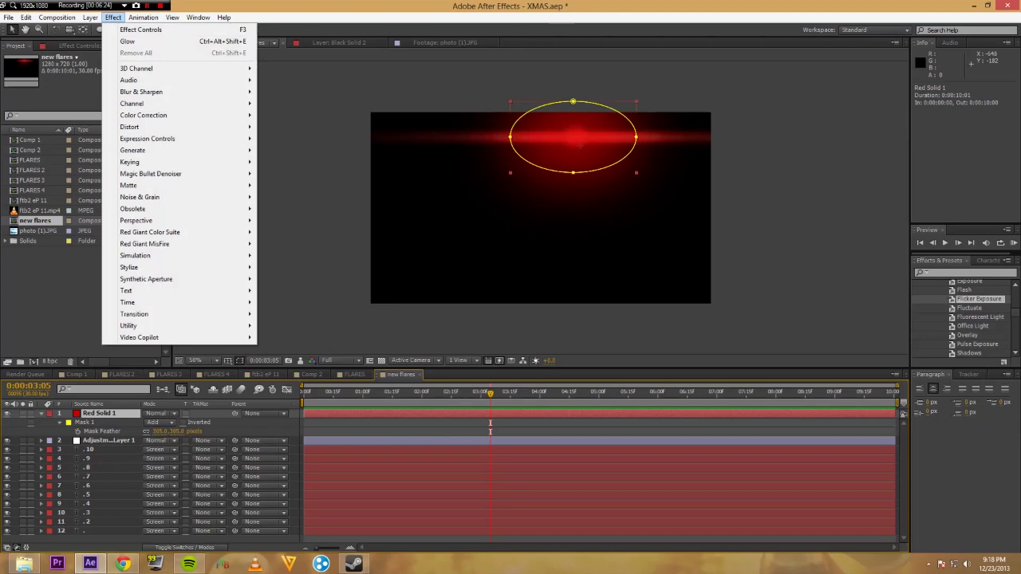
left_click(113, 17)
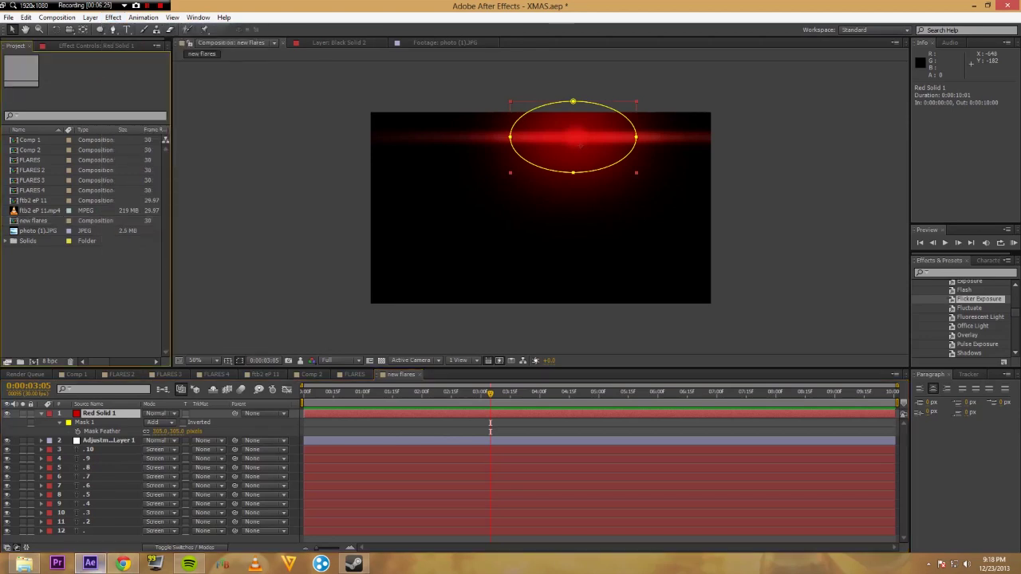
right_click(104, 422)
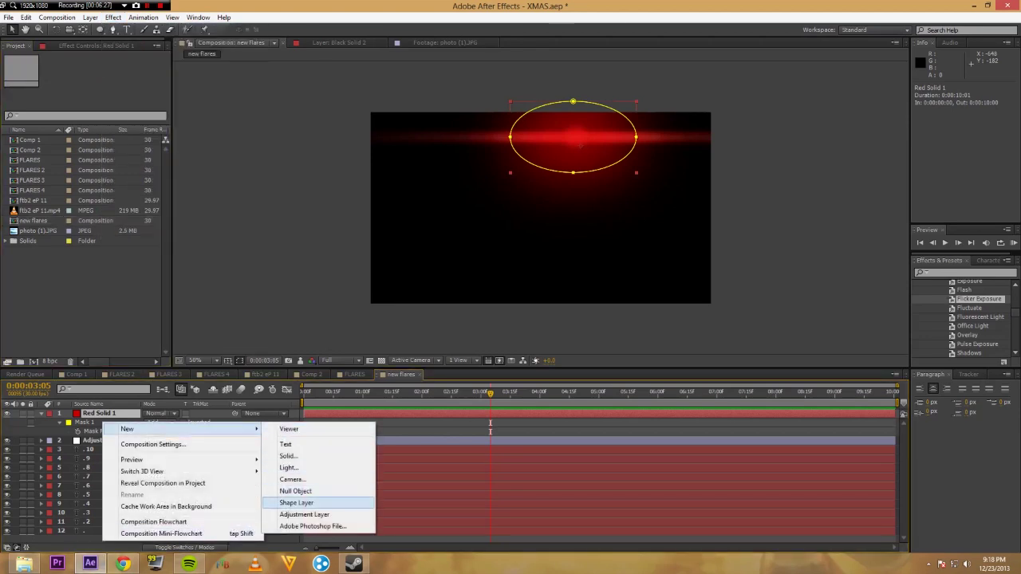
left_click(311, 515)
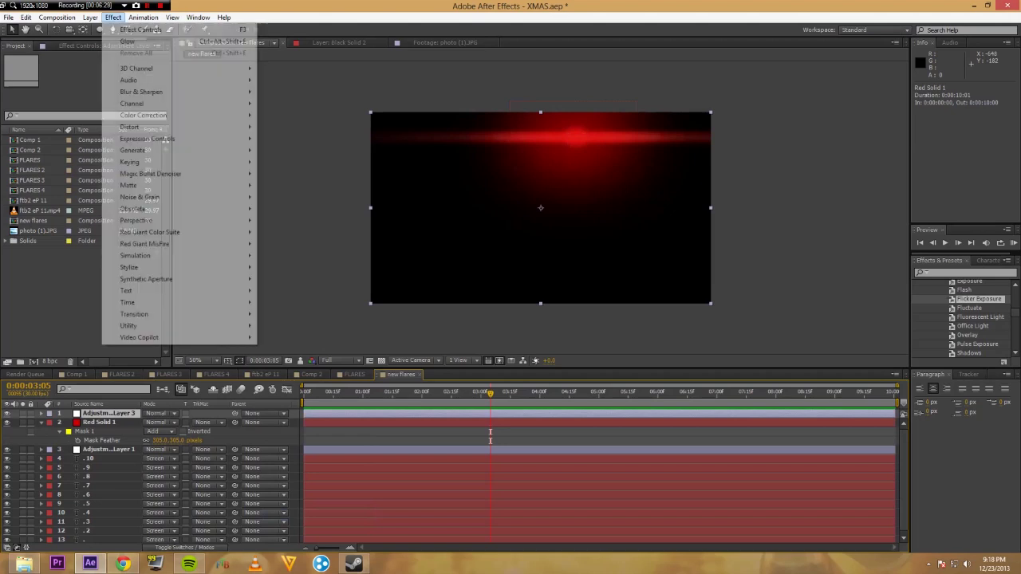
Apply the Tint effect to Adjustment Layer 3 and map white to a bright, saturated green.
left_click(114, 17)
mouse_move(199, 114)
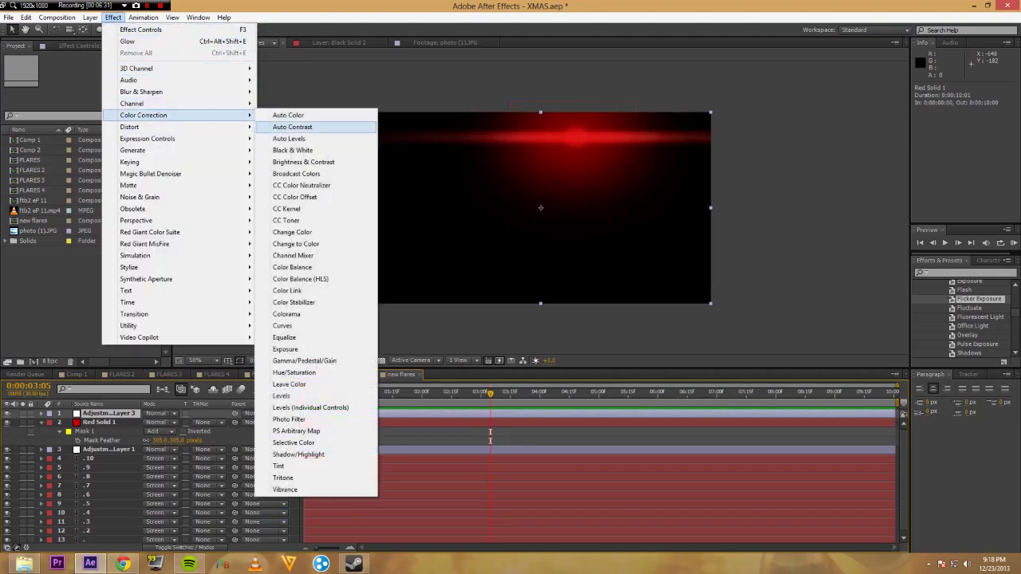
left_click(287, 466)
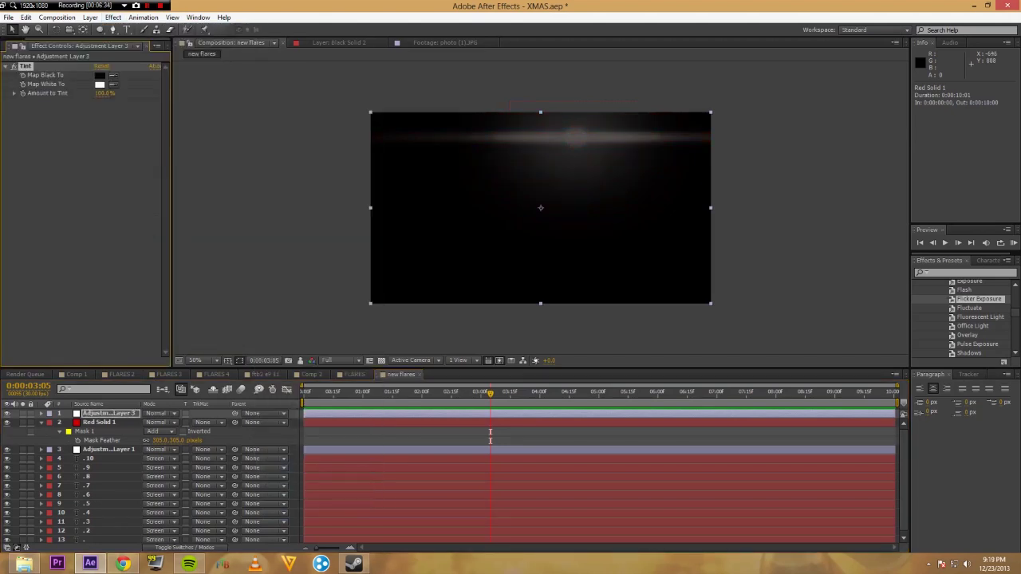
left_click(99, 84)
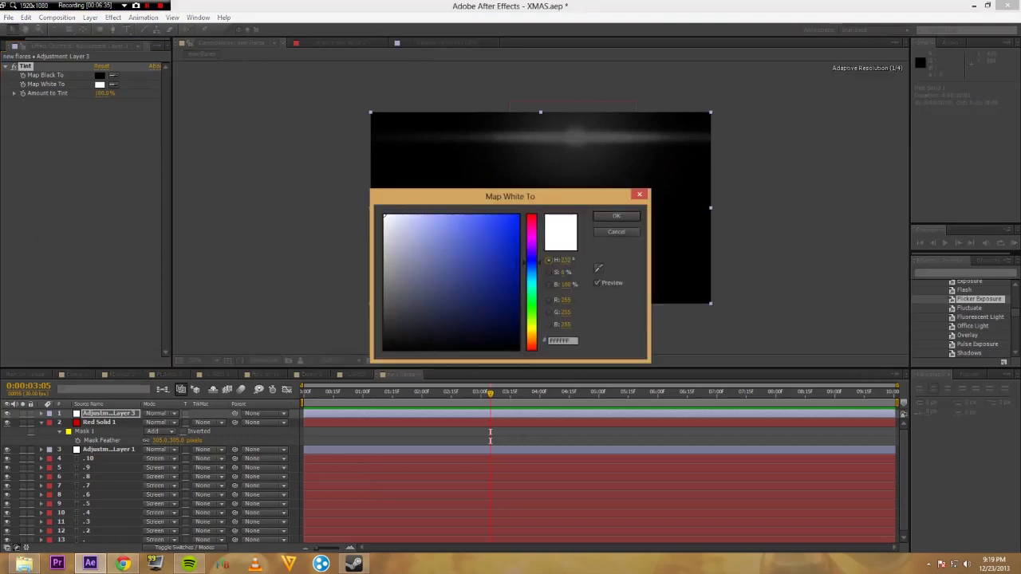
left_click(518, 249)
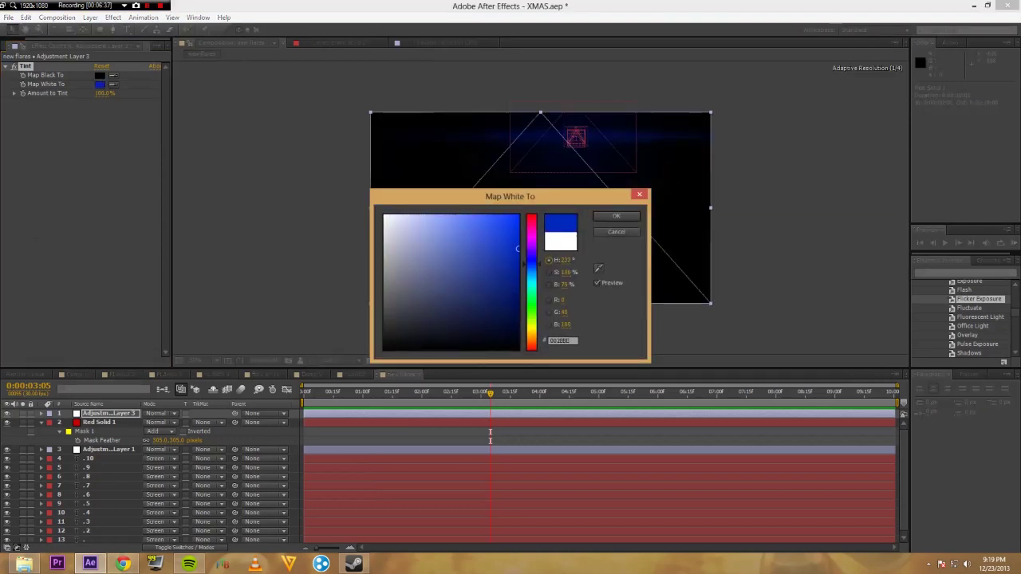
mouse_move(532, 264)
left_mouse_down()
mouse_move(532, 337)
mouse_move(532, 305)
left_mouse_up()
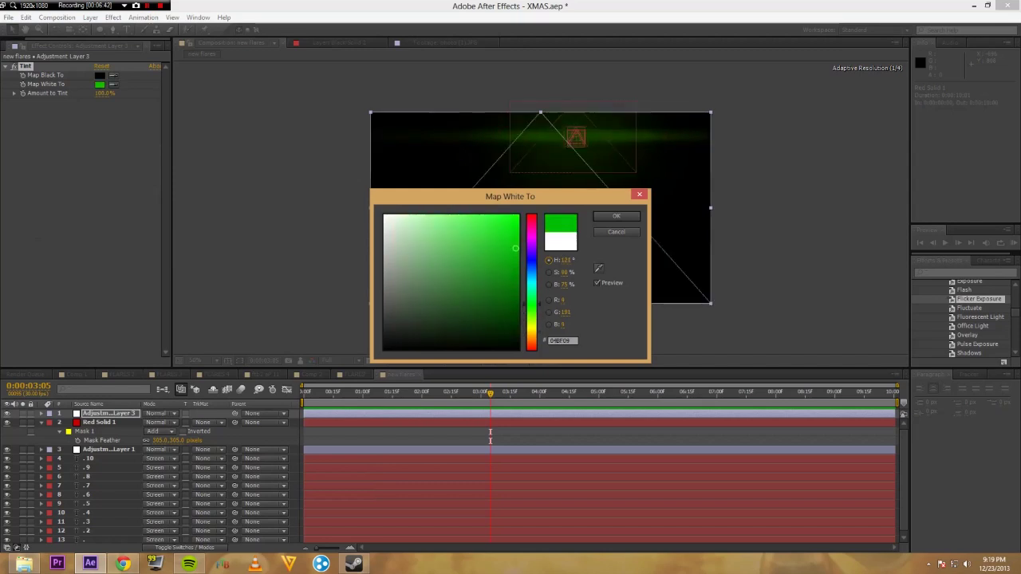
left_click_drag(517, 248, 519, 215)
left_click(616, 216)
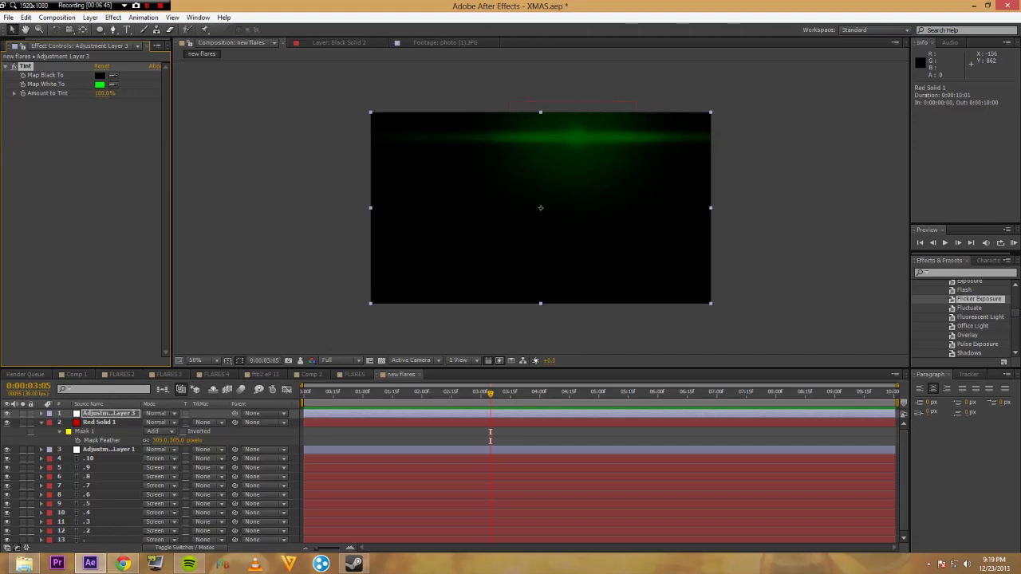
Add a Curves effect to Adjustment Layer 3 and bend the RGB curve upward to brighten the green flare.
left_click(112, 18)
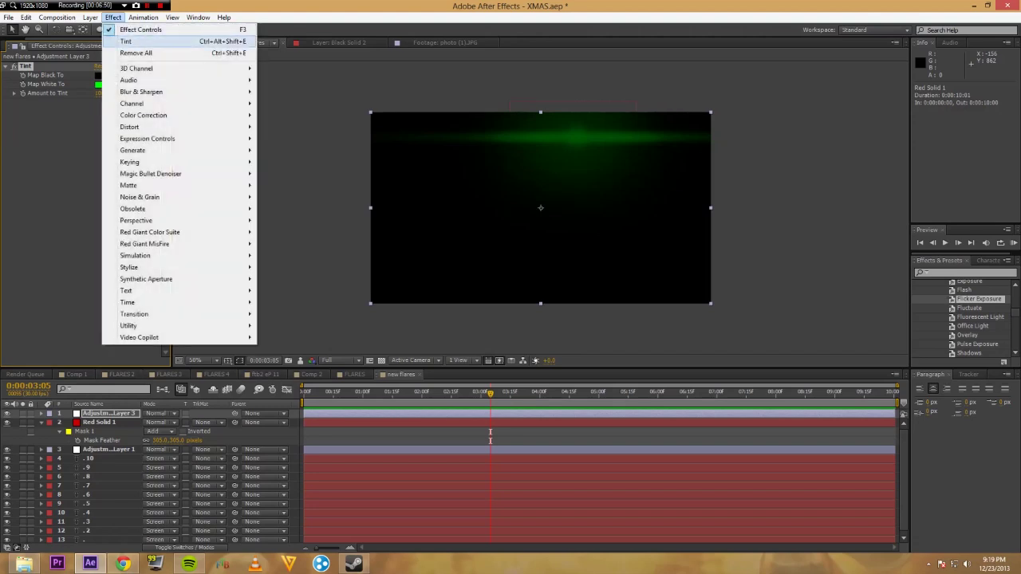
mouse_move(143, 115)
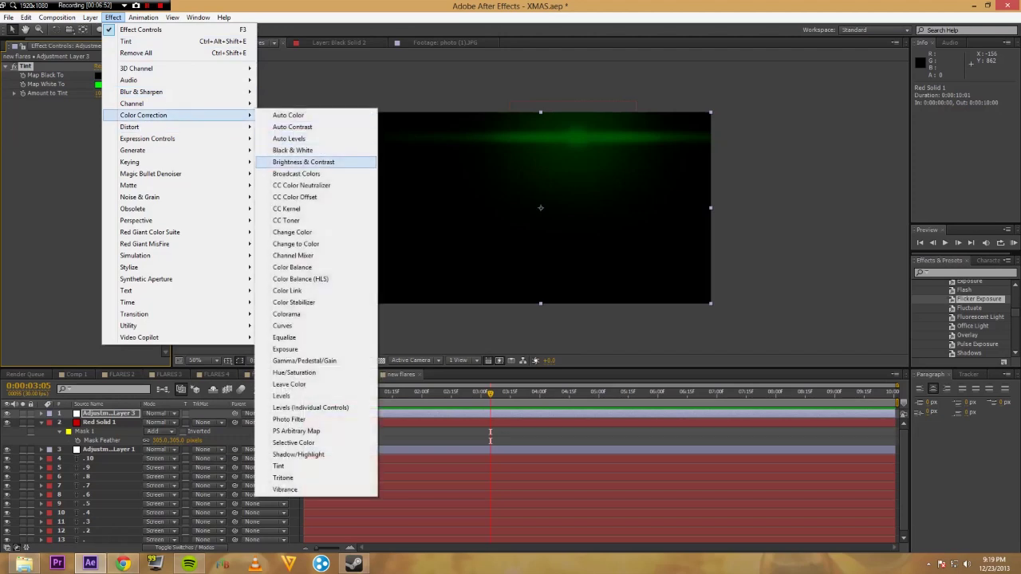
left_click(284, 325)
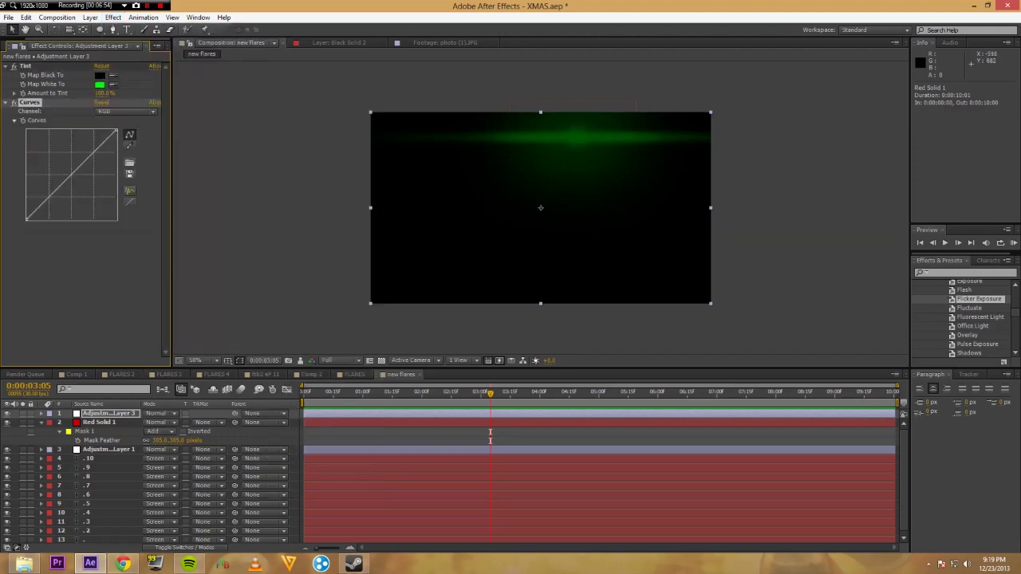
left_click_drag(71, 176, 58, 160)
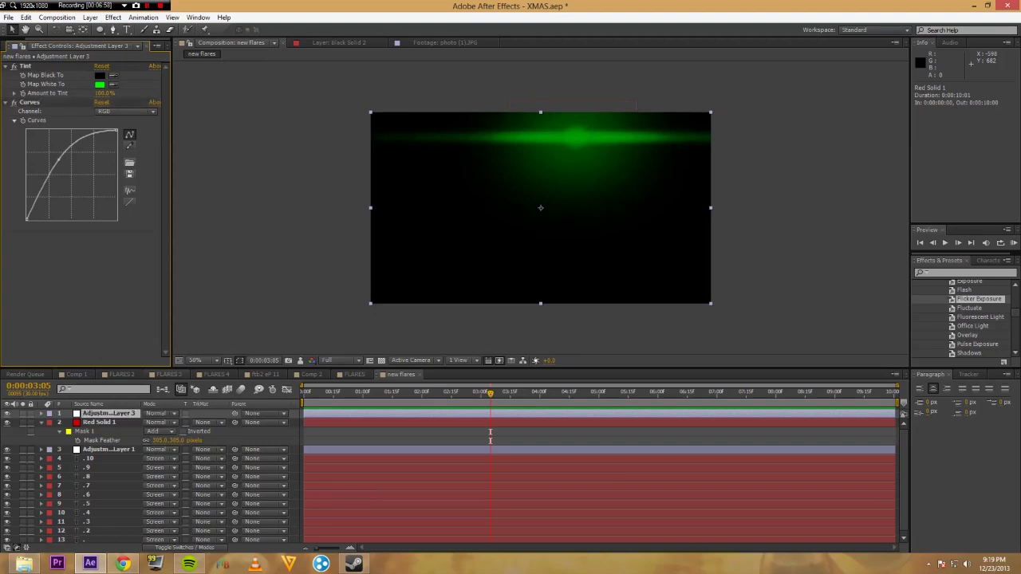
Add the new flares composition to Comp 2 above FLARES and set its blending mode to Screen.
left_click(76, 374)
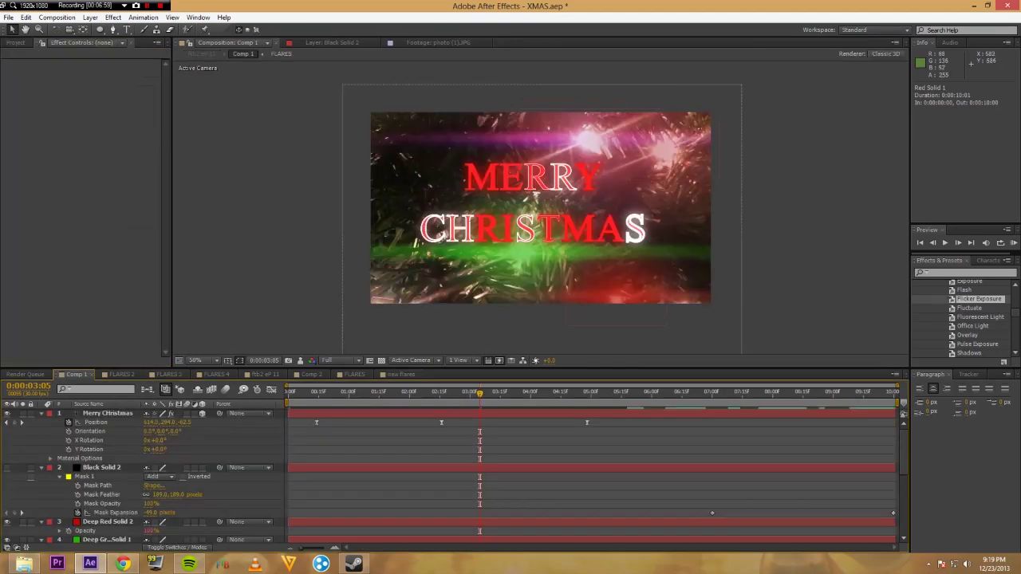
left_click(310, 374)
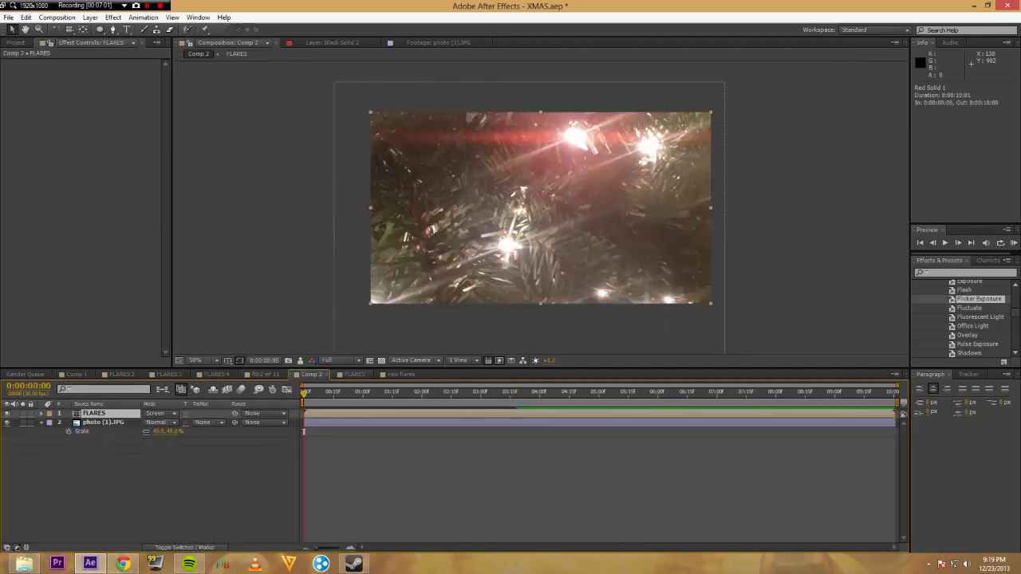
left_click(353, 374)
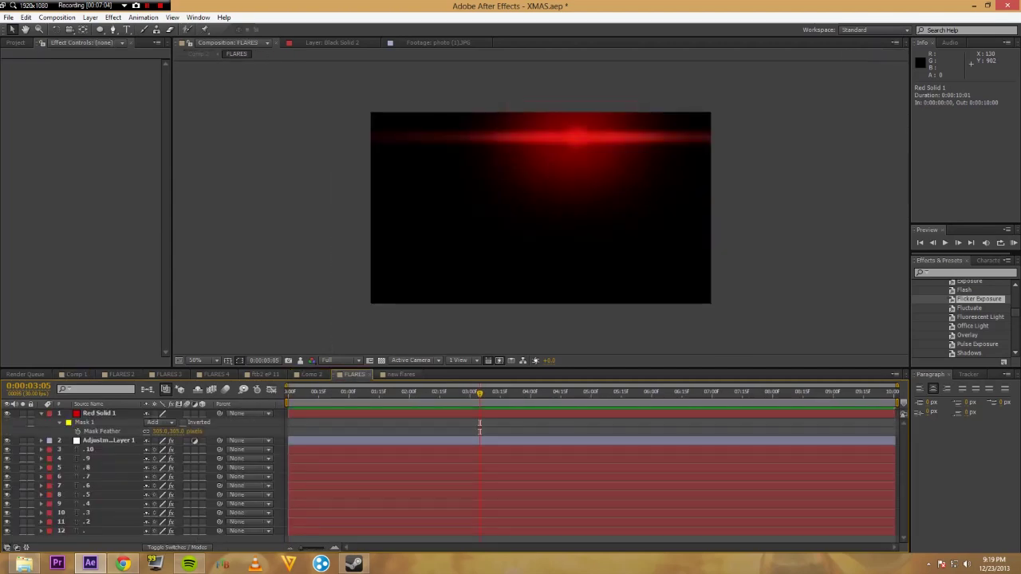
left_click(401, 374)
left_click(311, 374)
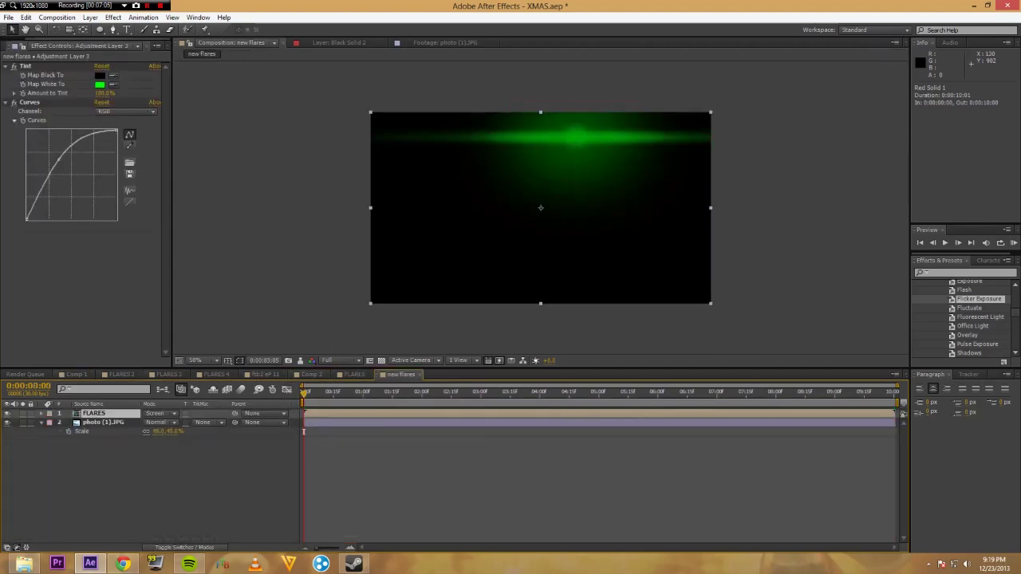
left_click(16, 42)
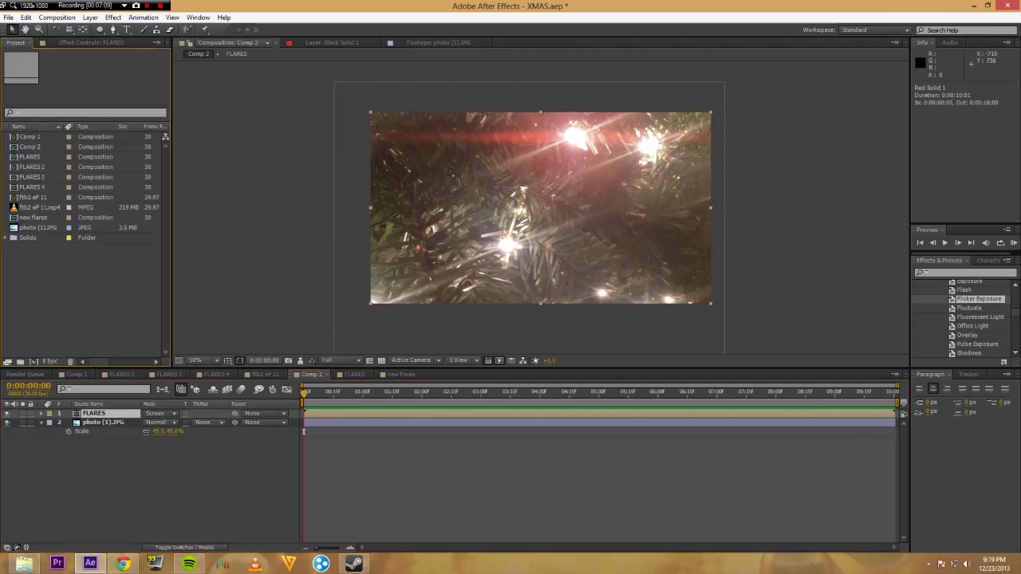
left_click_drag(34, 217, 83, 414)
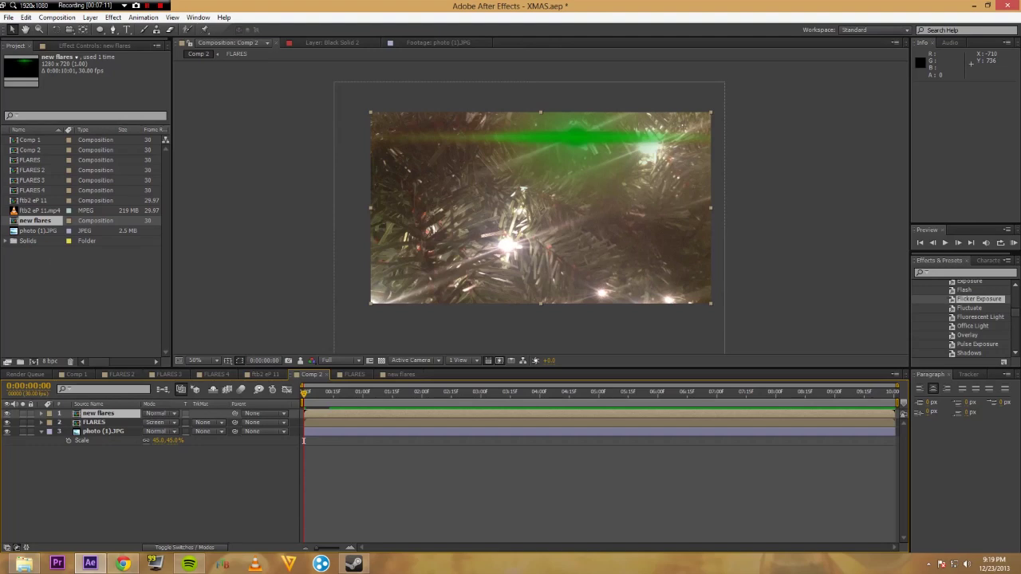
left_click(158, 413)
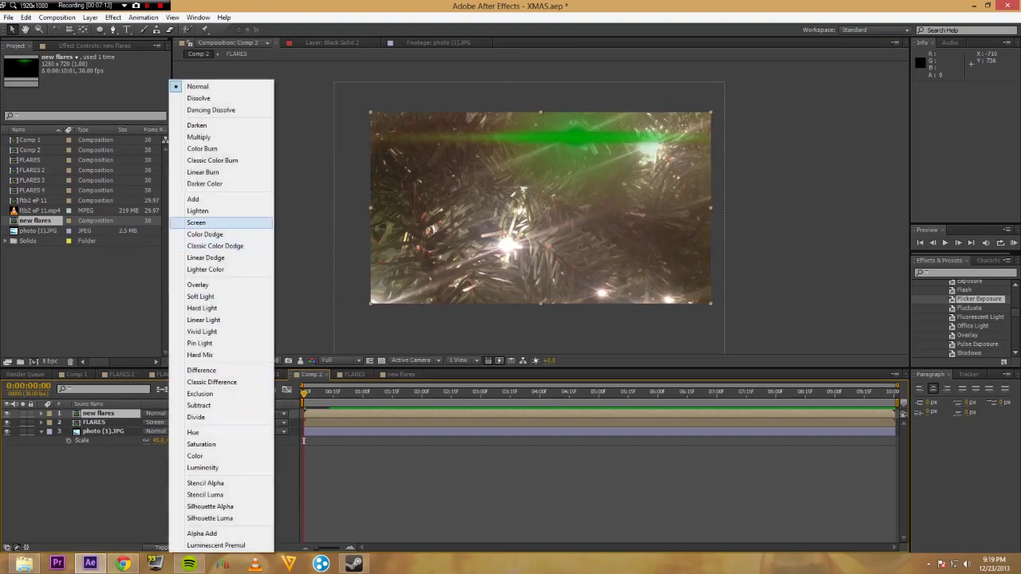
left_click(196, 222)
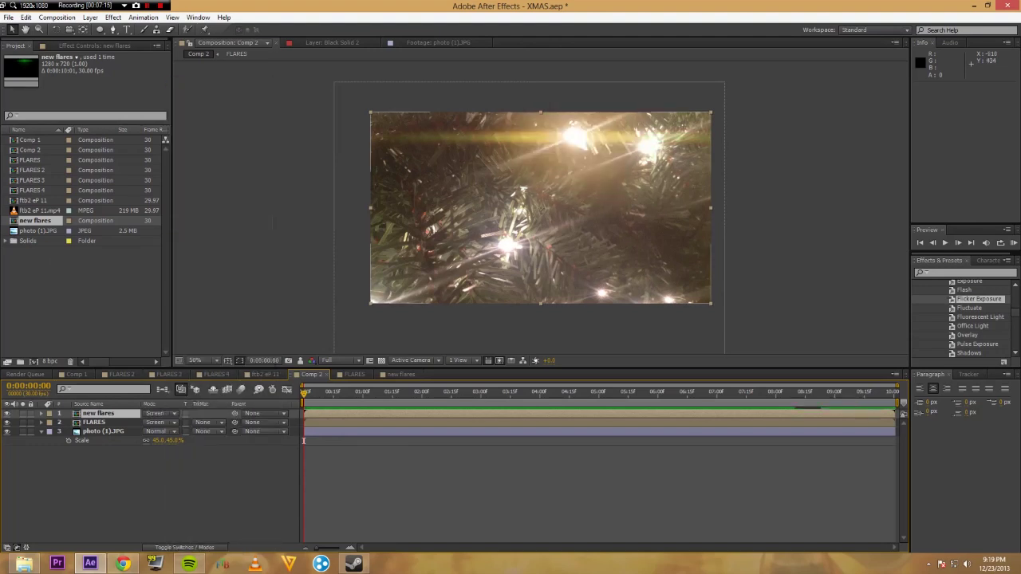
In the FLARES composition, move Red Solid 1 and the ten flare layers together down near the lower tree light.
left_click(7, 422)
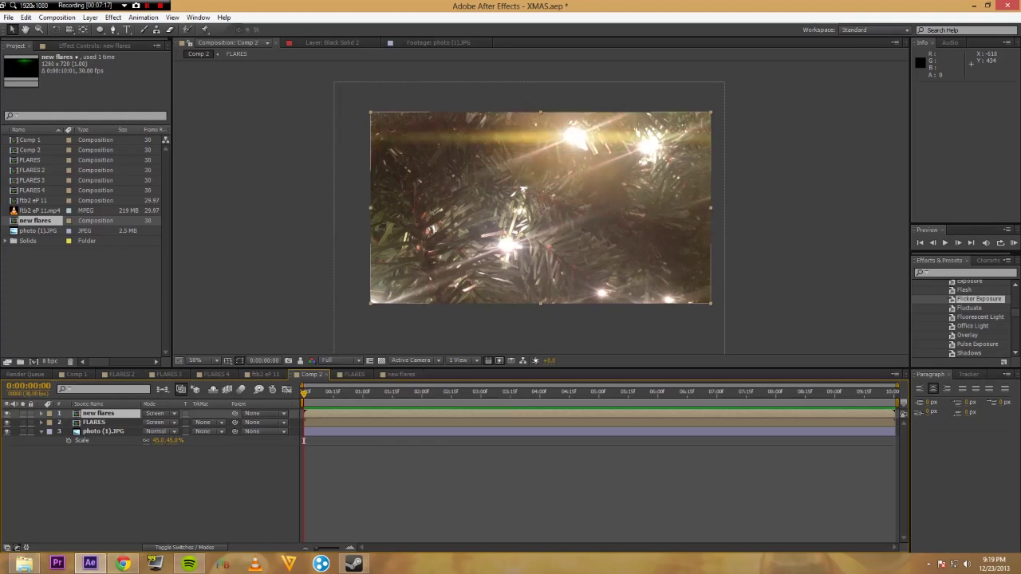
double_click(94, 422)
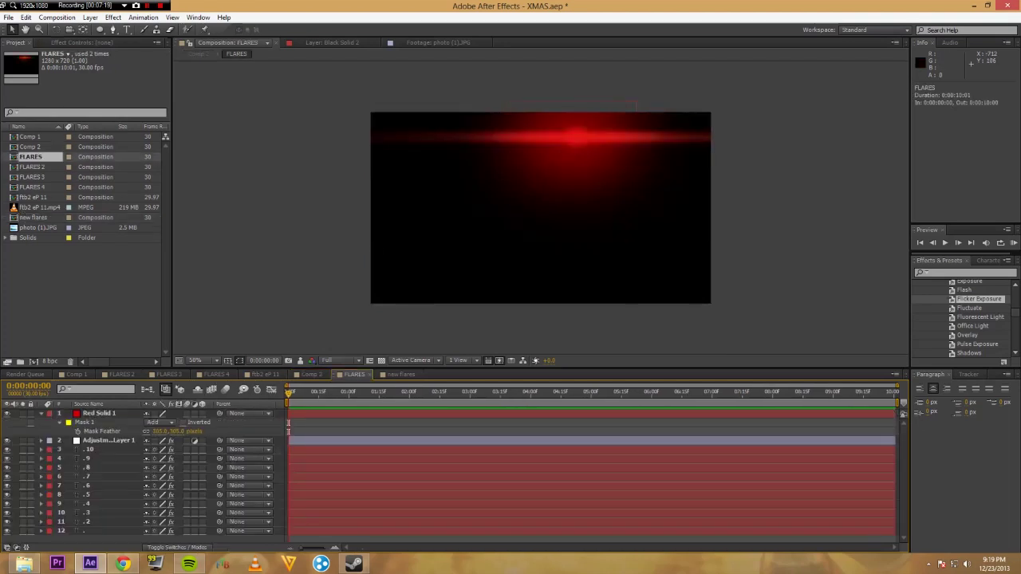
left_click(108, 441)
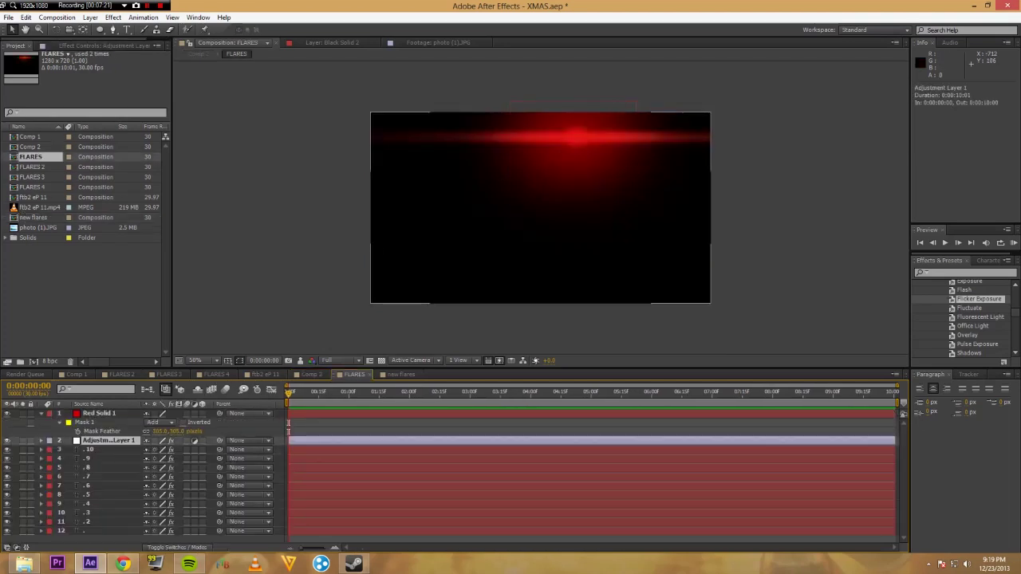
left_click(99, 450)
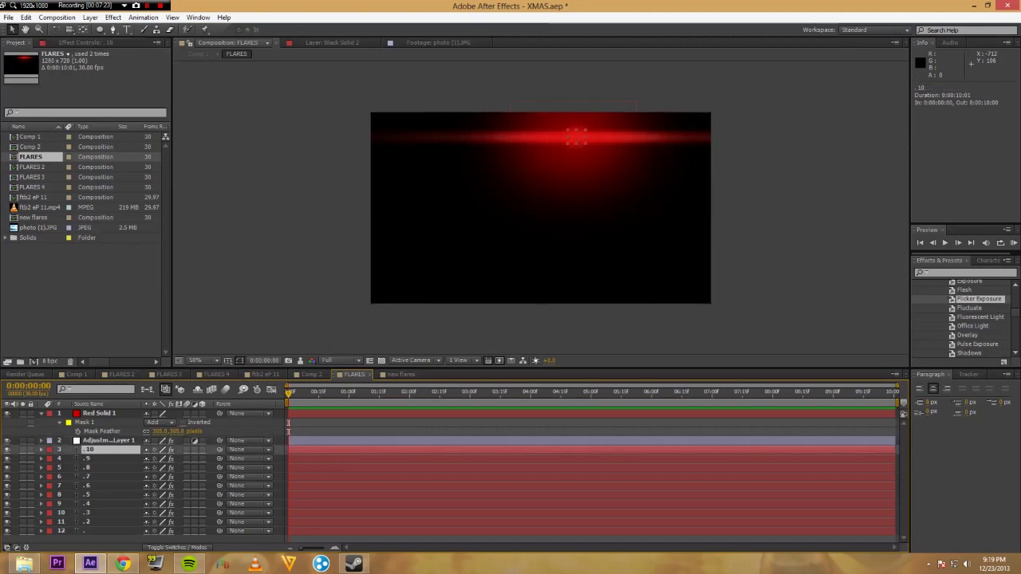
left_click(99, 531, "shift")
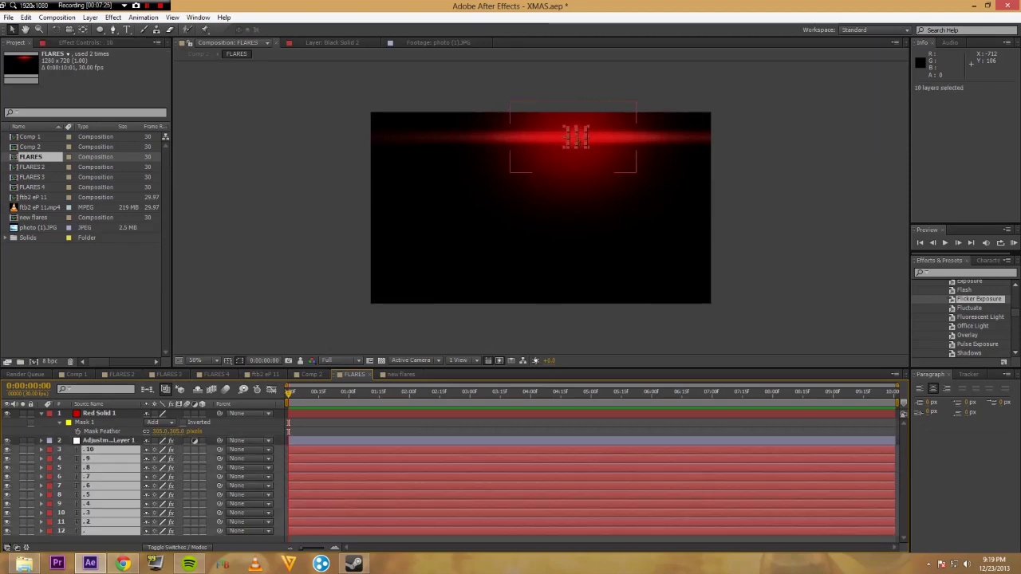
left_click(99, 413, "ctrl")
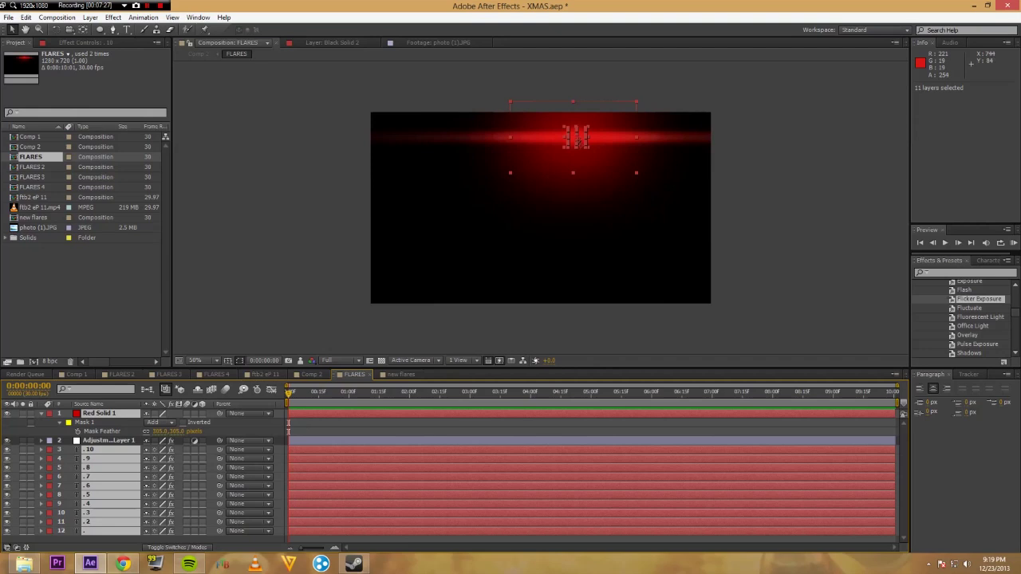
left_click_drag(573, 133, 537, 262)
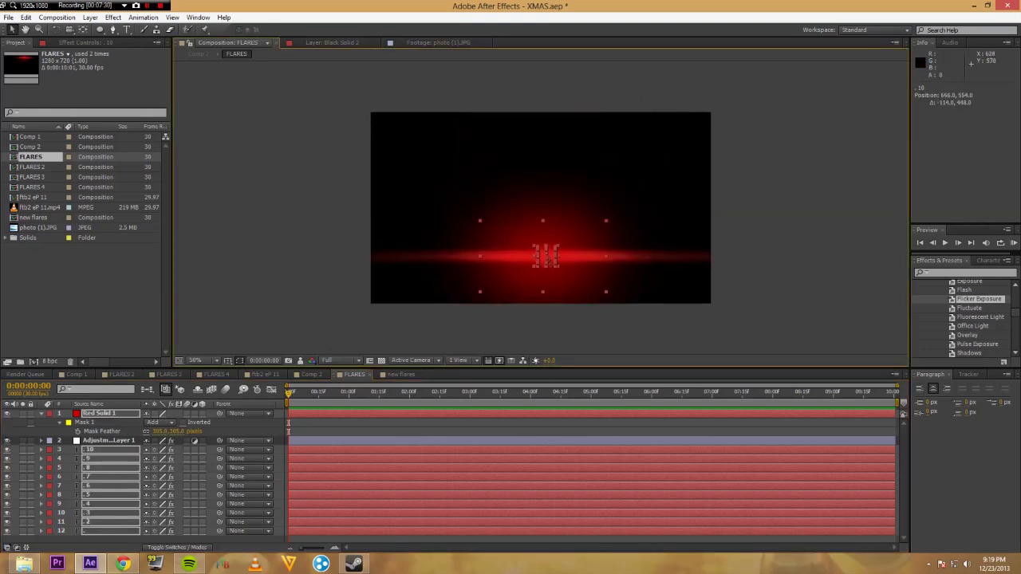
left_click(311, 374)
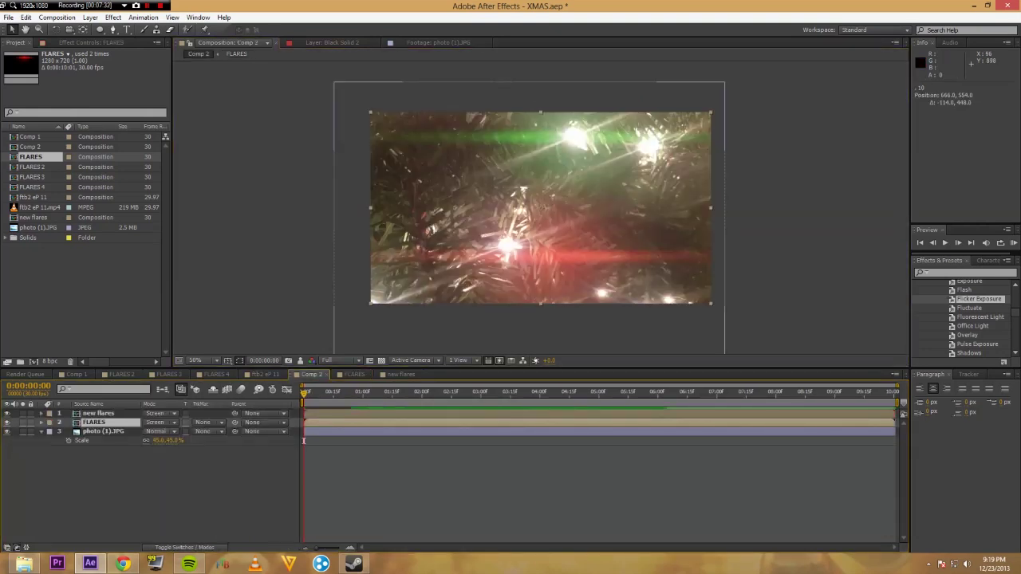
Fine-tune the selected red flare layers' position by about -60, -42 pixels so the flare sits on the lower tree light in Comp 2.
left_click(400, 374)
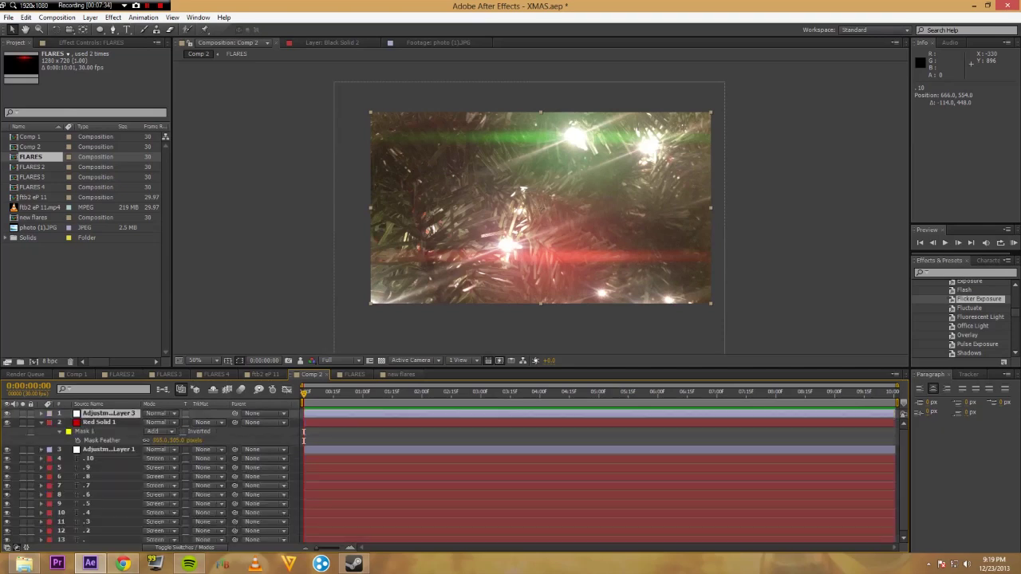
left_click(354, 374)
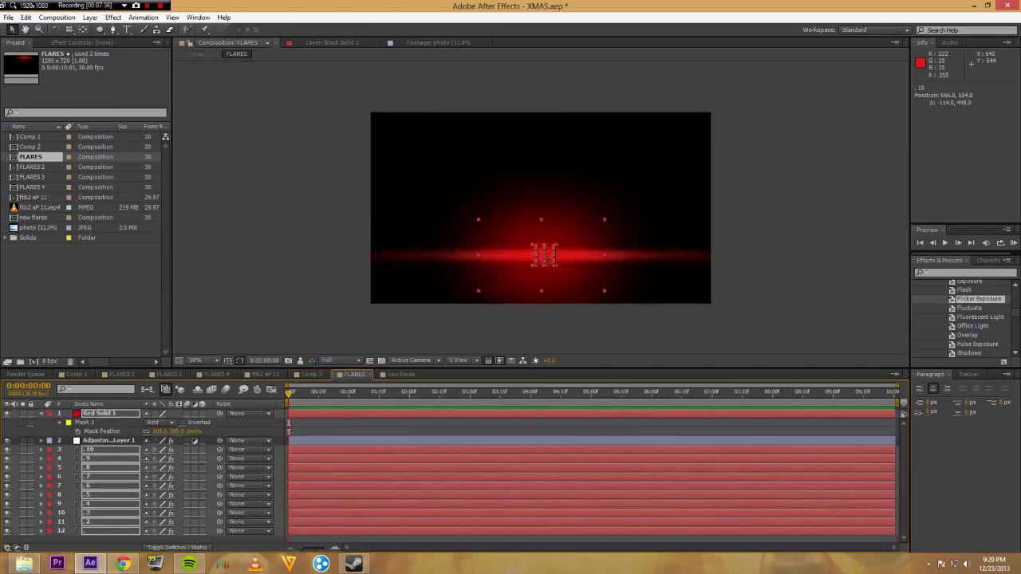
left_click_drag(528, 247, 525, 246)
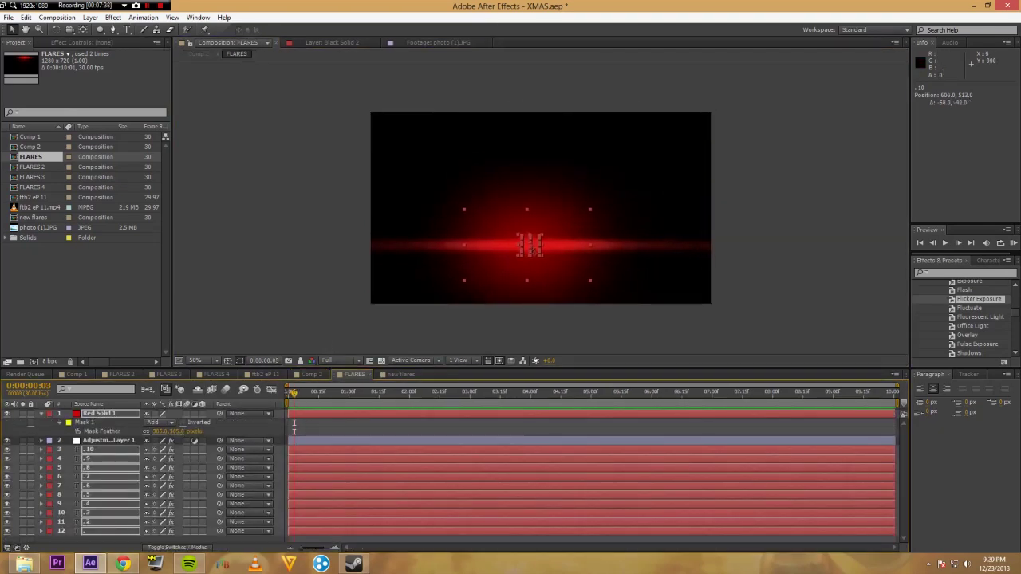
left_click(310, 374)
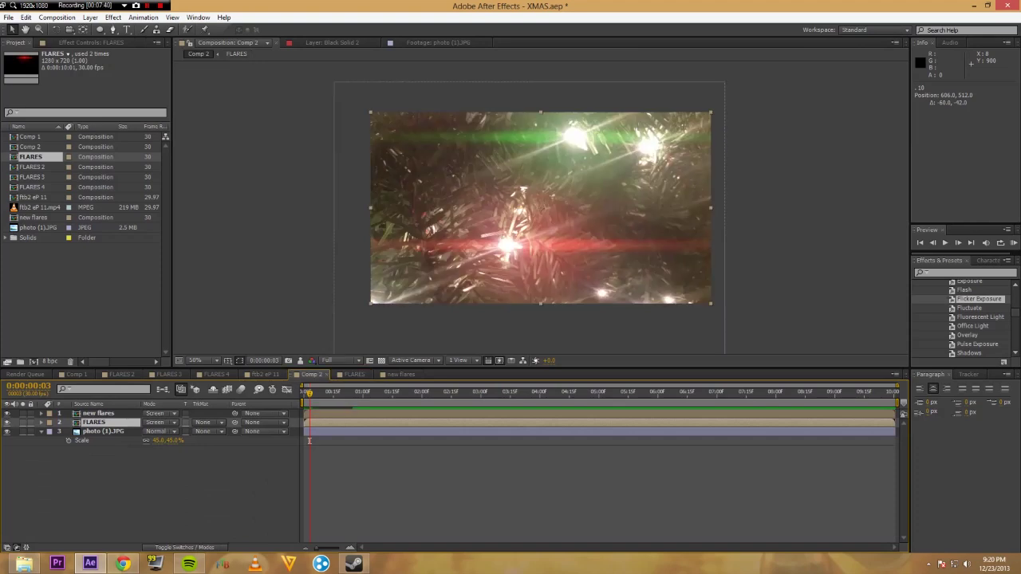
Add the expression wiggle(2,100) to the opacity of the new flares layer in Comp 2, with wiggle in lowercase.
left_click_drag(309, 440, 335, 440)
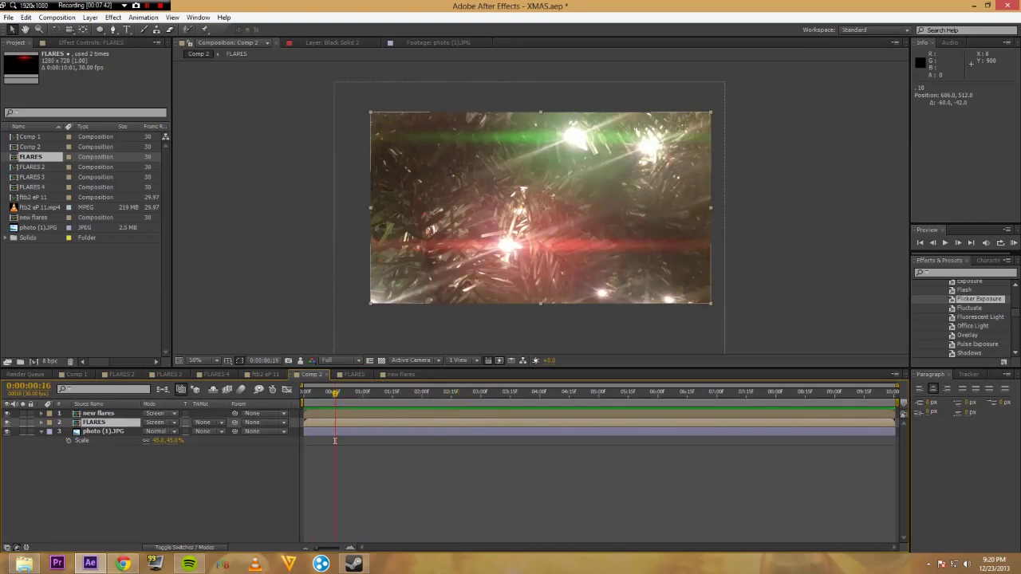
key("ctrl+Up")
key("t")
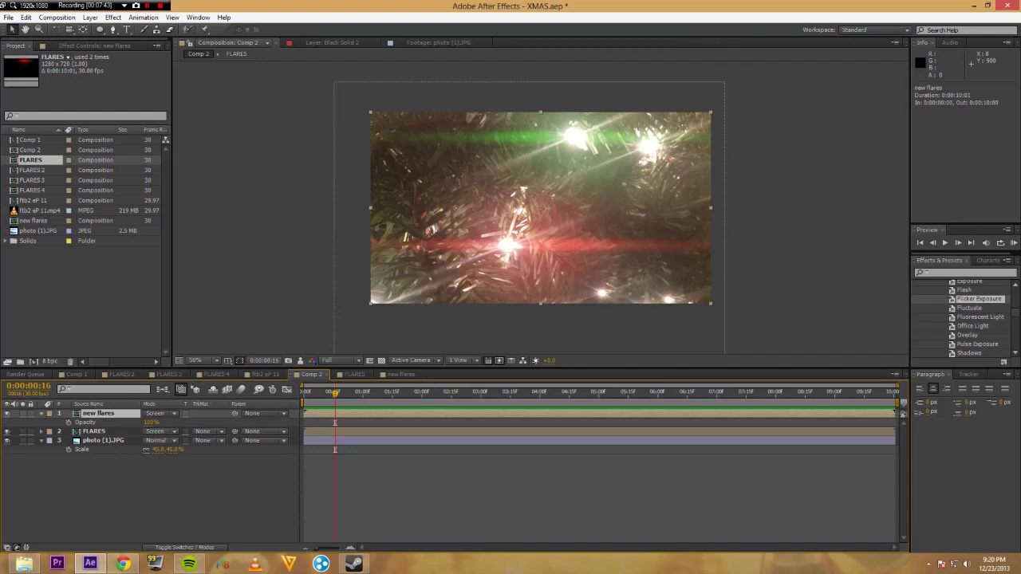
left_click(69, 422, "alt")
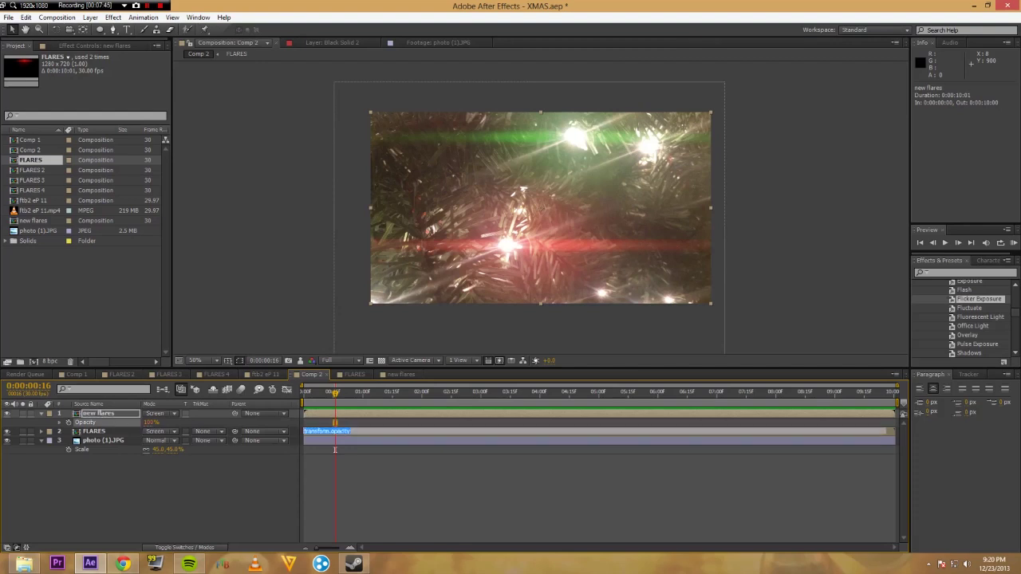
type("w")
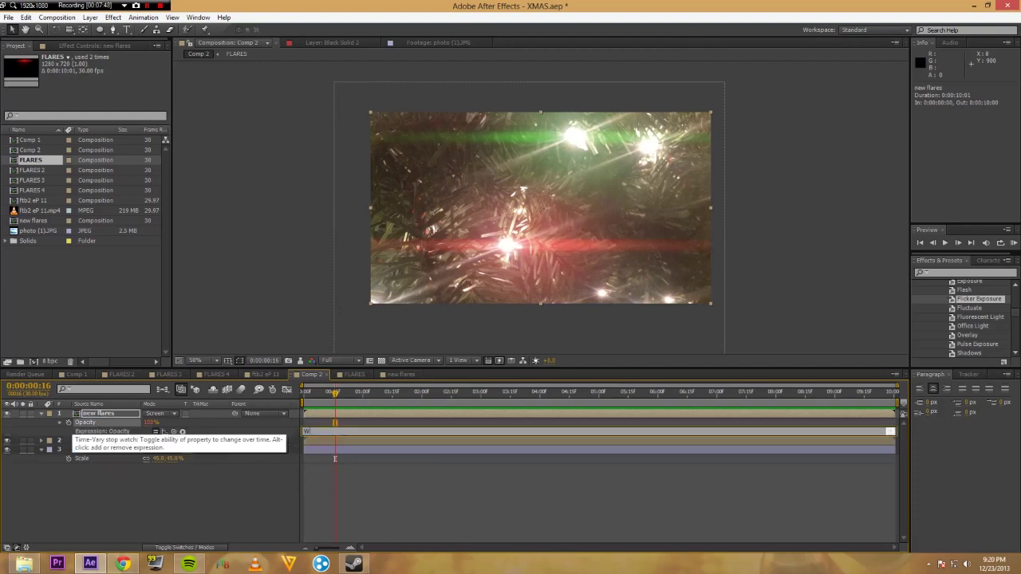
type("iggle(2,100")
left_click(103, 449)
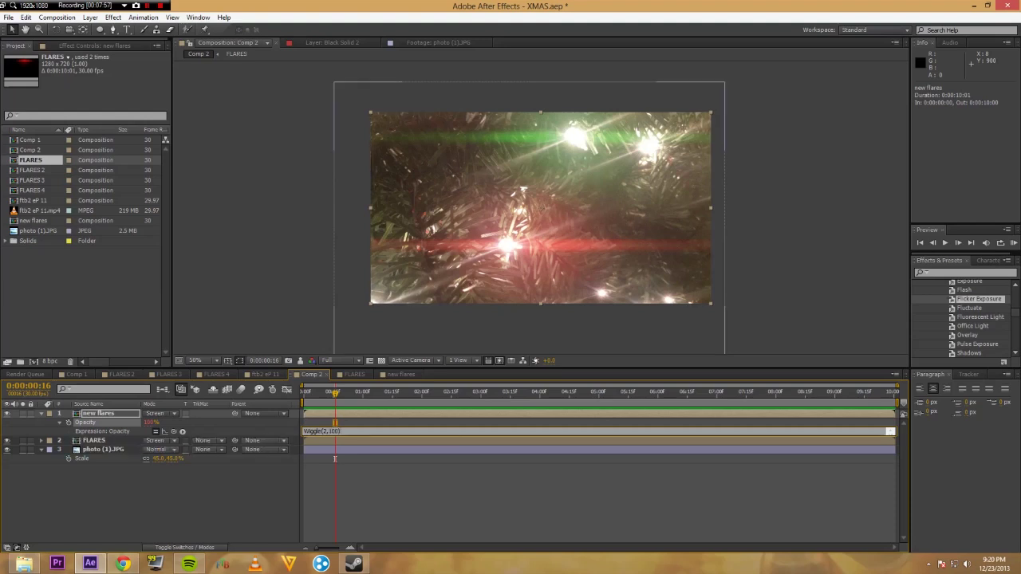
left_click(581, 314)
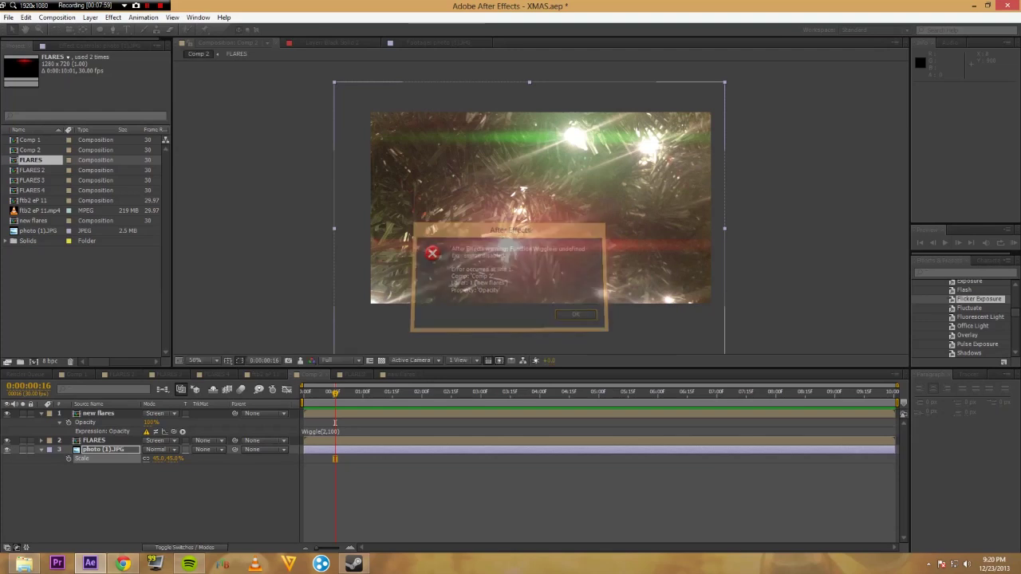
left_click(334, 424)
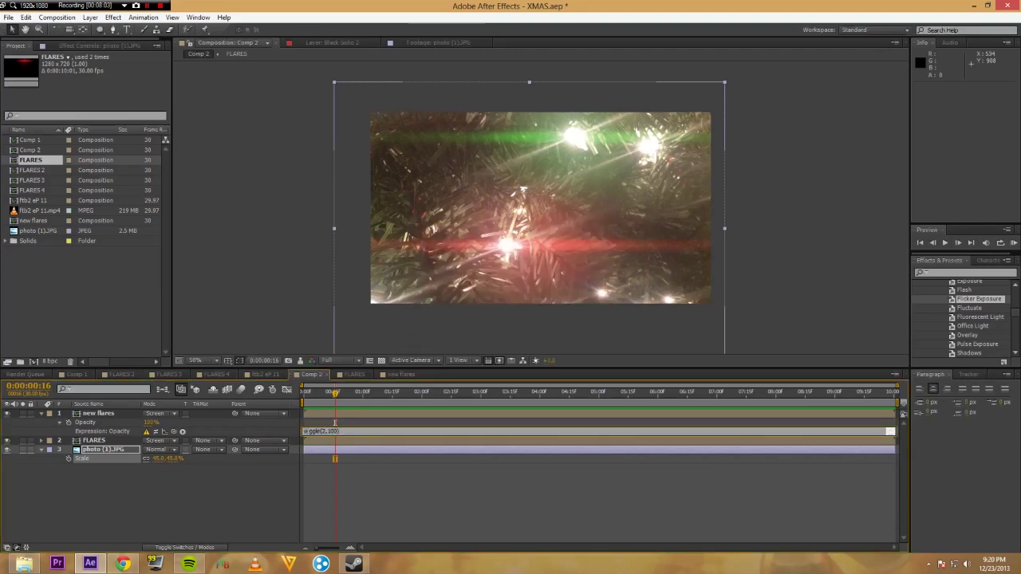
left_click(382, 498)
Add the expression wiggle(100,100) to the opacity of the FLARES layer.
left_click(94, 441)
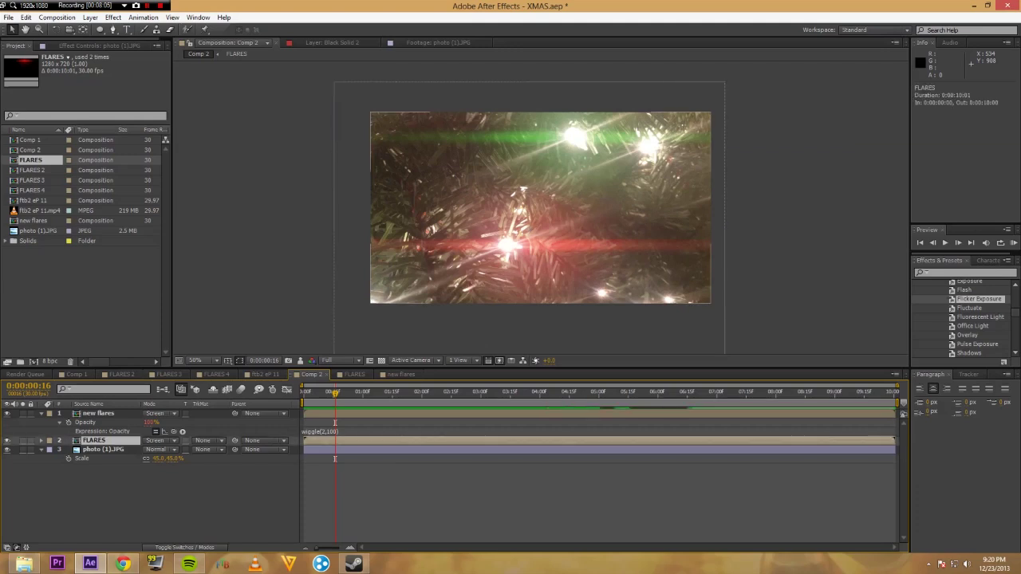
key("t")
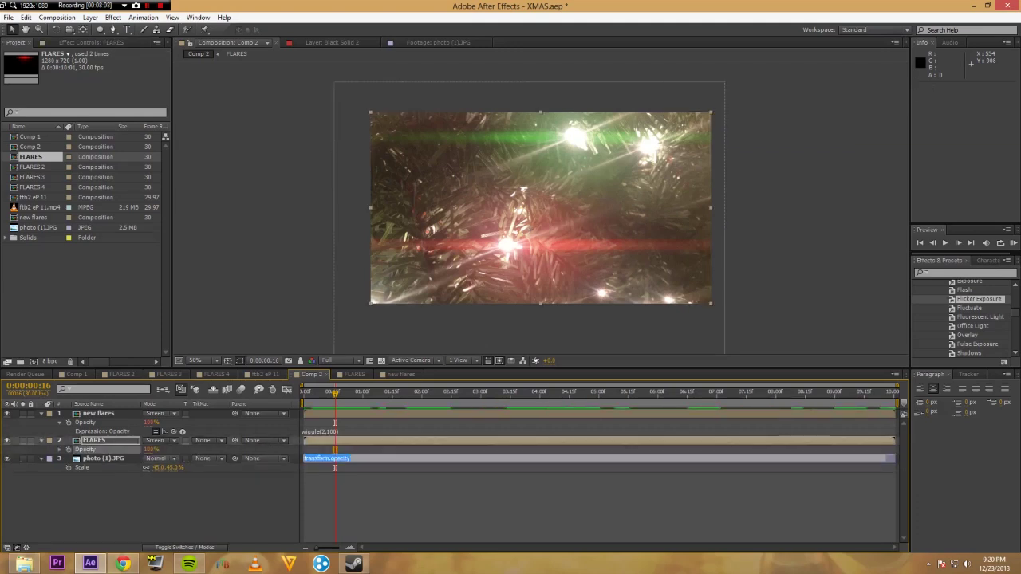
left_click(69, 449, "alt")
type("wiggle")
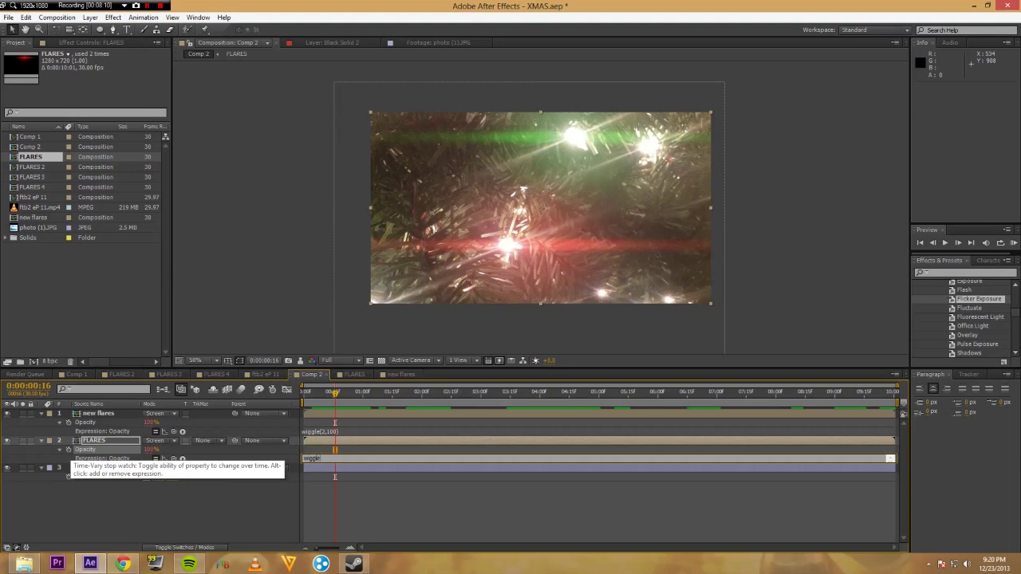
type("(100,100)")
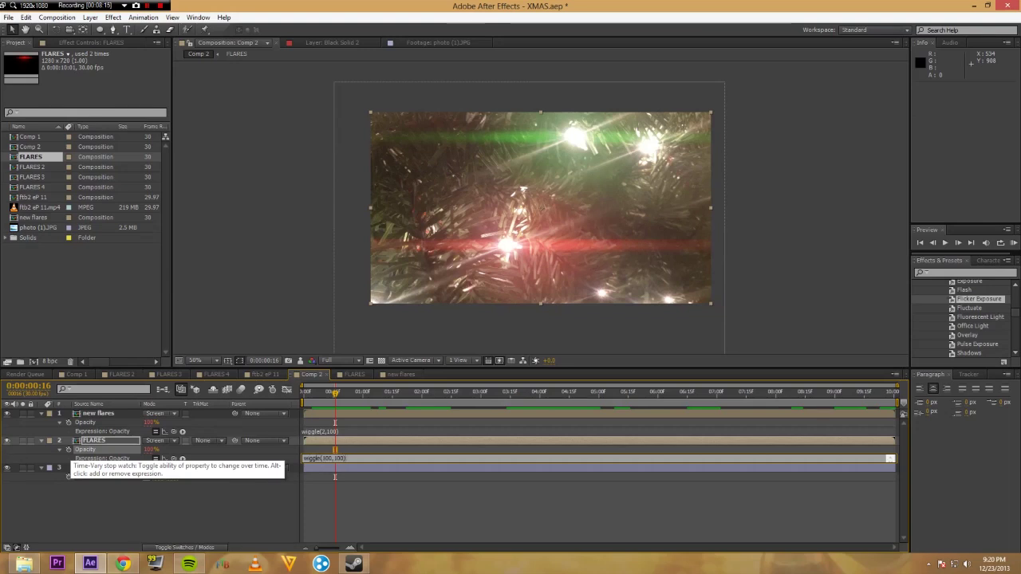
left_click(165, 511)
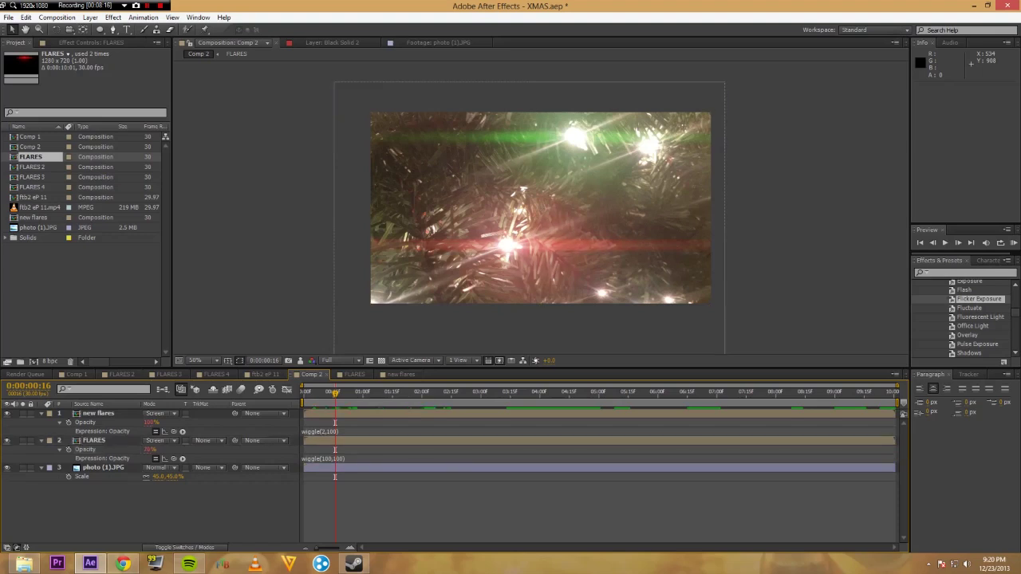
Preview the flare flicker in Comp 2 and open the new flares composition.
key("KP_0")
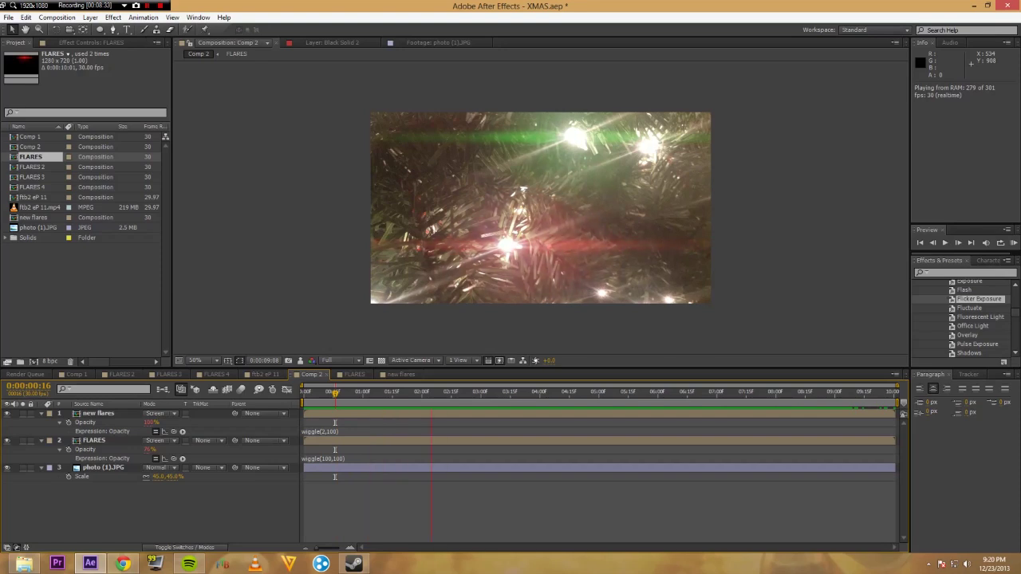
key("space")
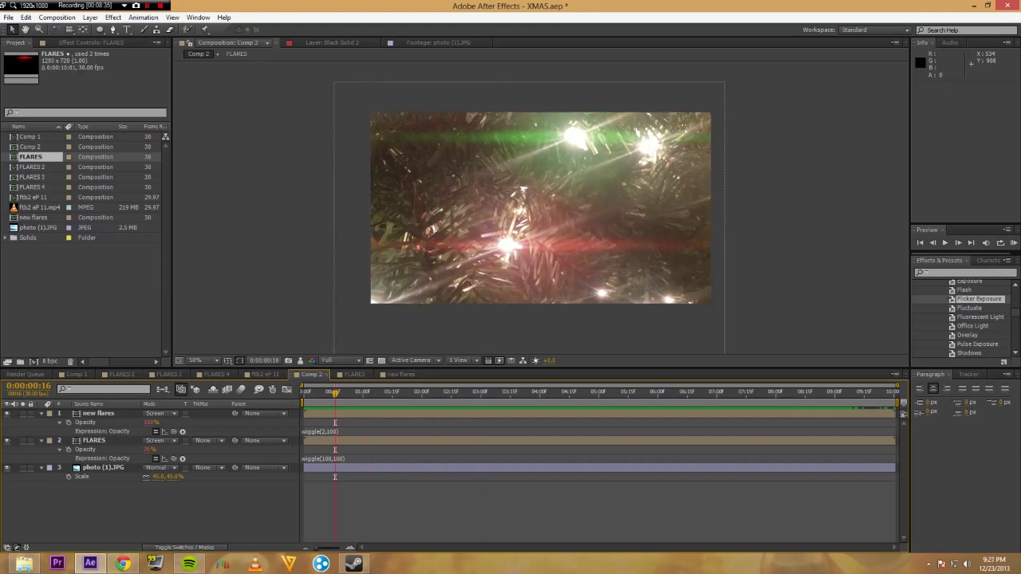
left_click(400, 374)
left_click(354, 374)
left_click(400, 374)
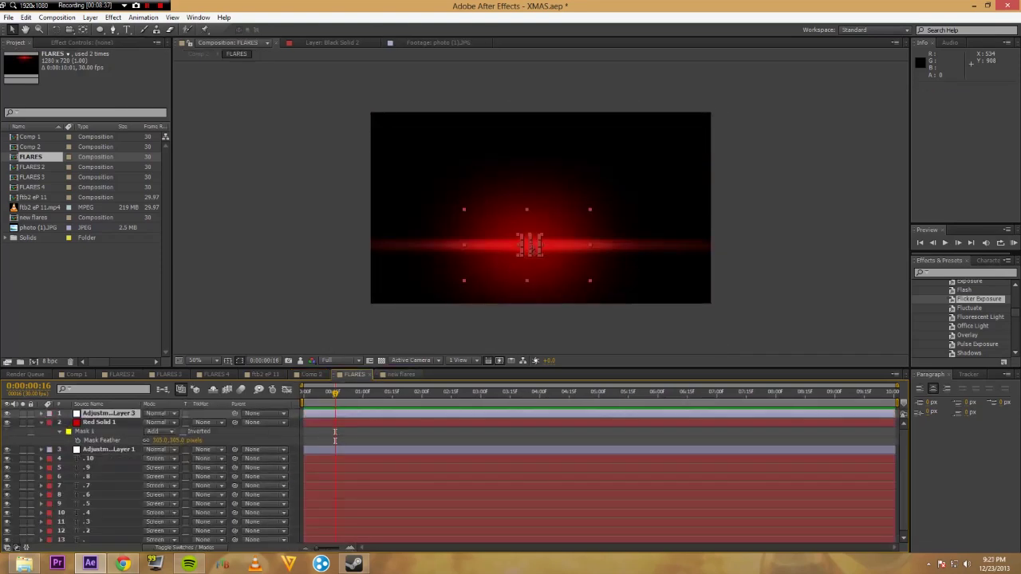
Switch to Comp 1, reveal the opacity of all layers and show the effects of the photo (1).JPG layer.
left_click(77, 374)
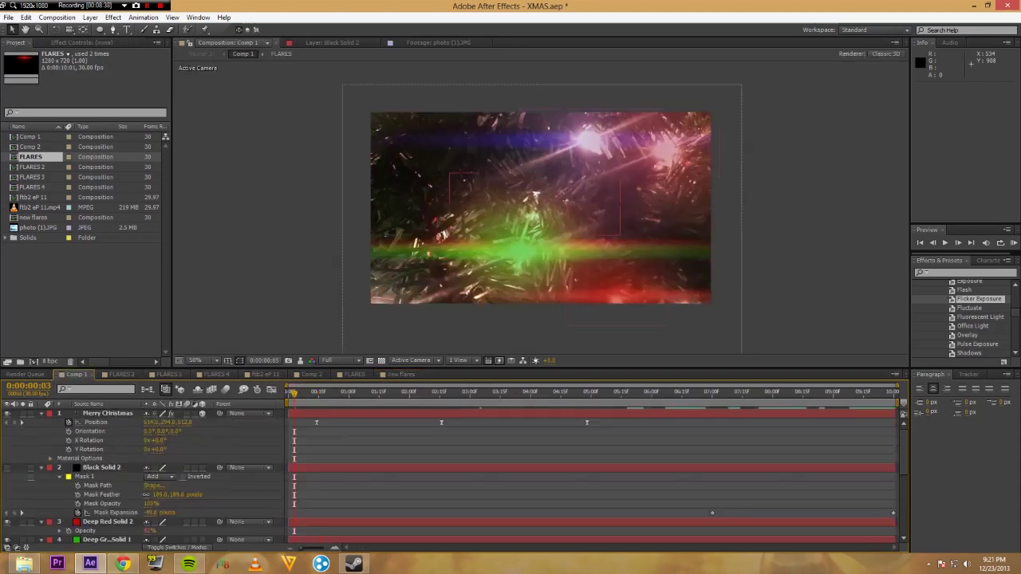
key("ctrl+a")
key("t")
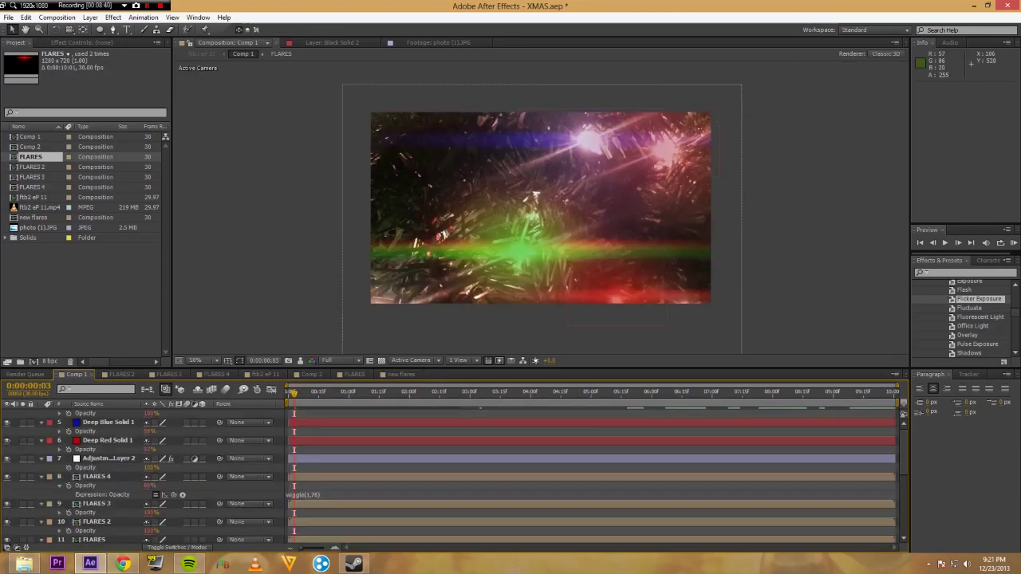
scroll(478, 479, "down", 3)
left_click(104, 528)
left_click(80, 45)
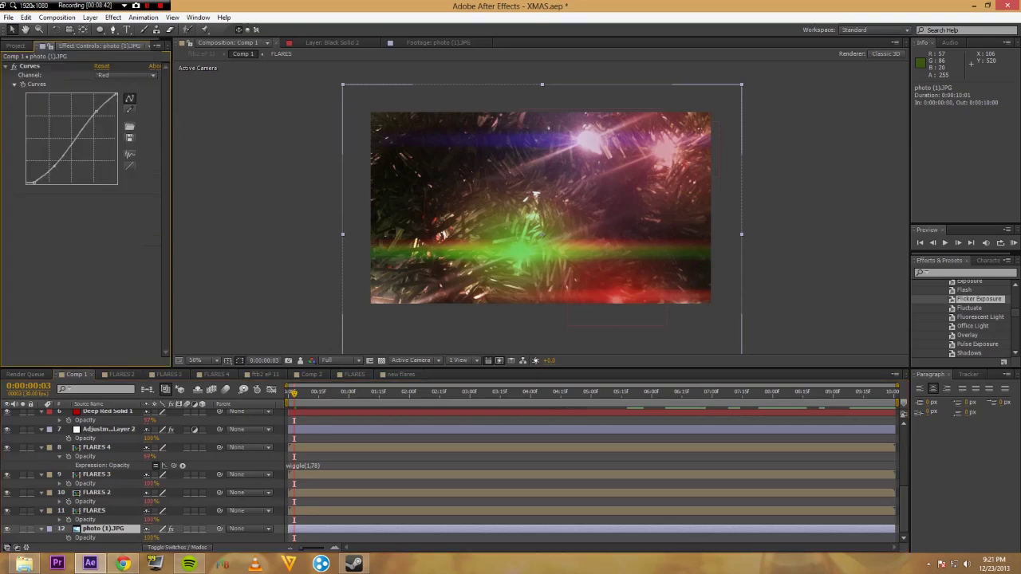
Reshape the red-channel curve on photo (1).JPG, trying a steeper upper point before settling it lower than its original position.
left_click(13, 67)
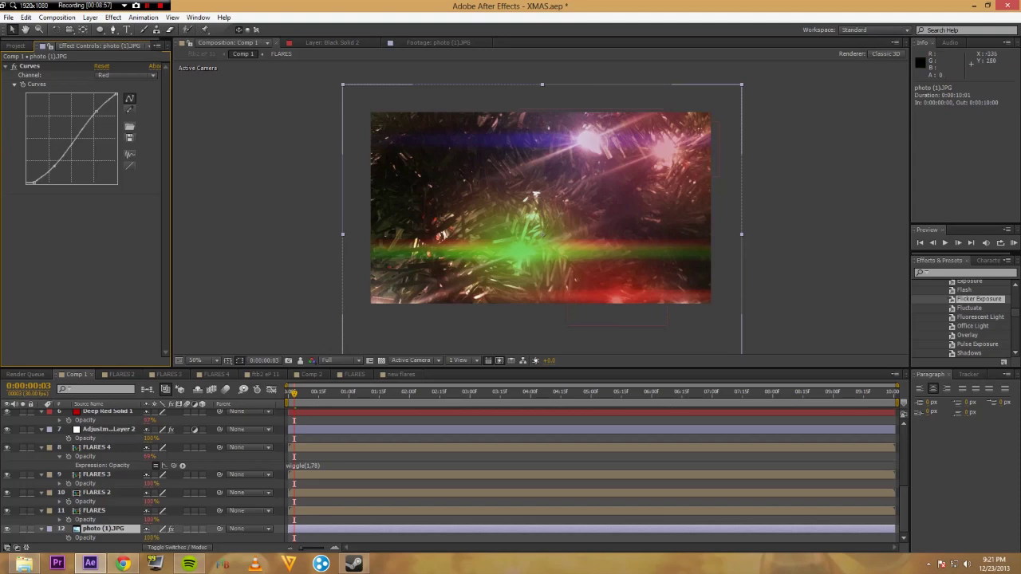
mouse_move(96, 111)
left_mouse_down()
mouse_move(87, 103)
mouse_move(98, 125)
mouse_move(83, 109)
left_mouse_up()
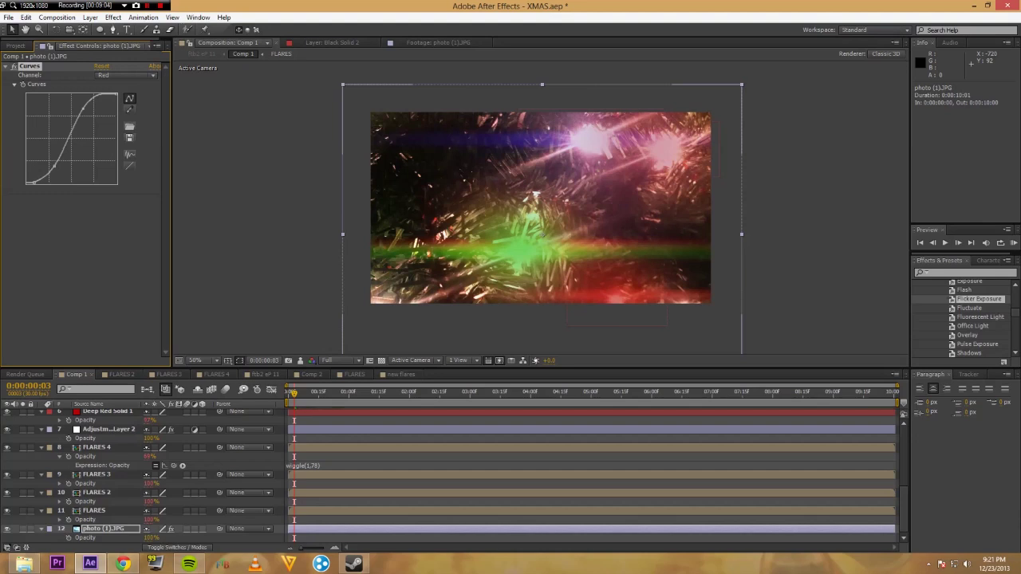
left_click_drag(87, 101, 91, 121)
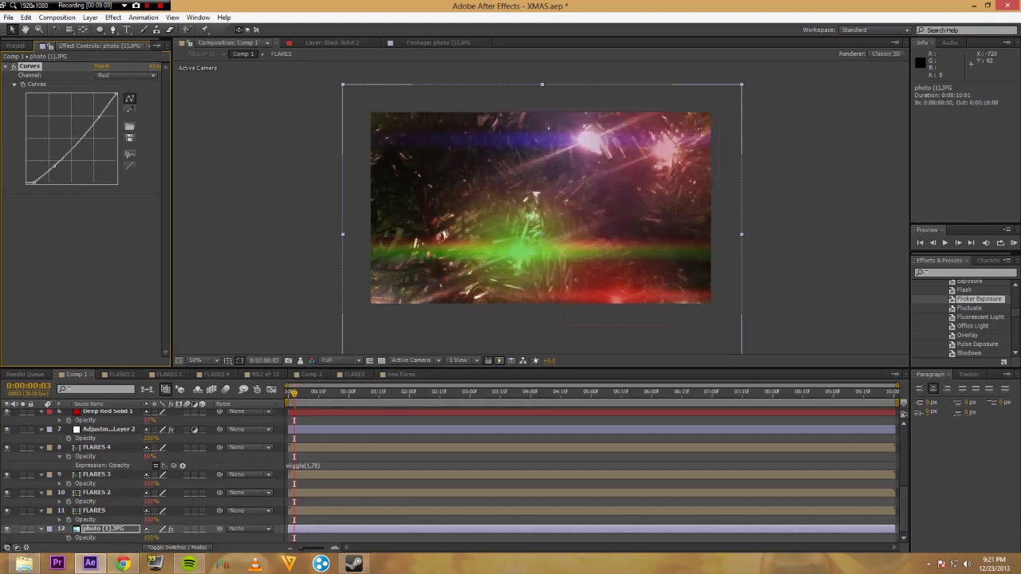
Select the Merry Christmas text layer and preview its animation in Comp 1, stopping at 0:00:04:15.
scroll(144, 474, "up", 10)
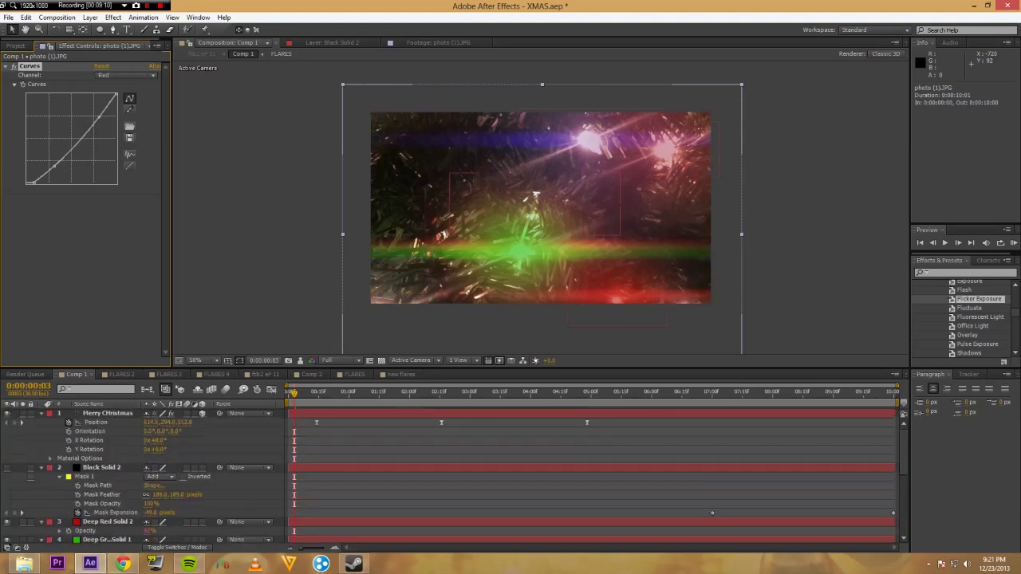
left_click(536, 195)
key("space")
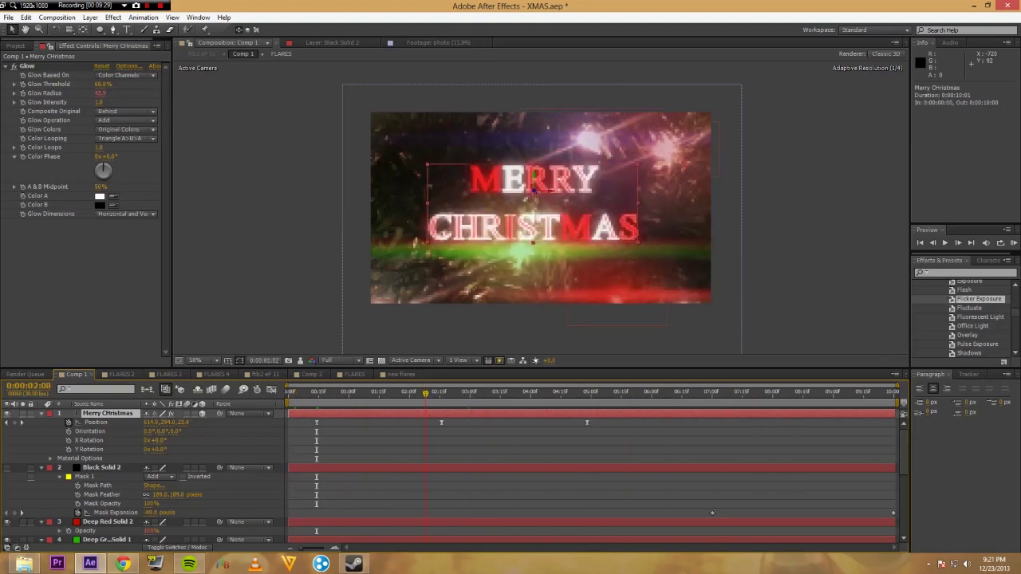
left_click_drag(490, 393, 560, 393)
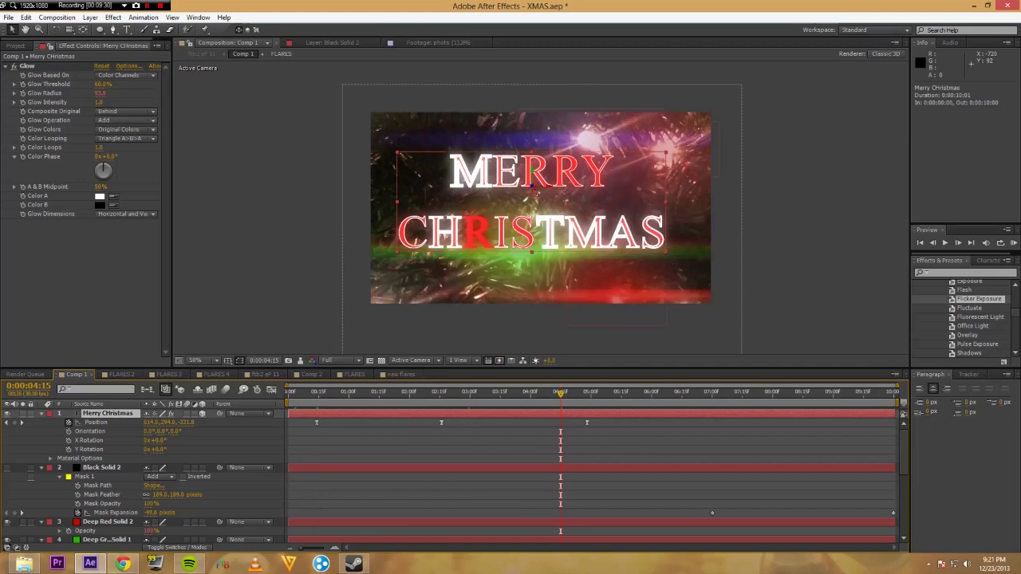
Browse the animation presets up to the Text category with its 3D Text, Animate In and Animate Out folders.
left_click(978, 299)
scroll(962, 318, "up", 3)
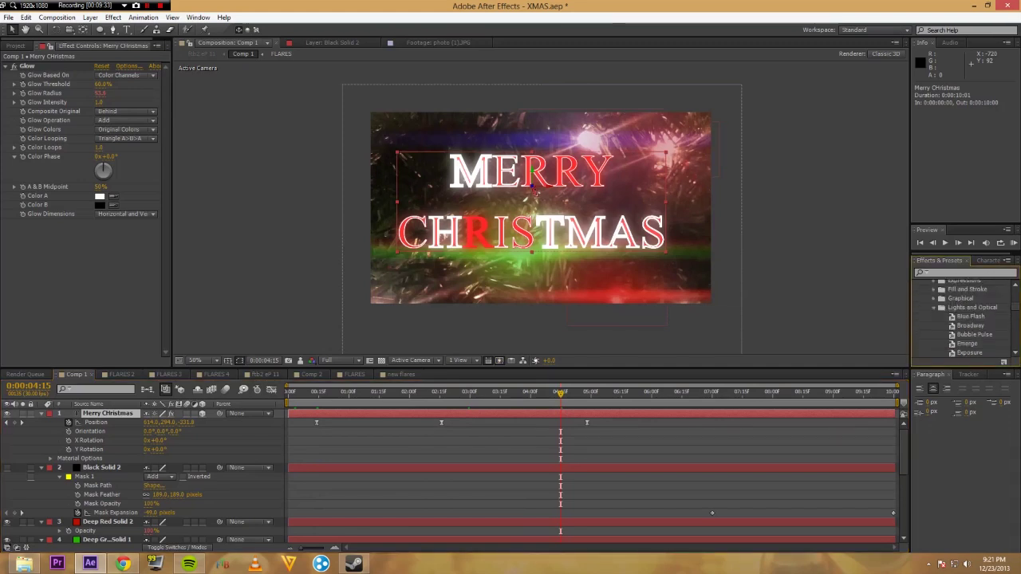
scroll(962, 318, "up", 5)
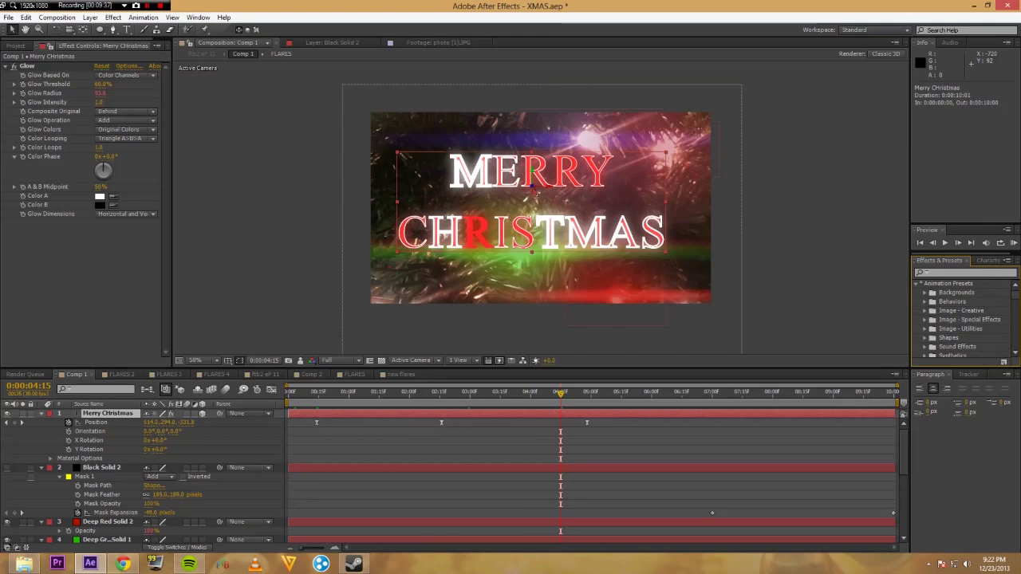
scroll(961, 318, "down", 2)
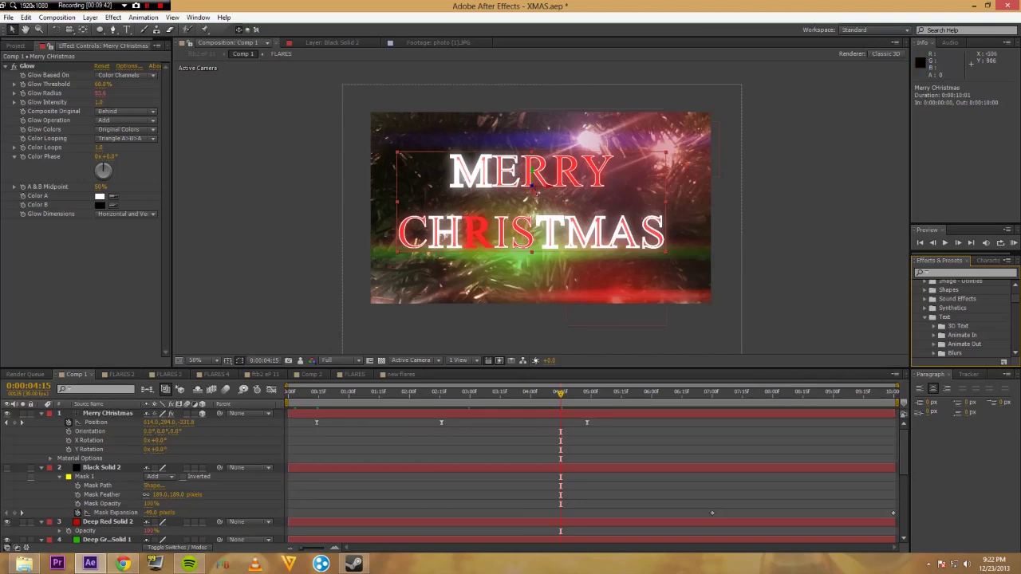
Inspect the Merry Christmas layer's material options and reveal its animated properties.
left_click(45, 459)
left_click(50, 458)
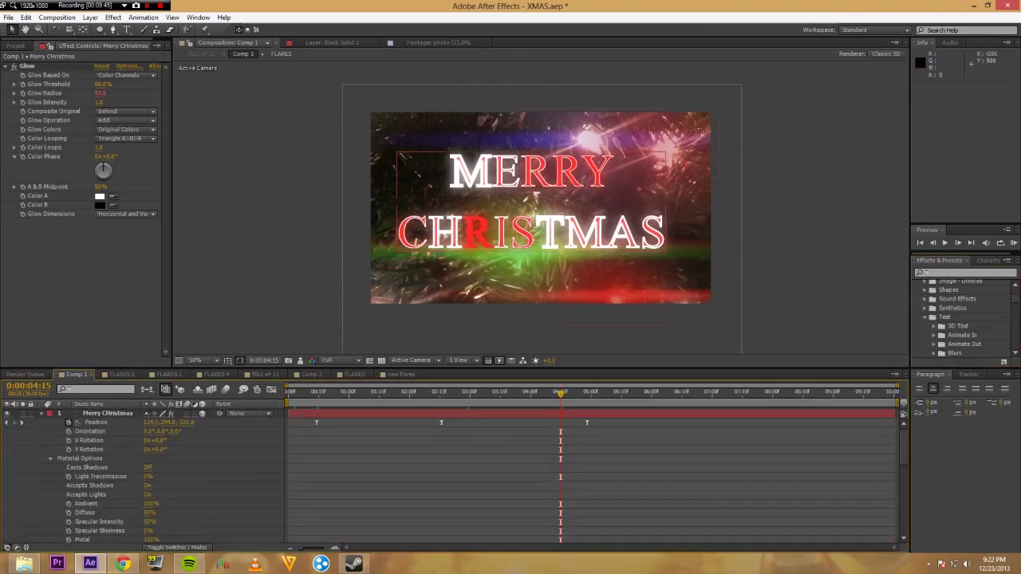
left_click(108, 413)
scroll(108, 476, "down", 4)
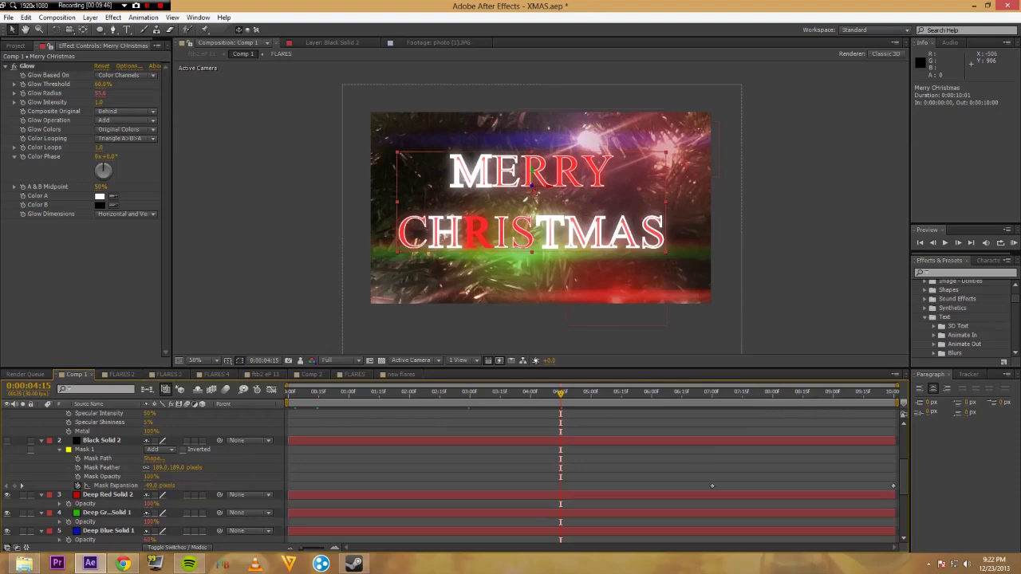
scroll(107, 476, "up", 1)
key("u")
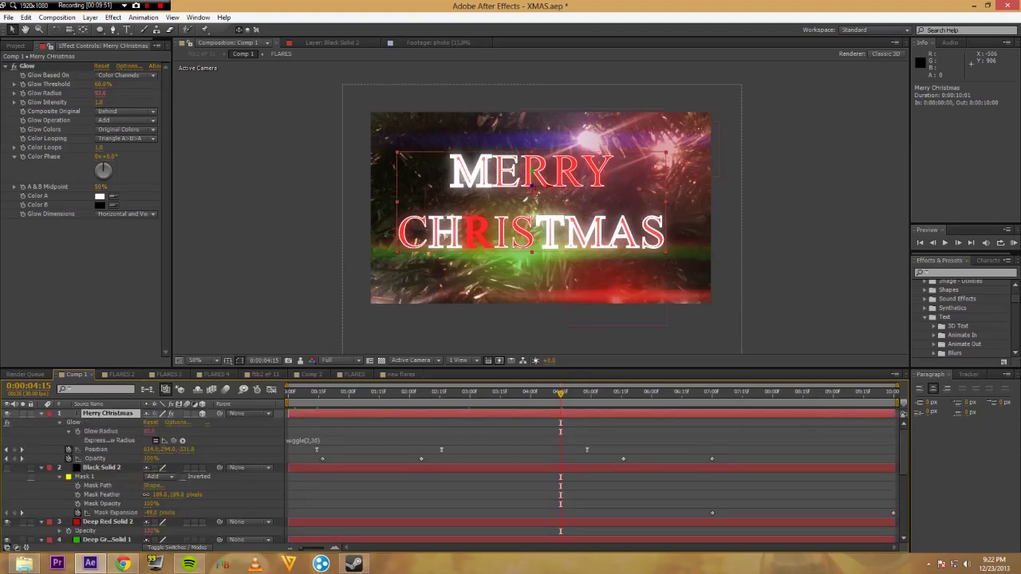
Expand the Merry Christmas layer's text properties to show More Options and the Fill/Stroke Color animator's settings.
key("u")
key("u")
left_click(41, 423)
left_click(42, 413)
left_click(42, 413)
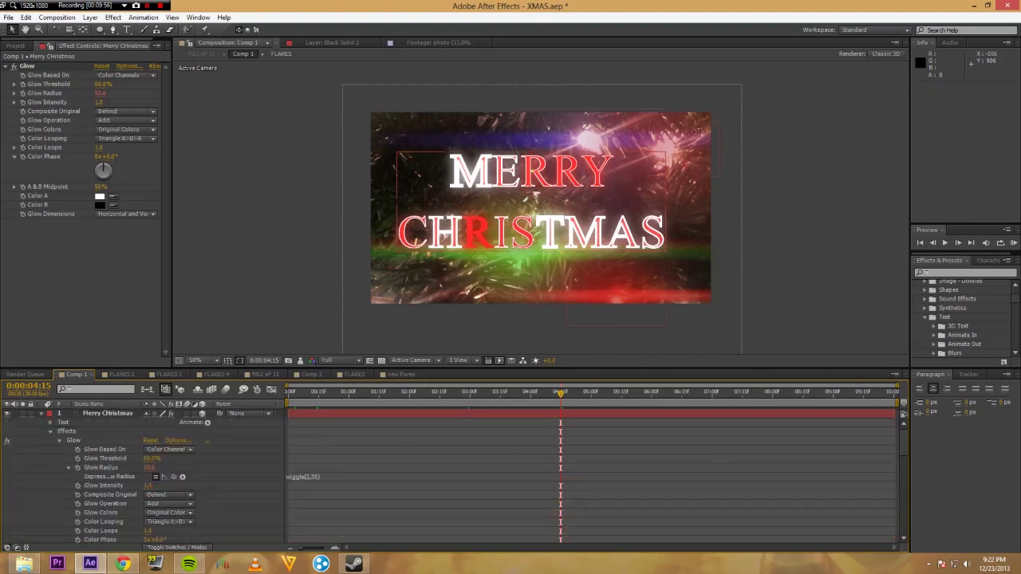
left_click(51, 422)
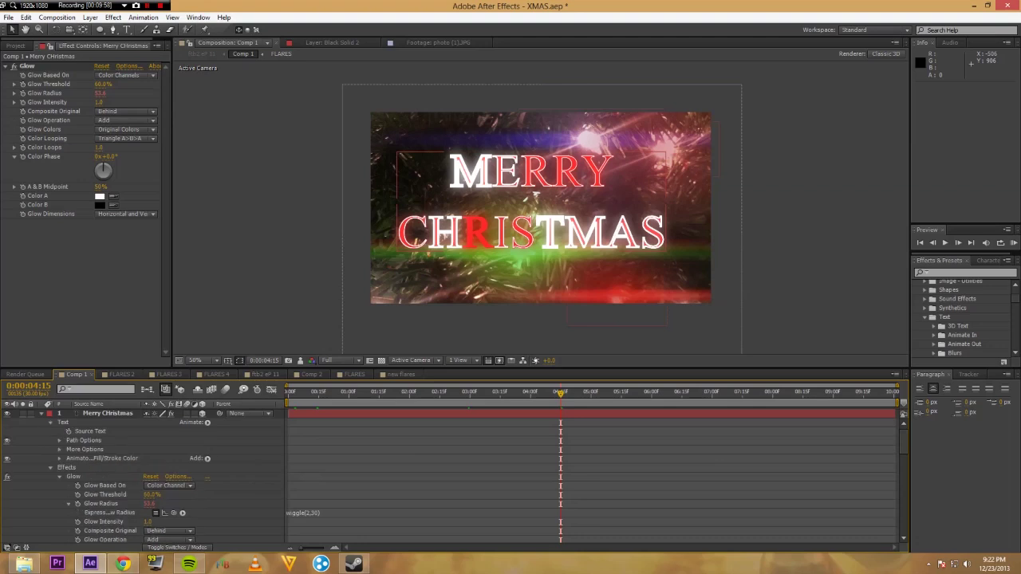
left_click(59, 450)
scroll(61, 451, "down", 1)
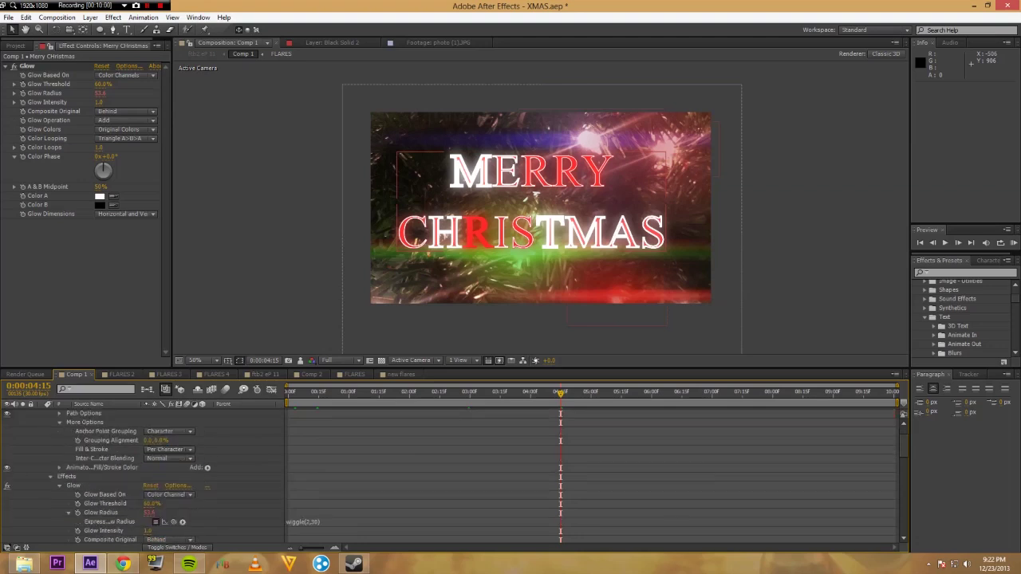
left_click(59, 468)
scroll(60, 468, "down", 1)
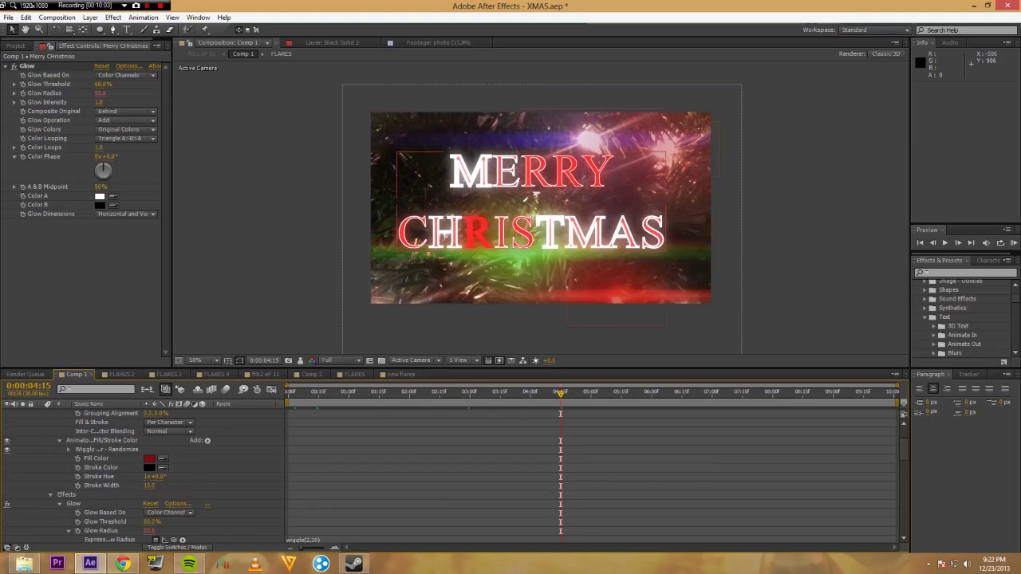
Try a very thick stroke on the Merry Christmas text animator, then set its stroke width to 3.
mouse_move(149, 486)
left_mouse_down()
mouse_move(113, 486)
mouse_move(244, 486)
left_mouse_up()
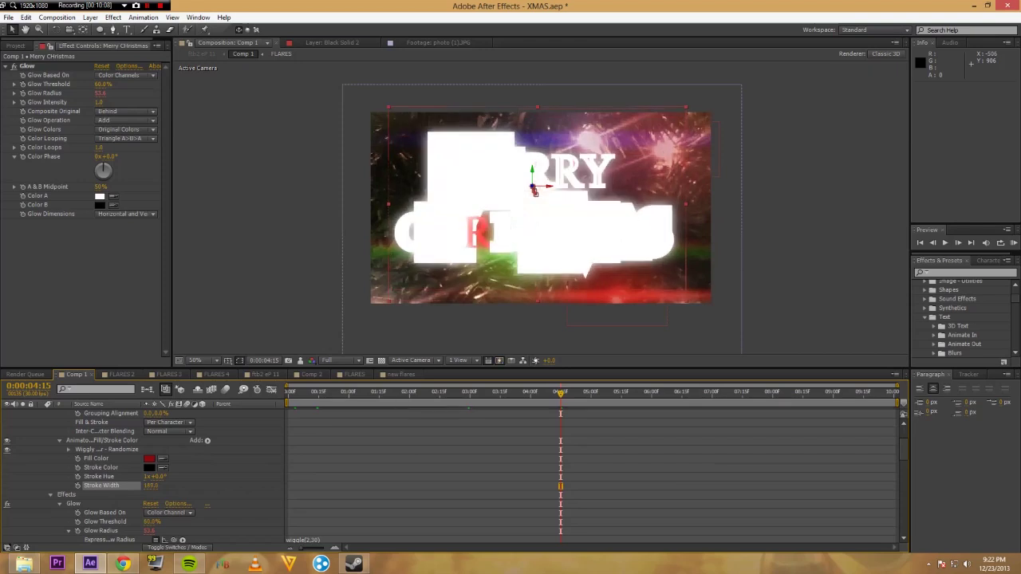
left_click(150, 485)
type("3")
key("Return")
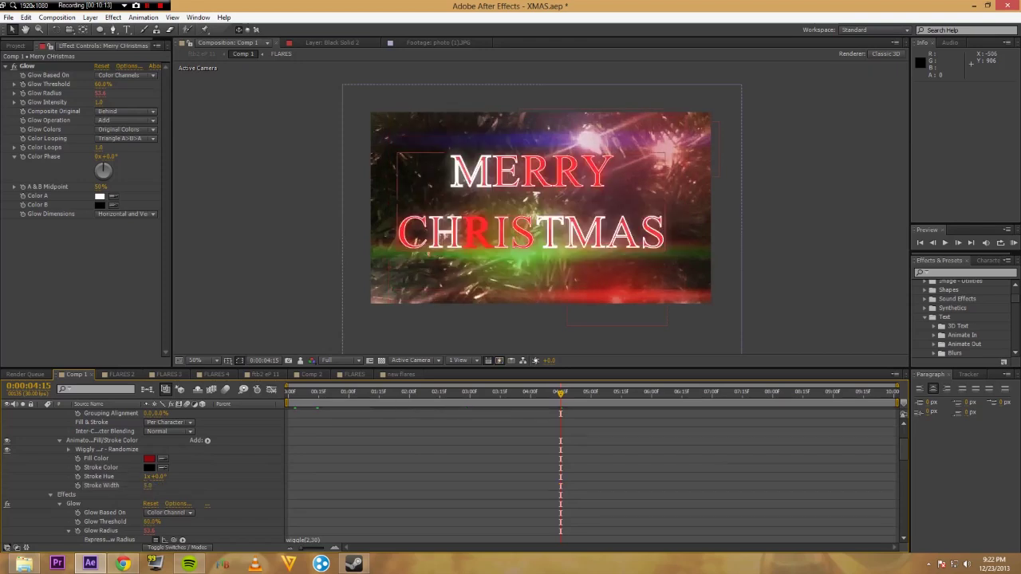
Raise the text animator's stroke hue to 2x+60° and set its stroke color to bright red, FA0000.
left_click_drag(159, 477, 187, 477)
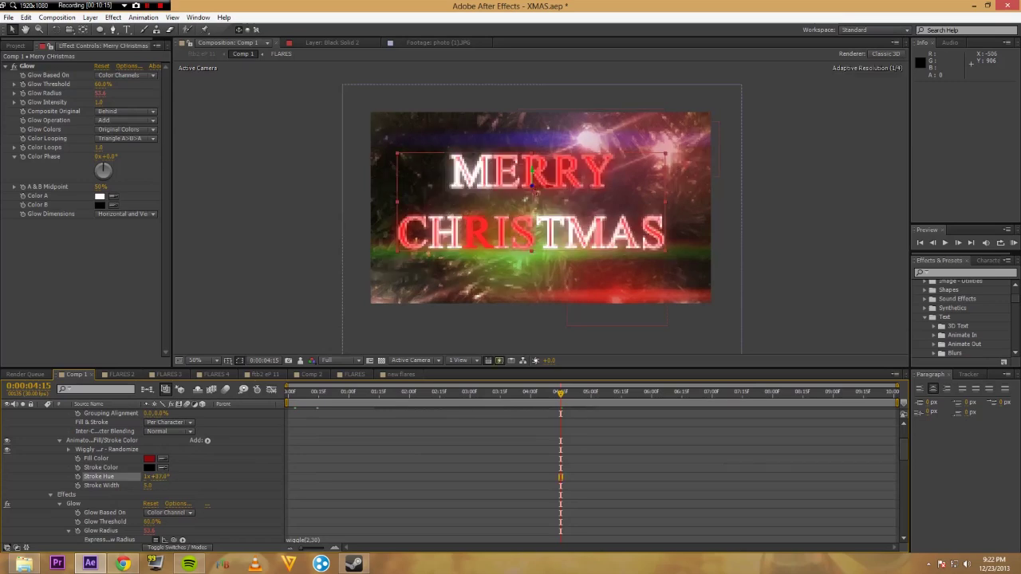
left_click_drag(291, 477, 383, 477)
left_click(149, 468)
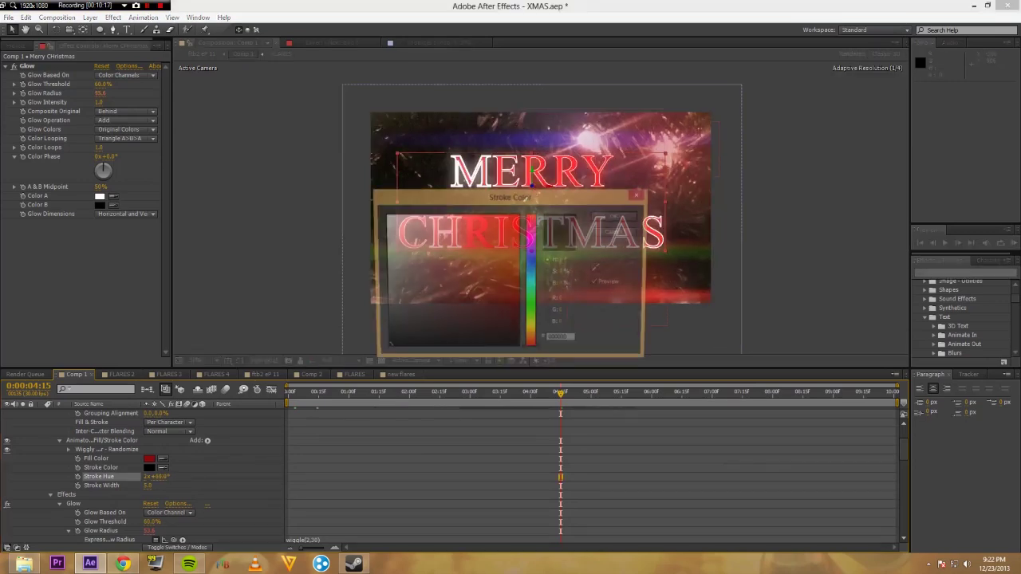
mouse_move(443, 308)
left_mouse_down()
mouse_move(394, 241)
mouse_move(520, 254)
mouse_move(532, 213)
left_mouse_up()
left_click(532, 250)
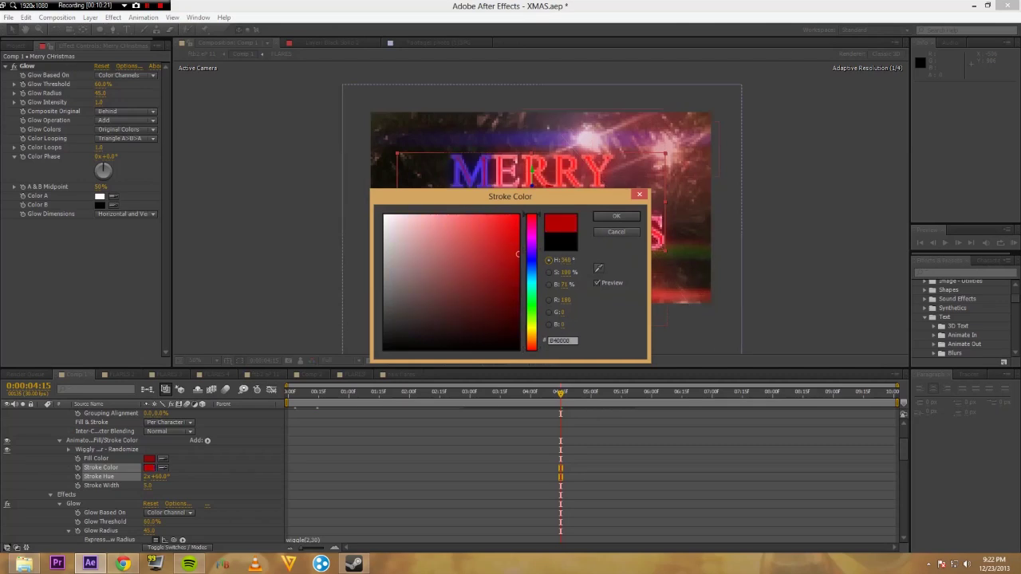
left_click(509, 258)
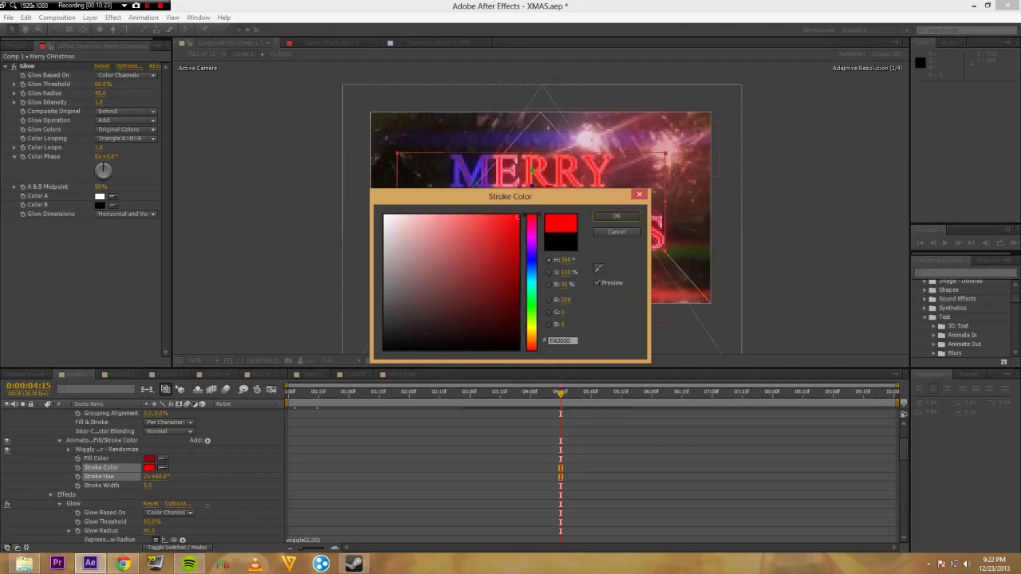
left_click(615, 216)
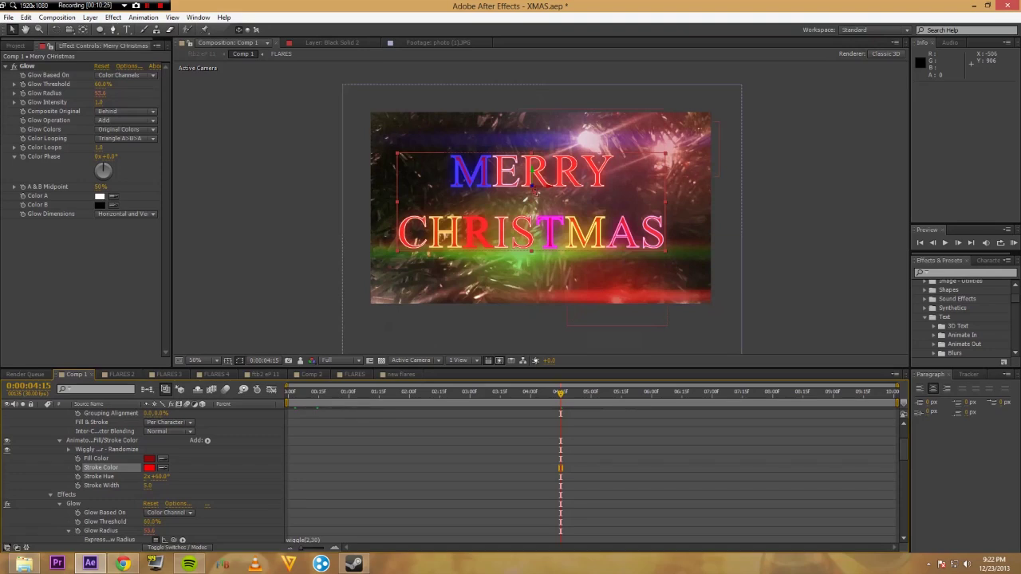
Reset the text animator's stroke hue to 0x+0.0°.
left_click(147, 477)
type("0")
left_click(217, 478)
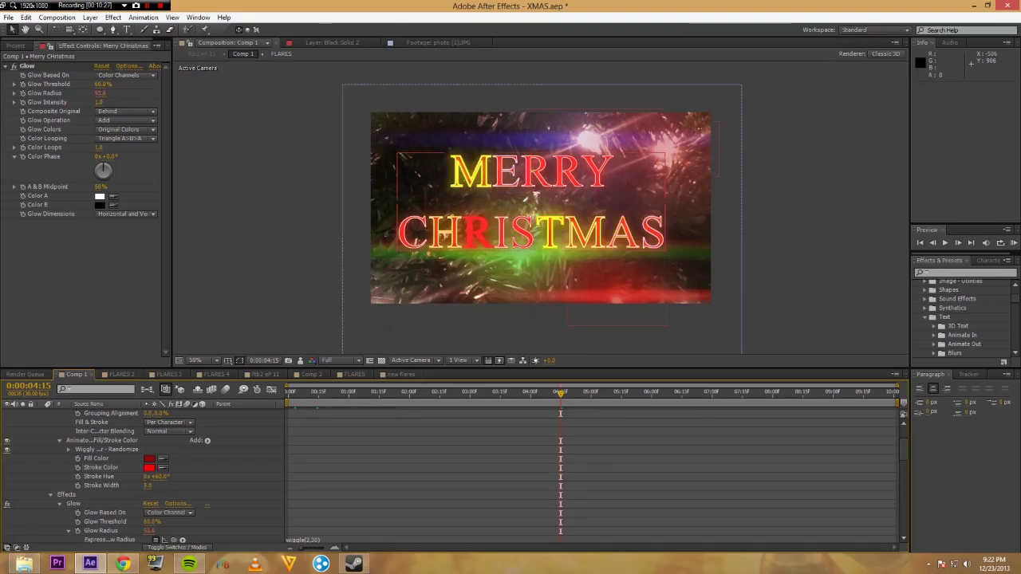
left_click(161, 477)
type("00")
key("Return")
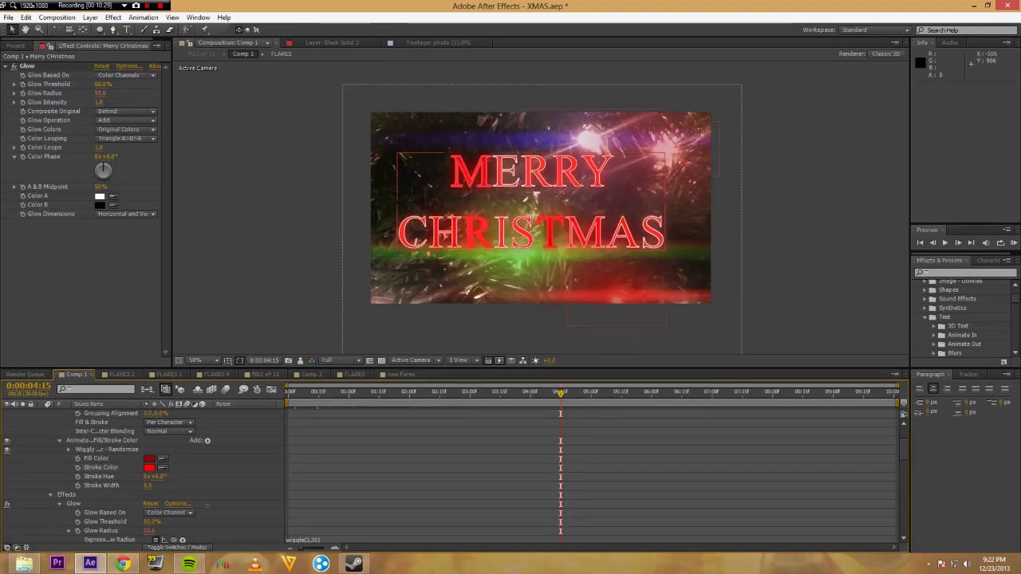
Keyframe the stroke hue at 0x+0.0° on the first frame and at a higher angle at 0:00:10:00.
key("Home")
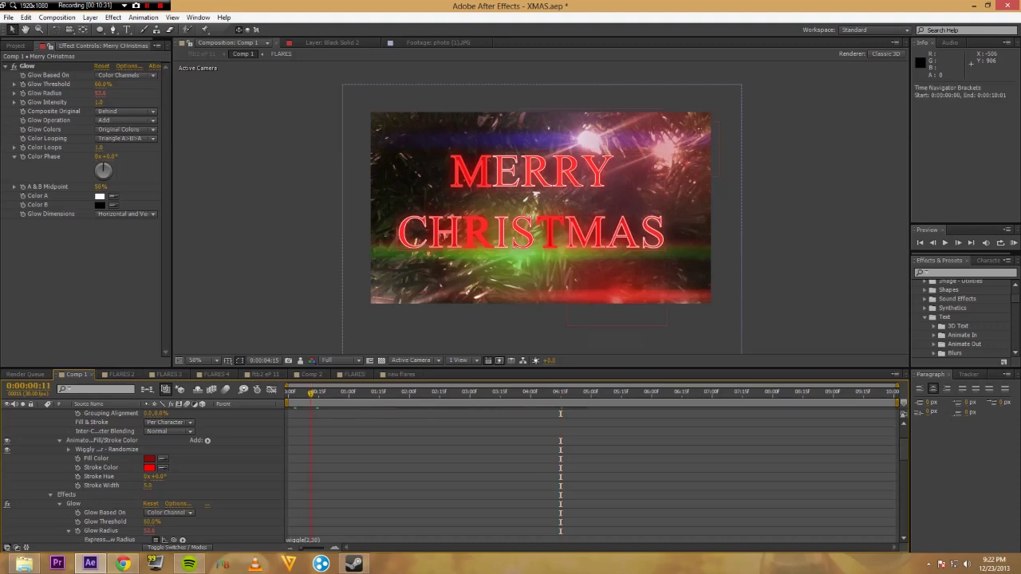
left_click(77, 476)
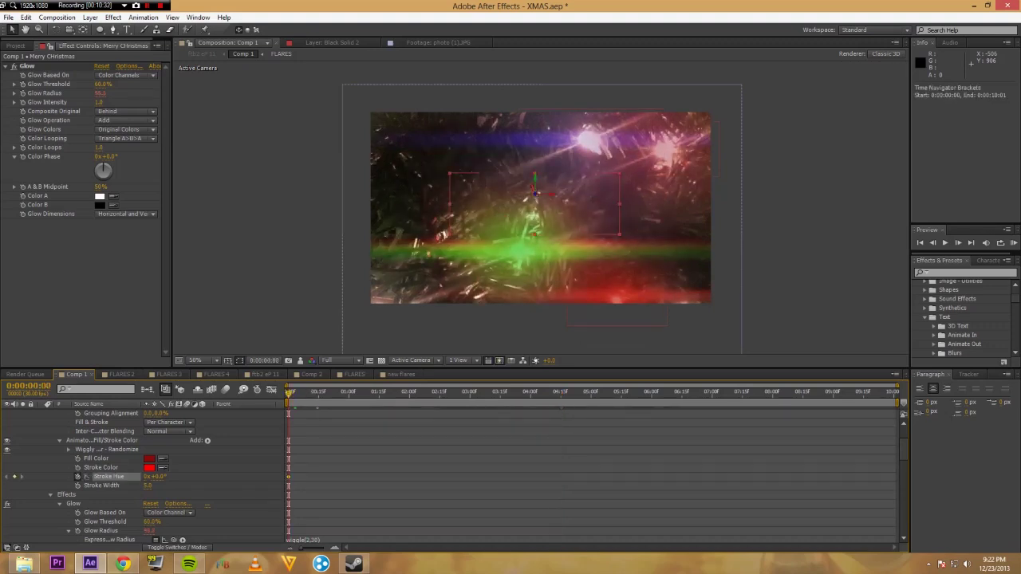
left_click_drag(288, 393, 893, 393)
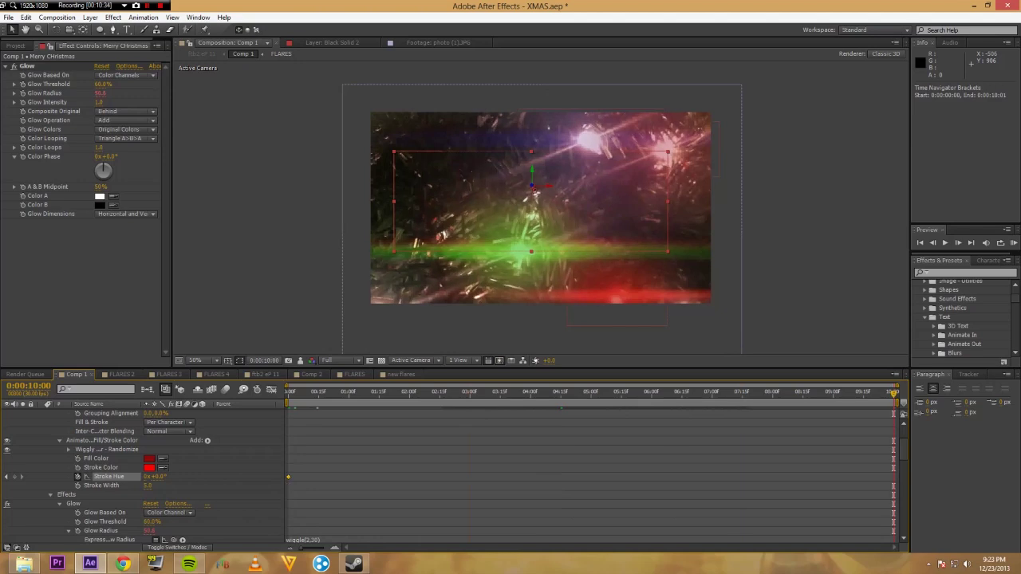
left_click_drag(162, 477, 254, 477)
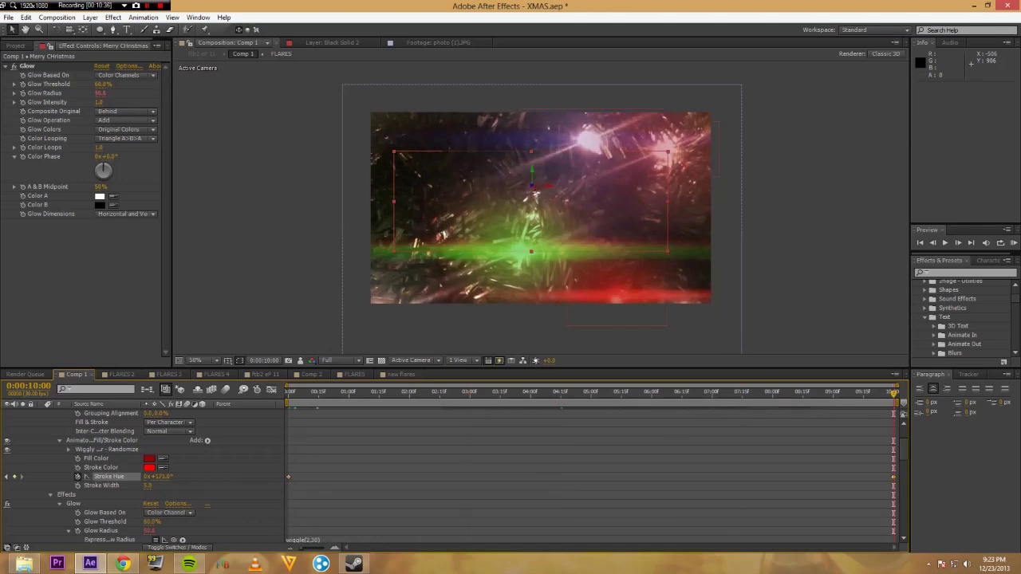
Preview Comp 1 to check the changing stroke colors of the Merry Christmas text.
key("space")
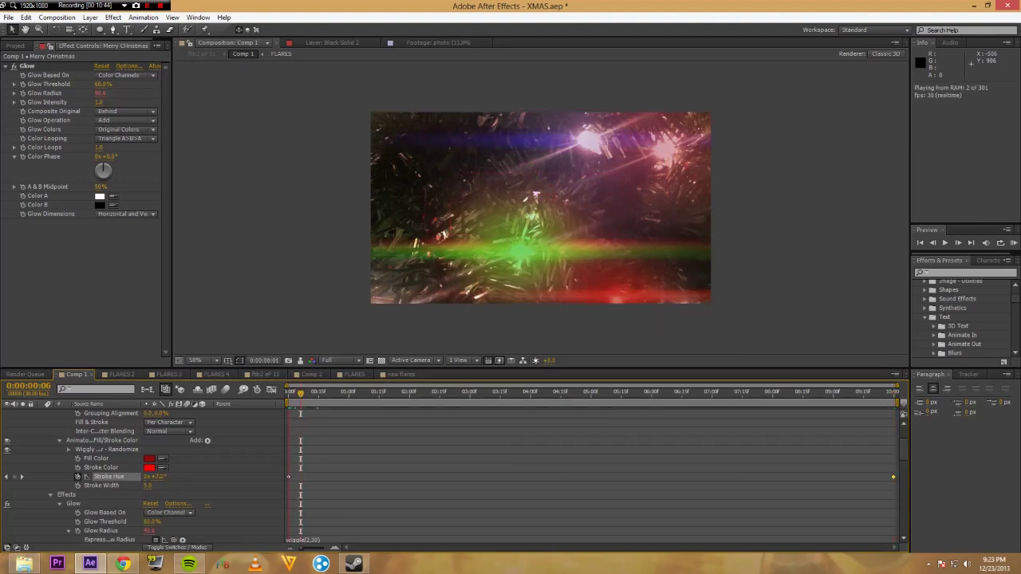
key("space")
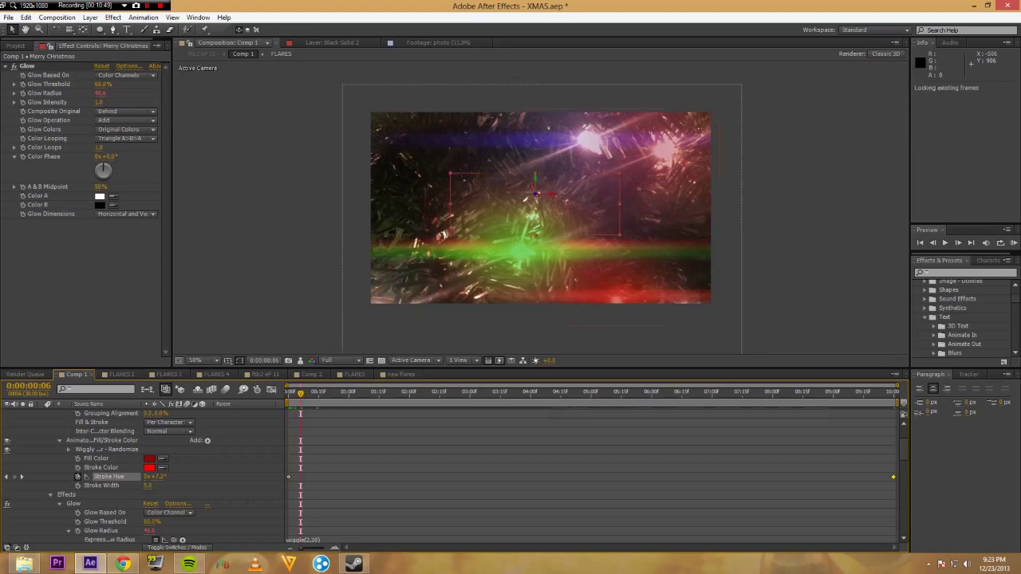
key("space")
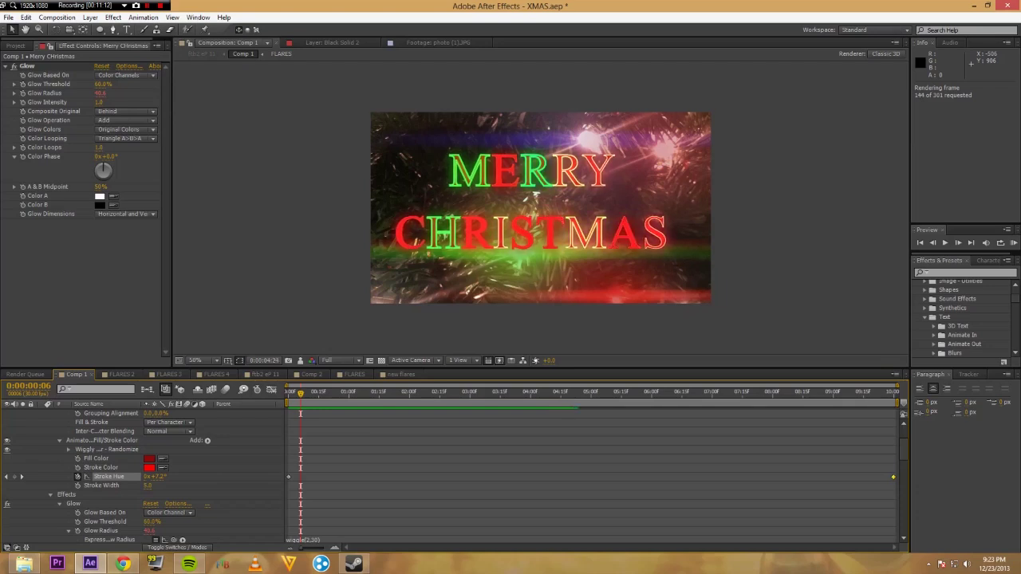
Preview Comp 1, and set the minimum amount of the text animator's wiggly selector to -14%.
key("space")
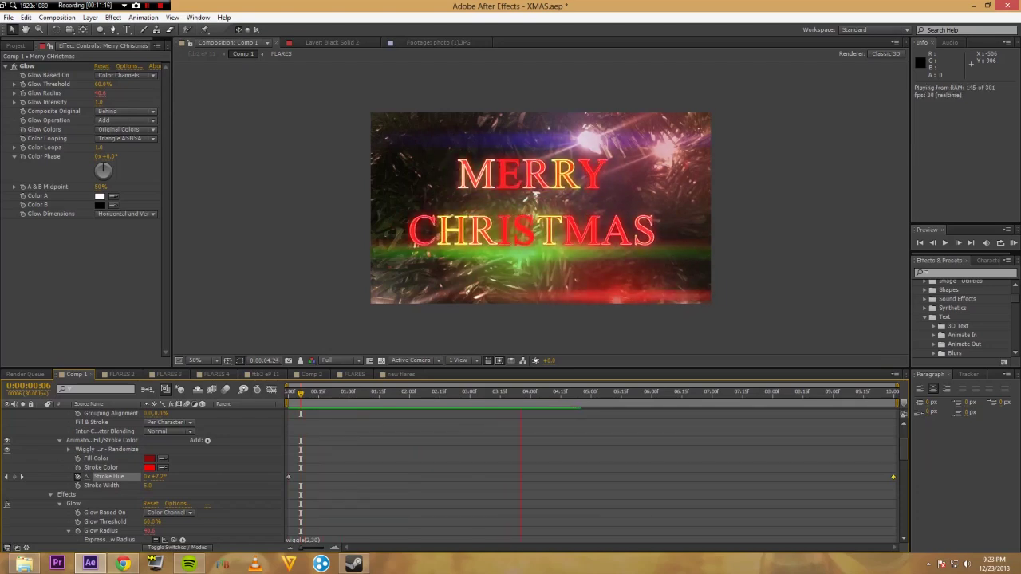
key("space")
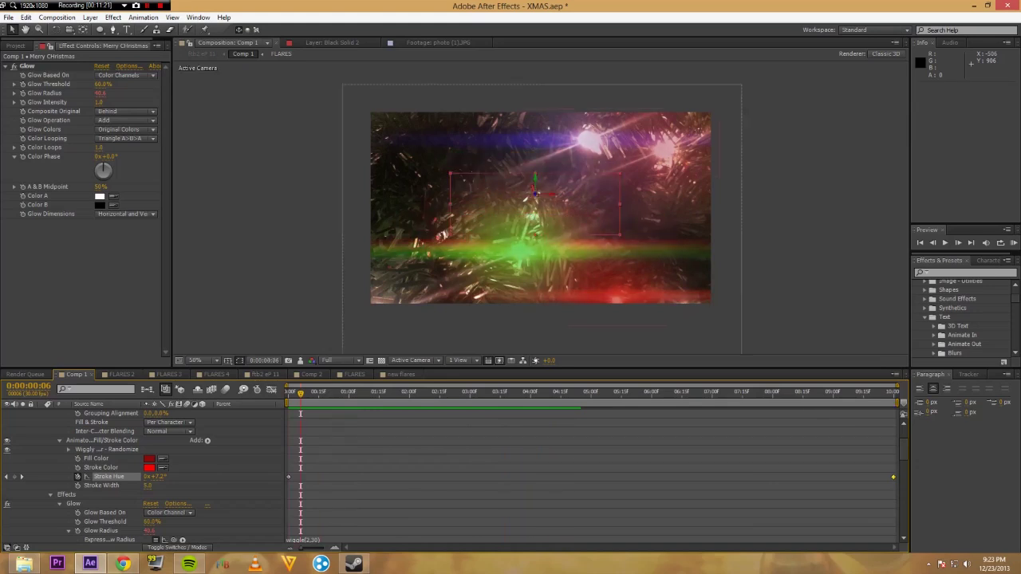
left_click(68, 450)
scroll(144, 476, "down", 1)
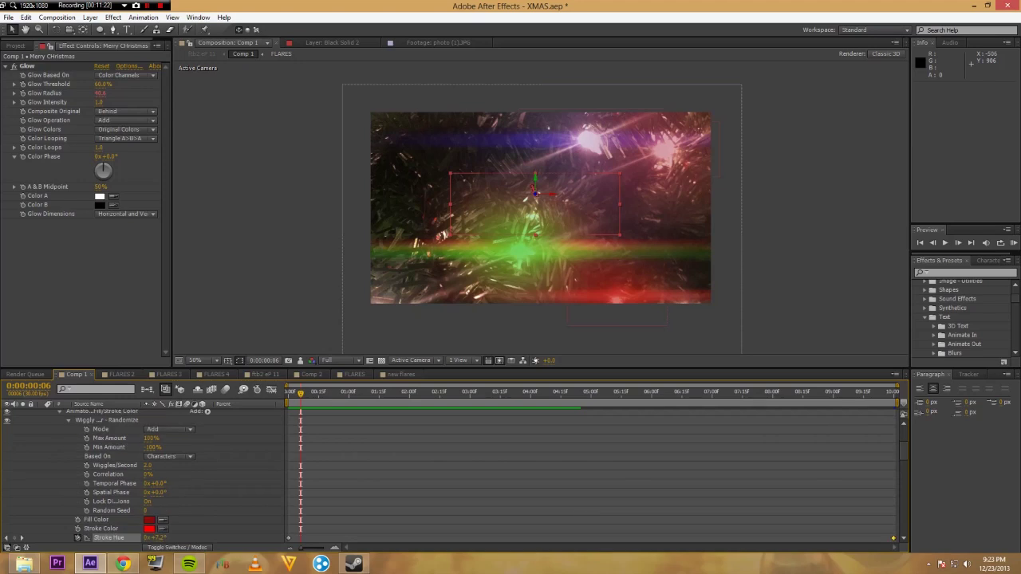
left_click(459, 392)
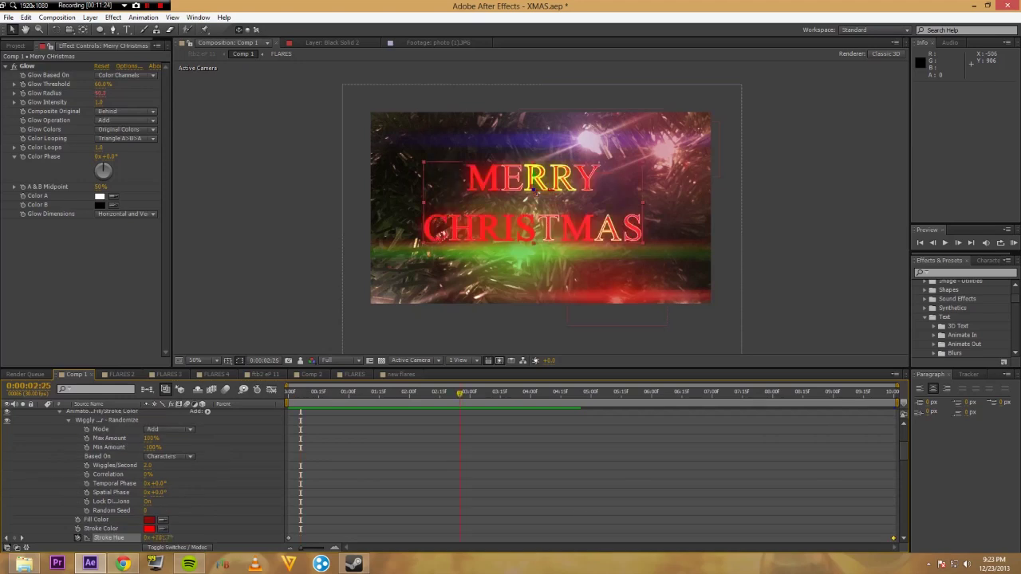
left_click(110, 438)
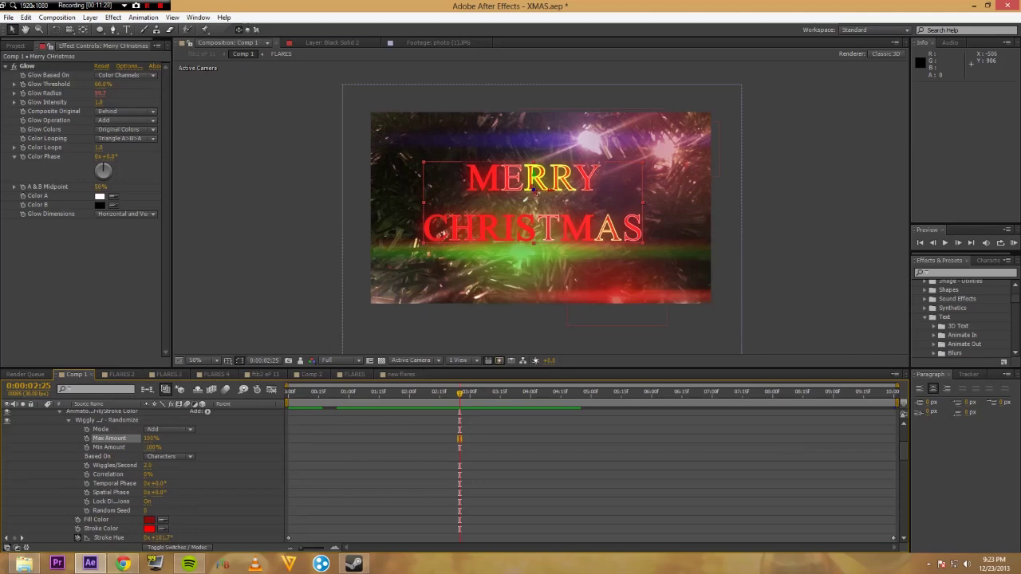
left_click(109, 447, "ctrl")
left_click_drag(151, 447, 197, 448)
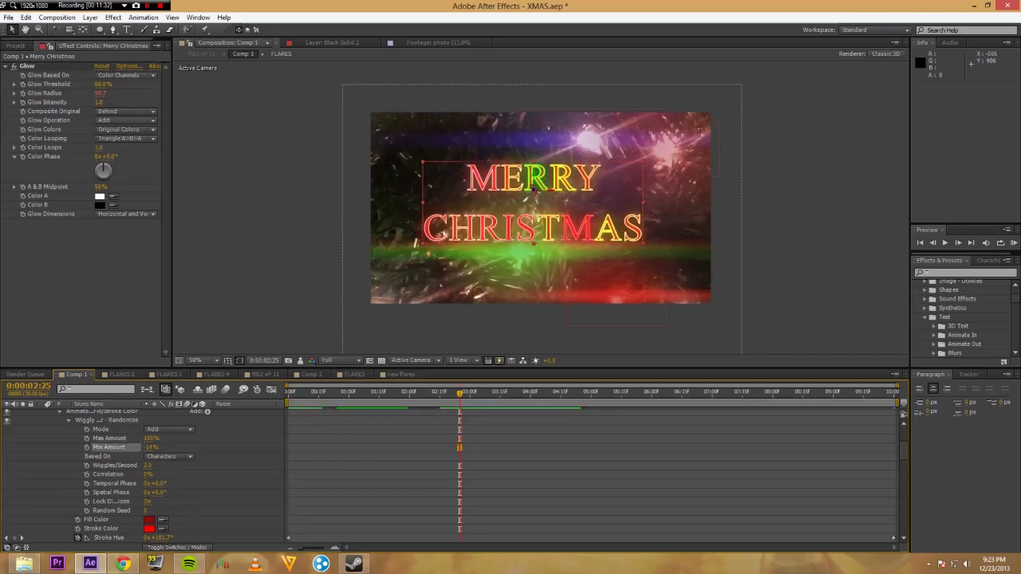
Set the wiggly selector's wiggles per second to 108, correlation to 58%, temporal phase to 99°, spatial phase to 59° and random seed to 39.
left_click_drag(147, 466, 178, 473)
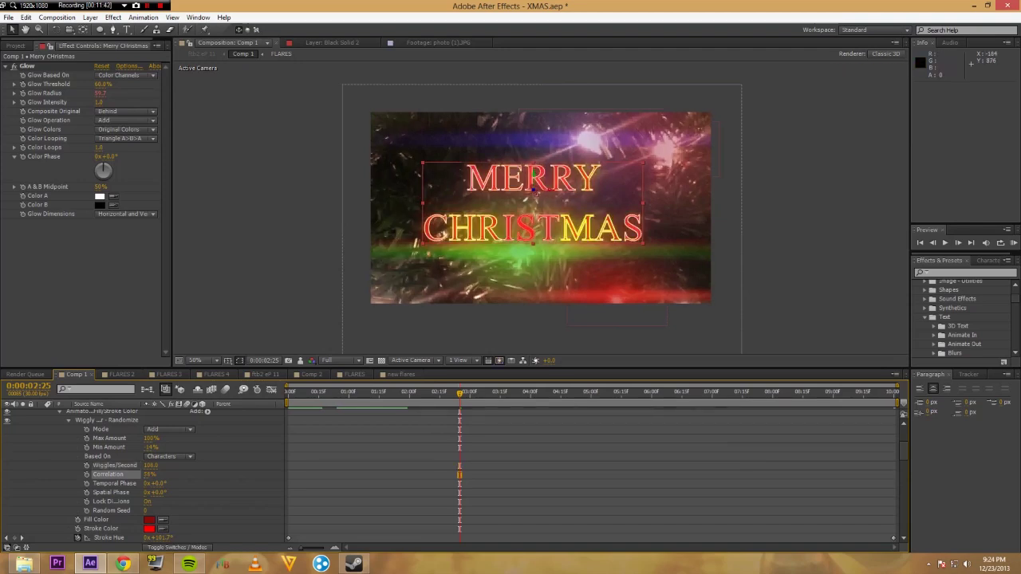
left_click_drag(159, 492, 189, 492)
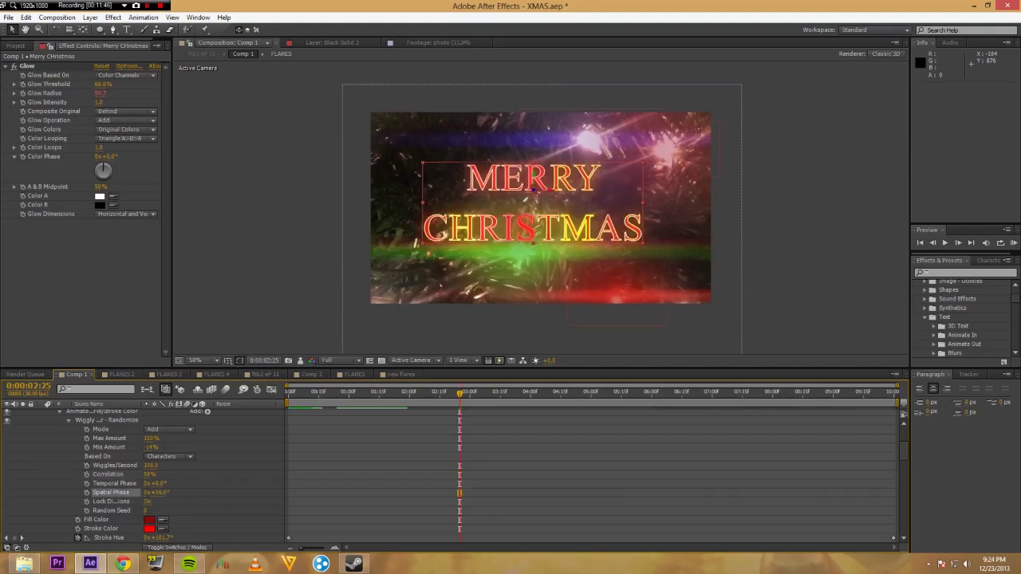
left_click_drag(145, 510, 199, 484)
key("space")
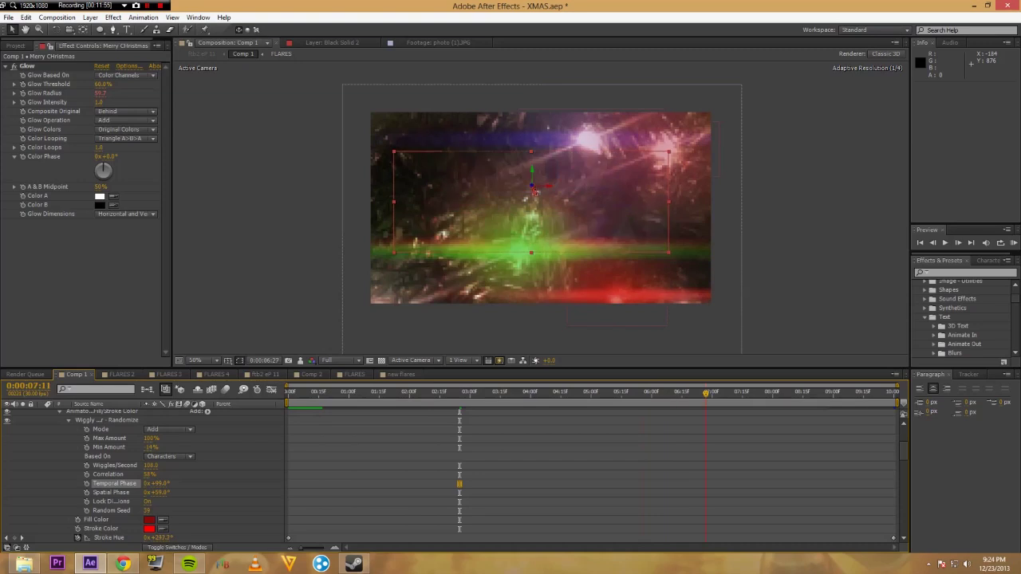
Collapse the Merry Christmas layer and make Black Solid 2 visible, scrubbing around 0:00:02:04 to compare the picture behind the text.
scroll(199, 476, "up", 3)
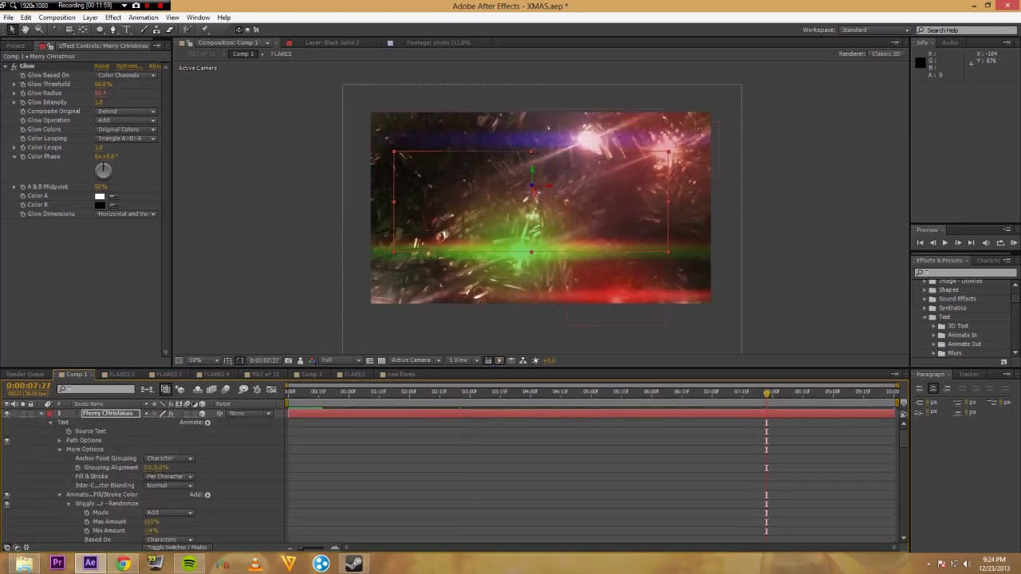
left_click(41, 414)
left_click(102, 422)
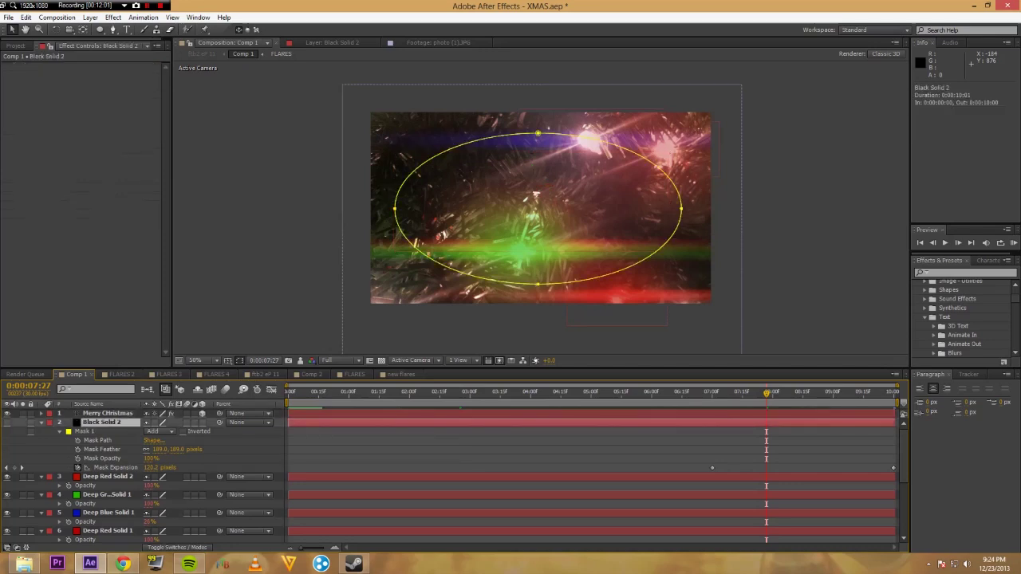
left_click_drag(351, 392, 431, 393)
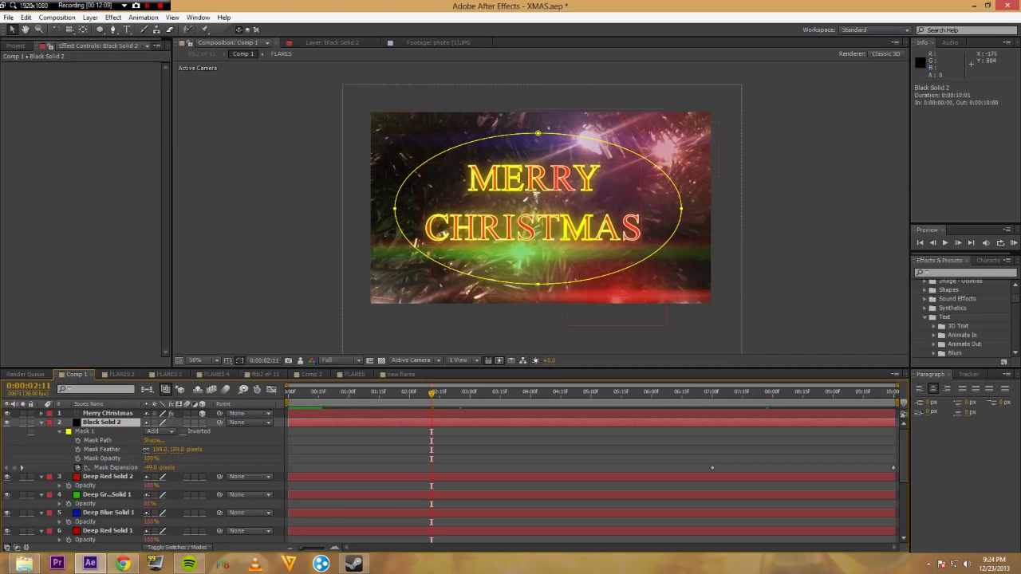
left_click_drag(313, 392, 417, 392)
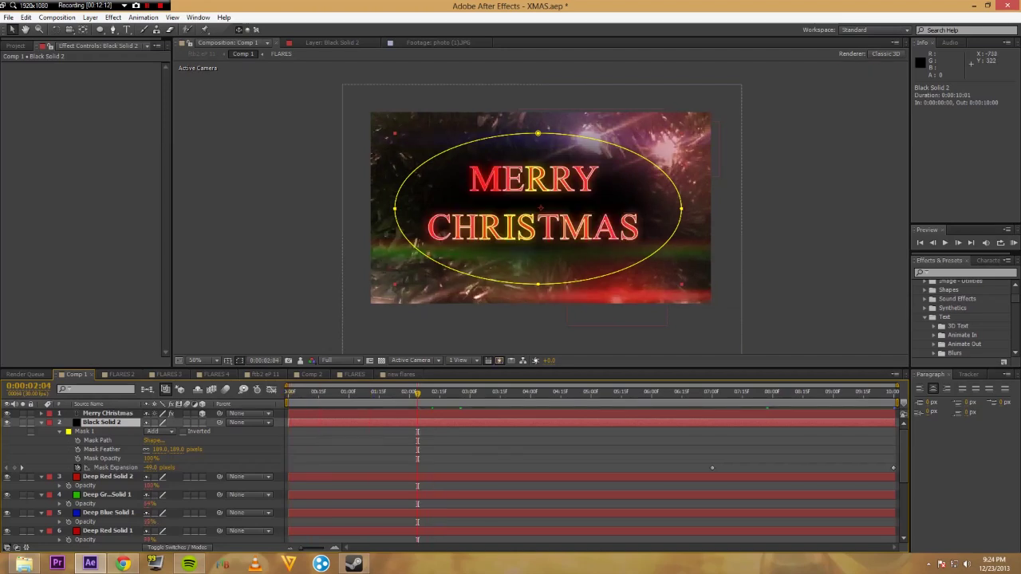
Create a new black (000000) solid layer in Comp 2.
left_click(311, 374)
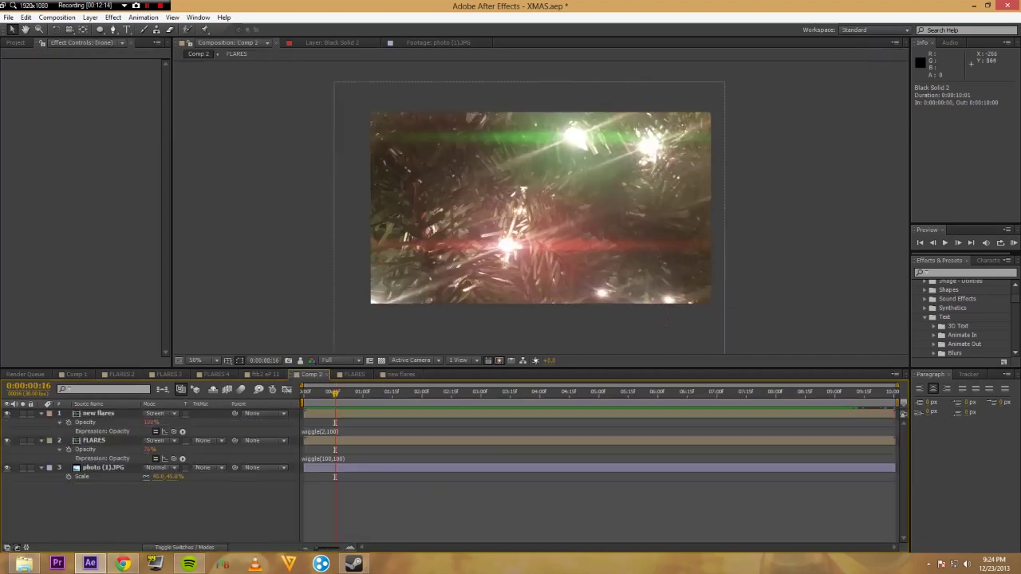
left_click(90, 16)
mouse_move(159, 32)
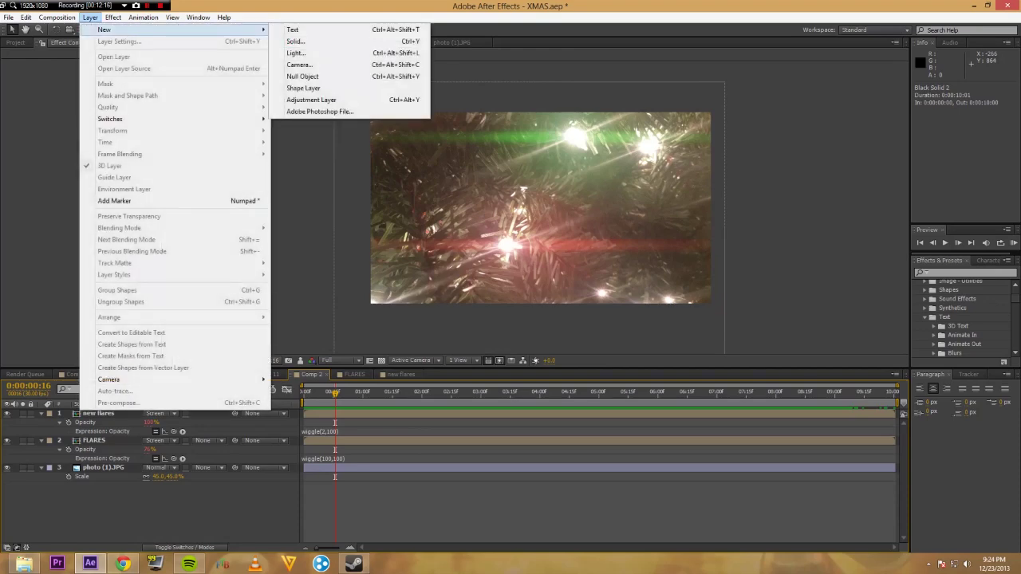
left_click(295, 41)
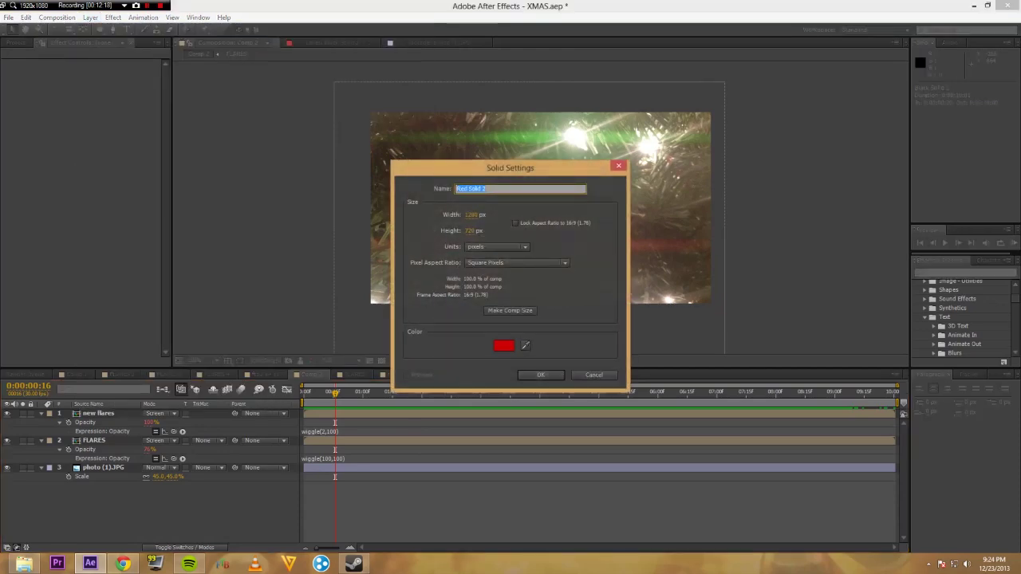
left_click(503, 346)
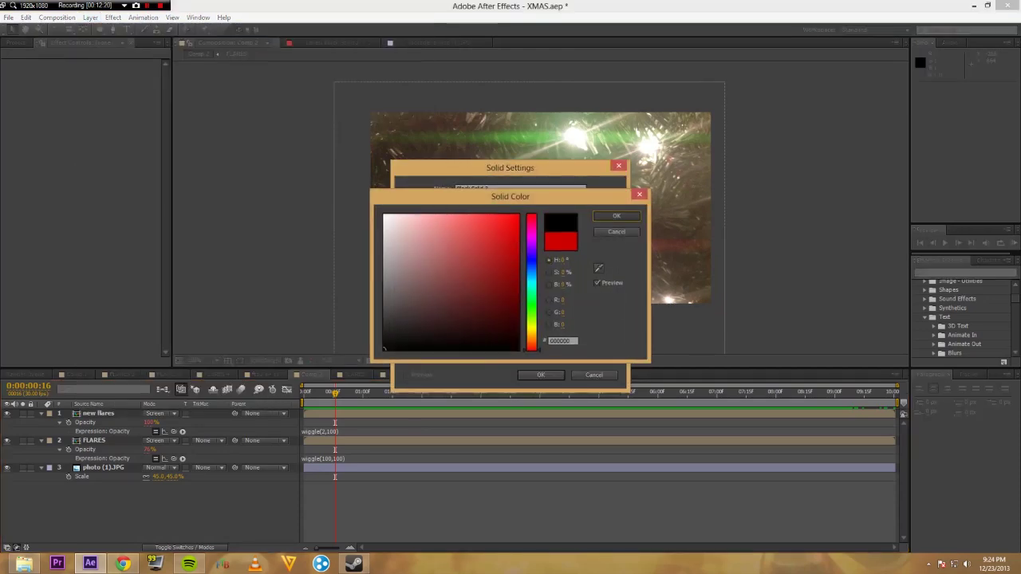
key("Return")
left_click(539, 374)
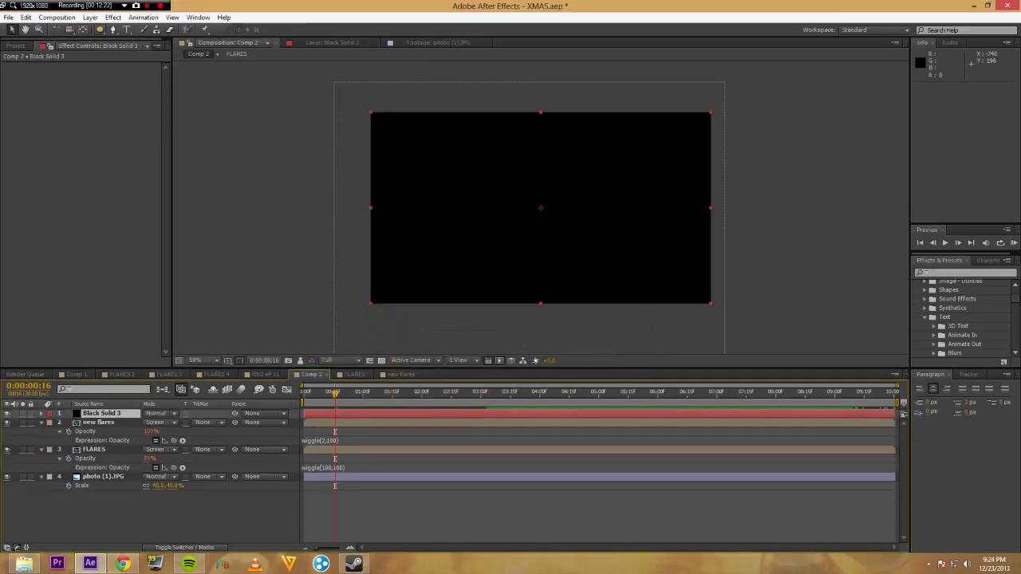
Add a full-frame elliptical mask to the new black solid and set its mask feather to 128 pixels.
double_click(100, 30)
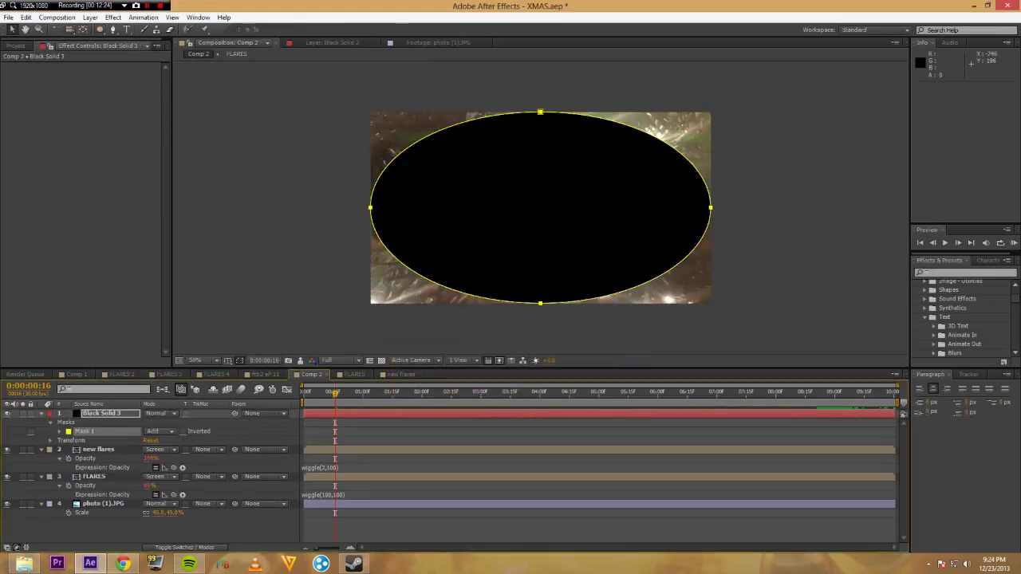
key("f")
left_click_drag(159, 431, 224, 432)
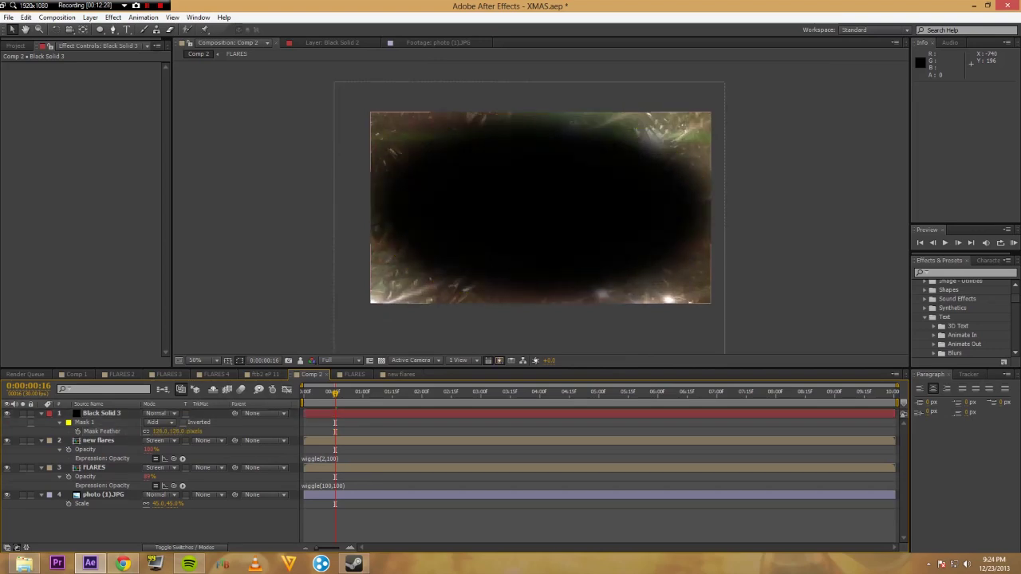
Set the black solid's blending mode to Silhouette Alpha and check the cut-out against the transparency grid.
left_click(159, 413)
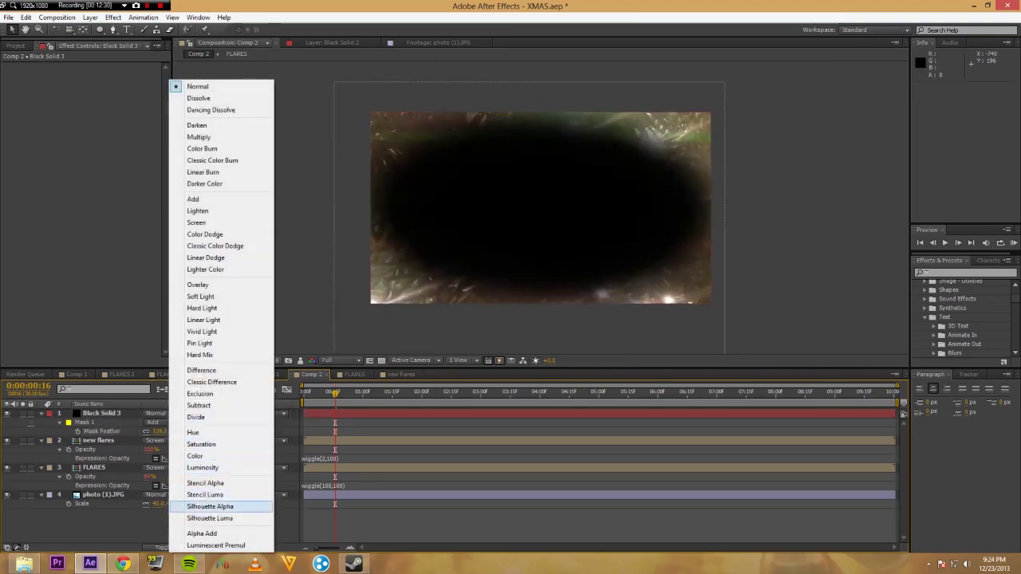
left_click(210, 506)
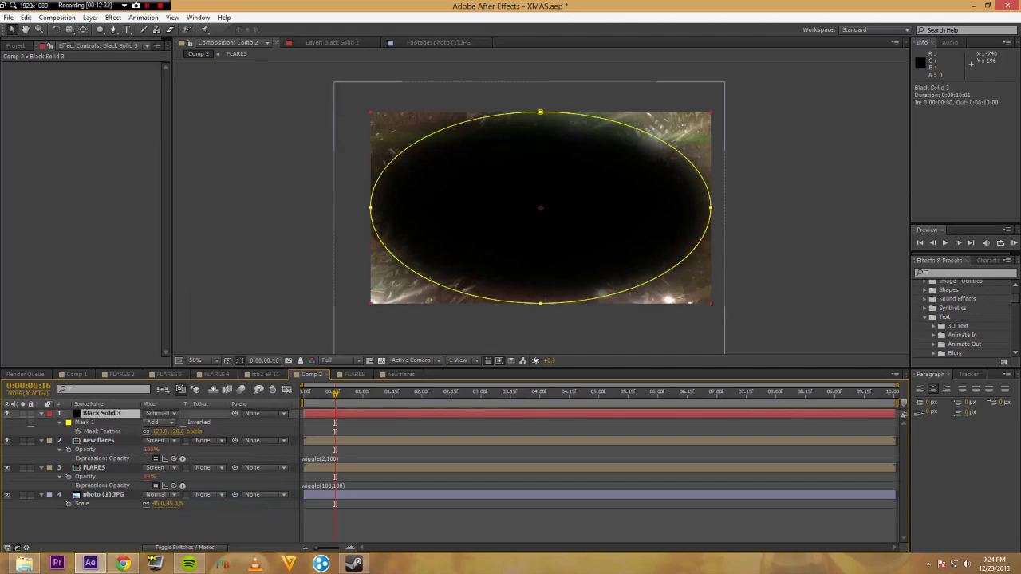
left_click(382, 360)
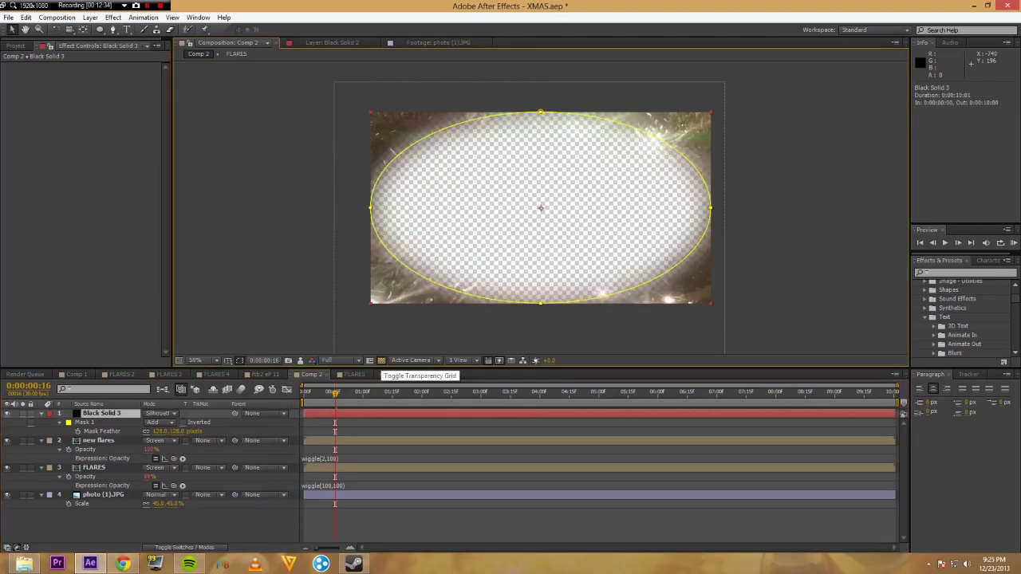
left_click(381, 360)
left_click(381, 361)
left_click(382, 360)
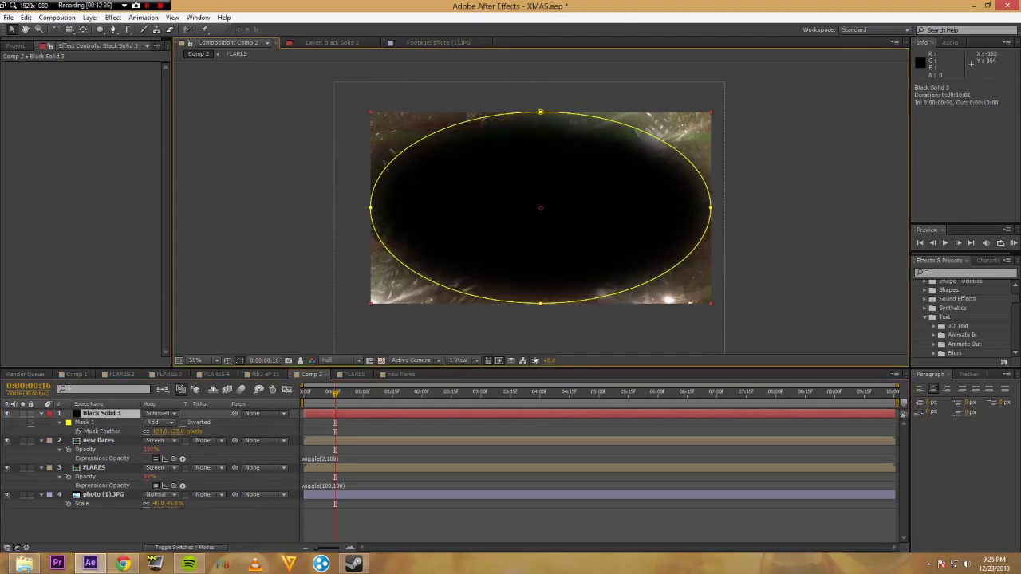
Open the ftb2 eP 11 composition and toggle the visibility of ftb2 eP 11.mp4 to examine the overlay's transparent center.
left_click(15, 46)
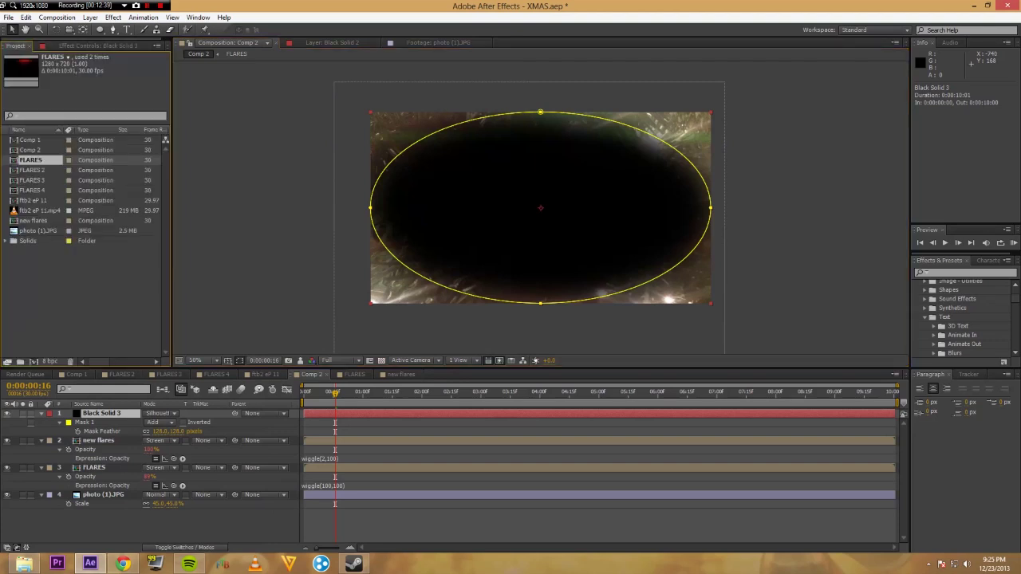
left_click(267, 374)
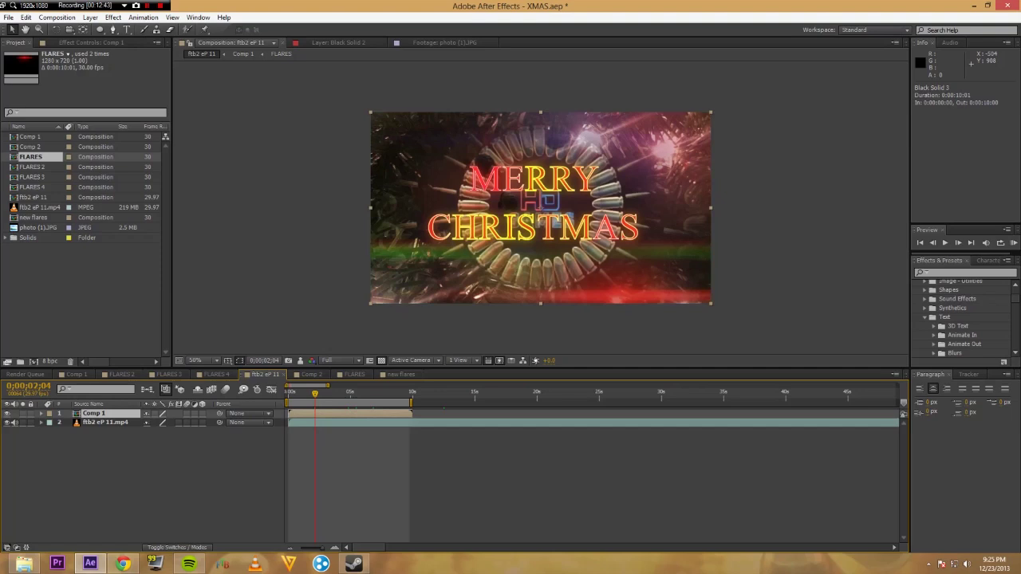
left_click(7, 423)
left_click(6, 422)
left_click(6, 422)
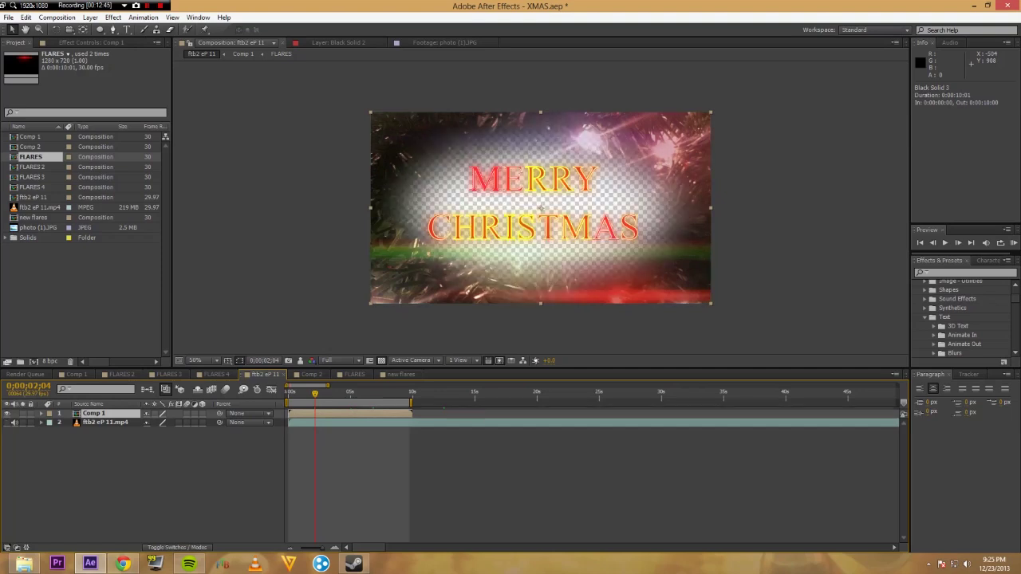
left_click(6, 422)
left_click(6, 422)
Look at the new flares composition, return to Comp 2 at 0:00:01:04 and reveal all mask properties of Black Solid 3.
left_click(401, 374)
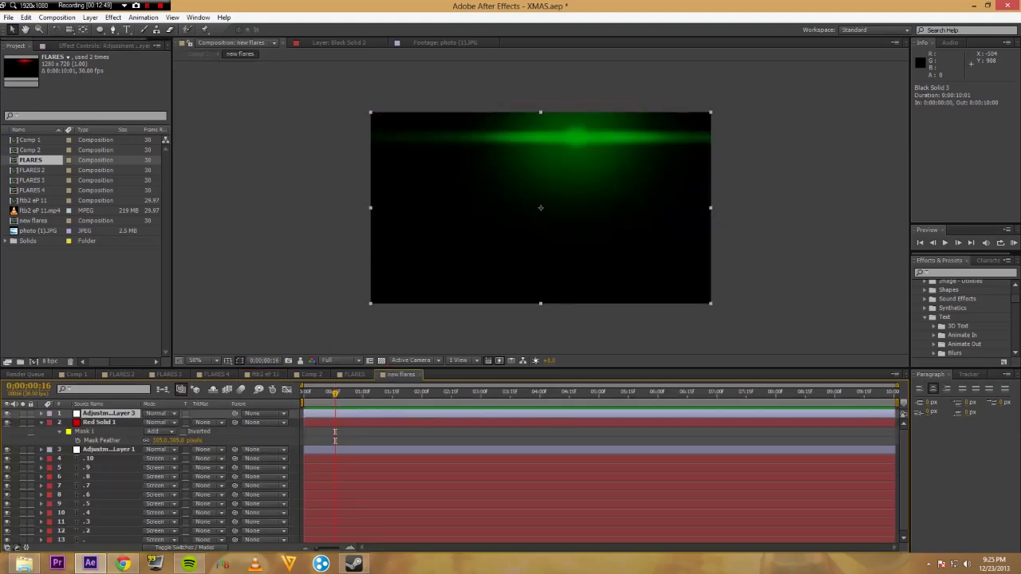
left_click(311, 374)
left_click_drag(335, 393, 370, 393)
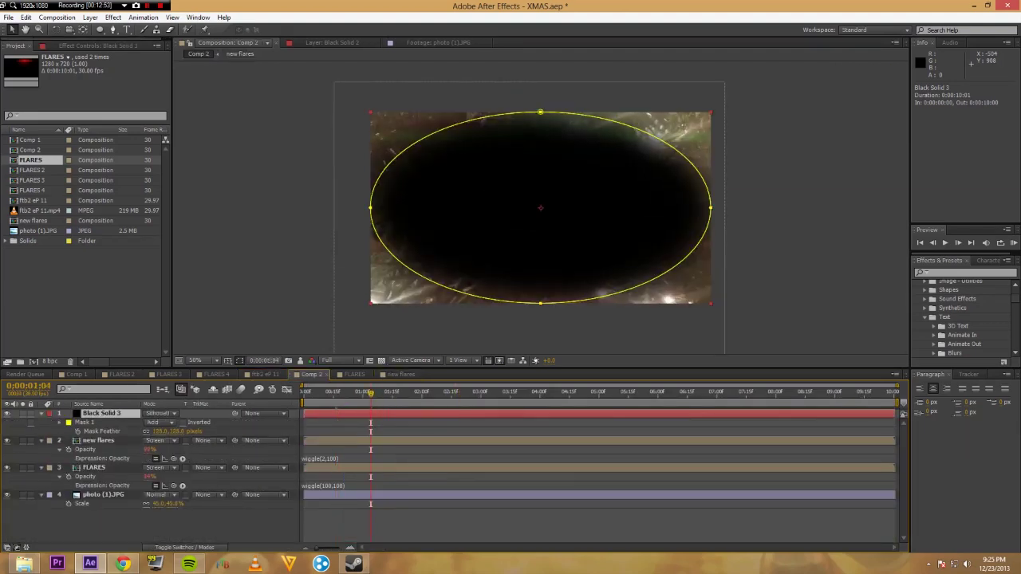
key("m")
key("m")
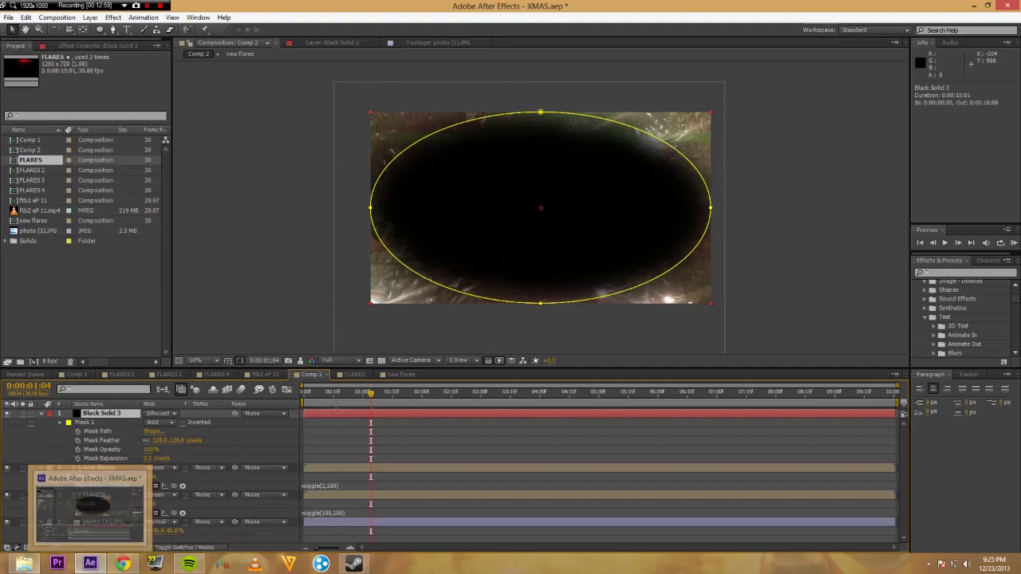
Play the rendered xmas 1 video from the Projects folder, and close the player and the folder.
double_click(845, 381)
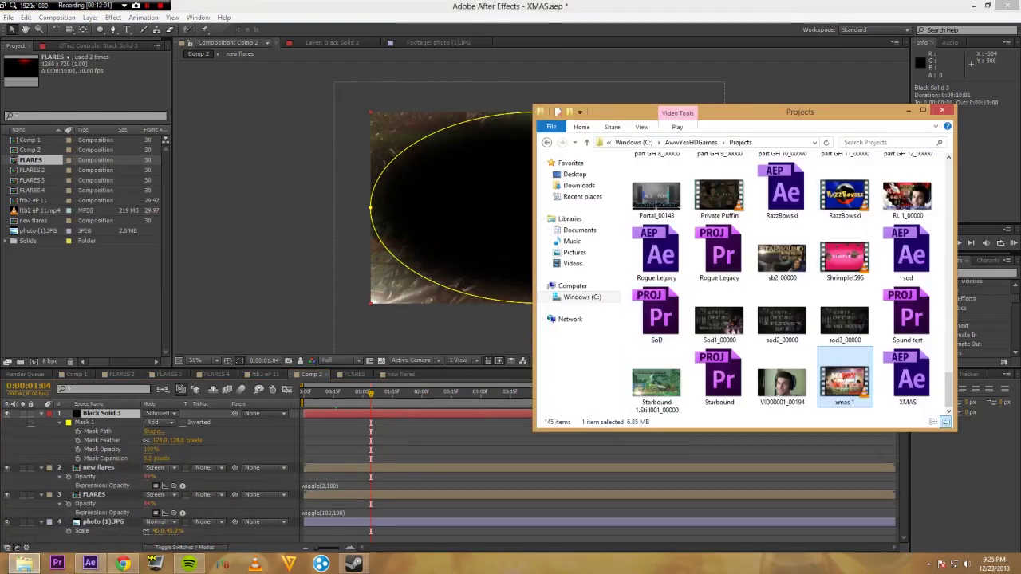
key("Return")
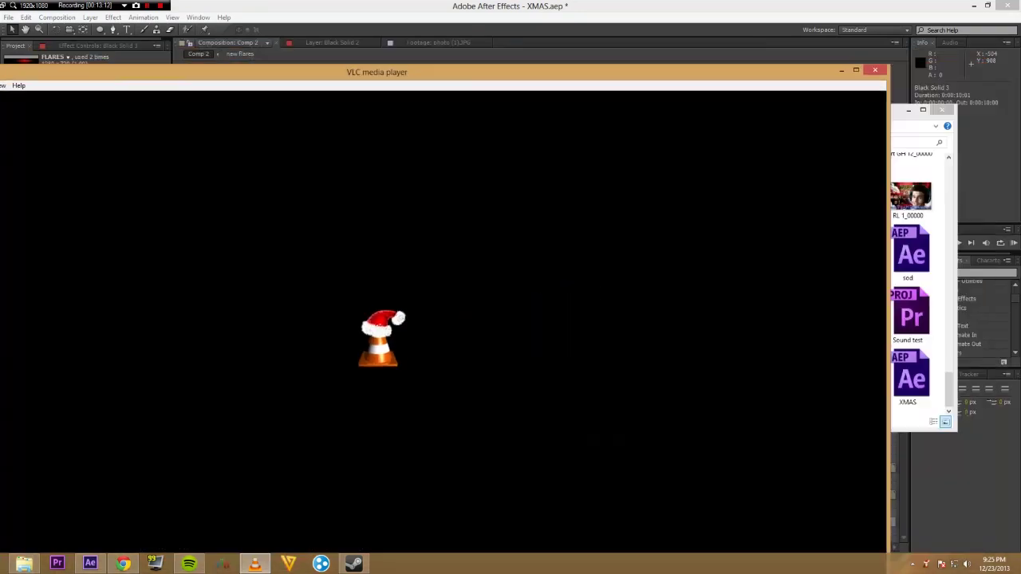
left_click(771, 71)
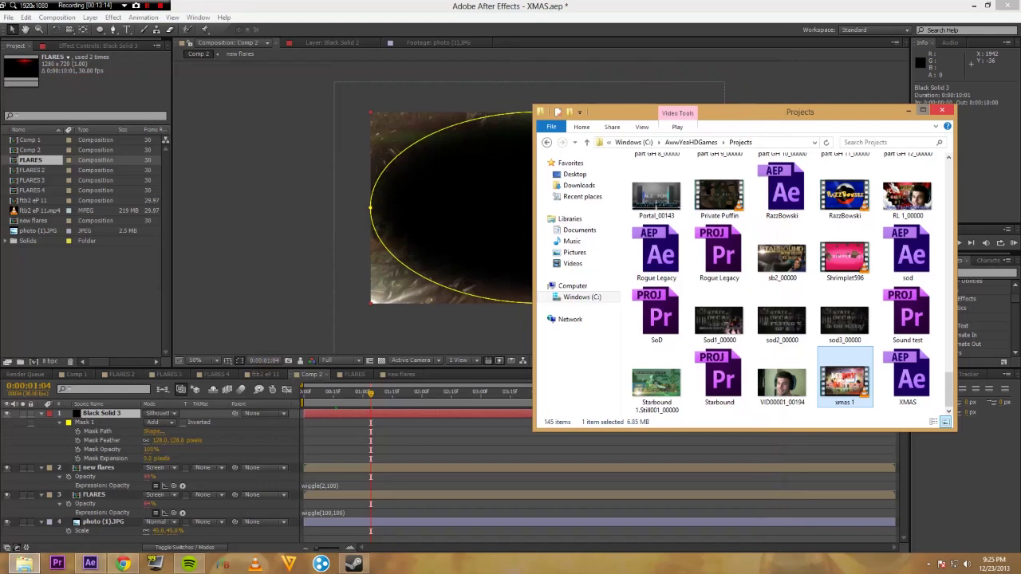
left_click(942, 110)
Scrub and preview Comp 1 to check how Black Solid 2's mask expands at the end, and return to the first frame.
mouse_move(370, 392)
left_mouse_down()
mouse_move(320, 392)
mouse_move(355, 392)
left_mouse_up()
left_click(76, 374)
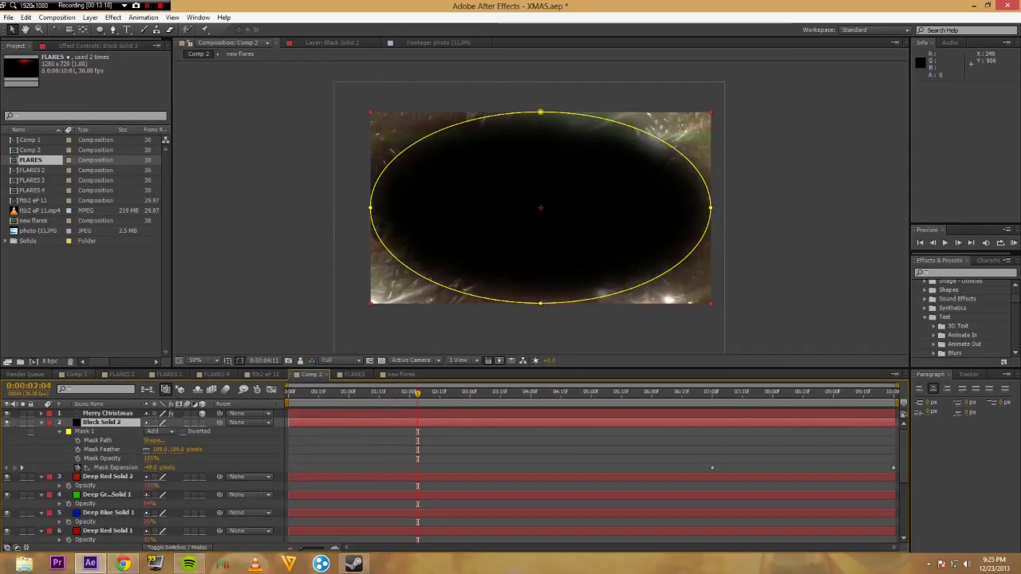
left_click_drag(292, 392, 553, 392)
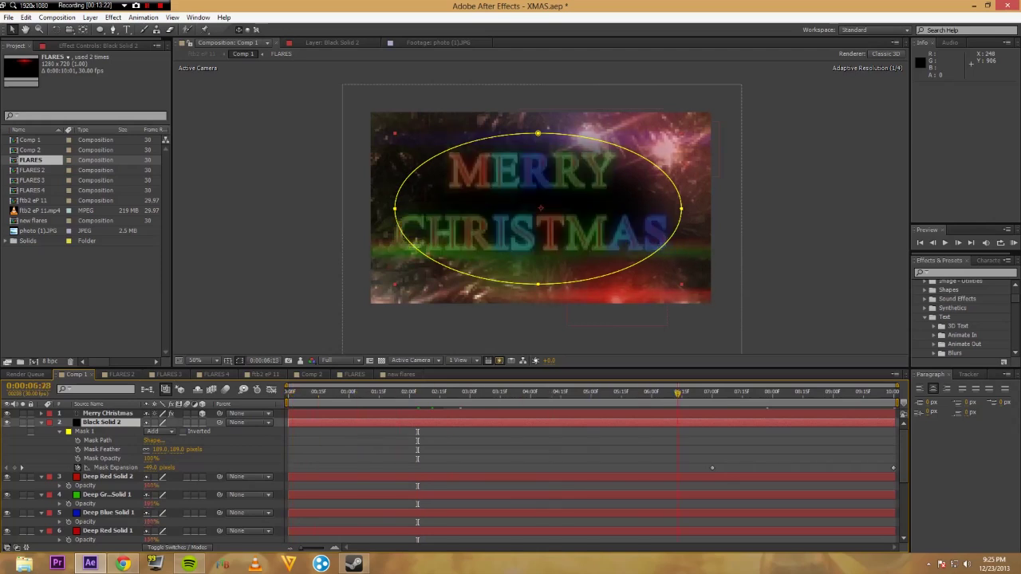
key("space")
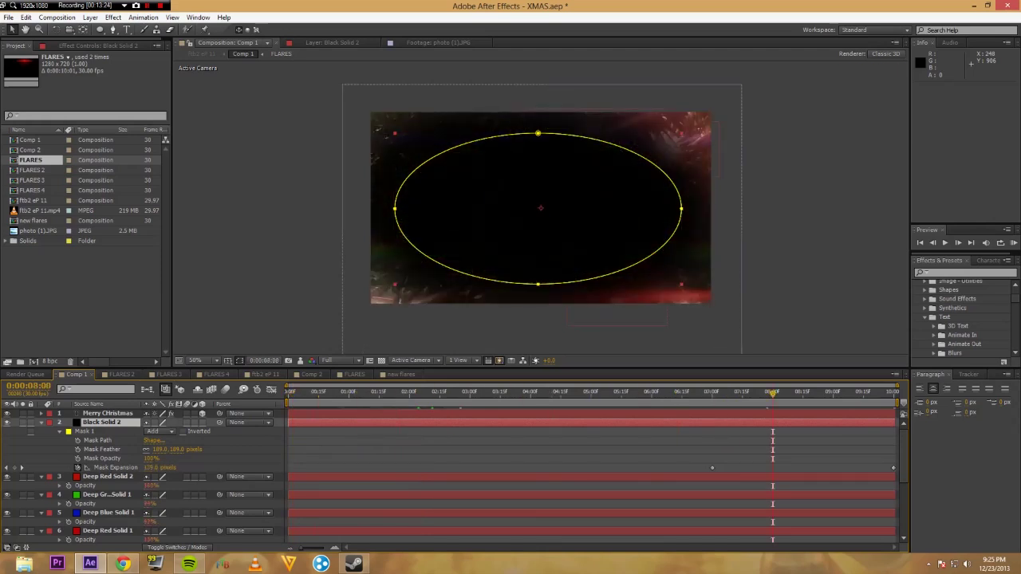
key("Home")
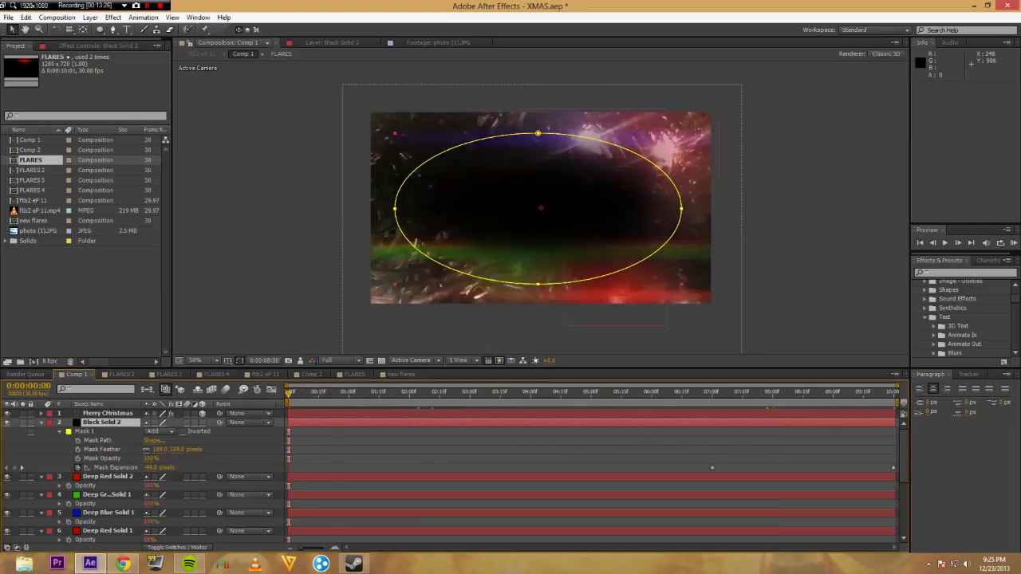